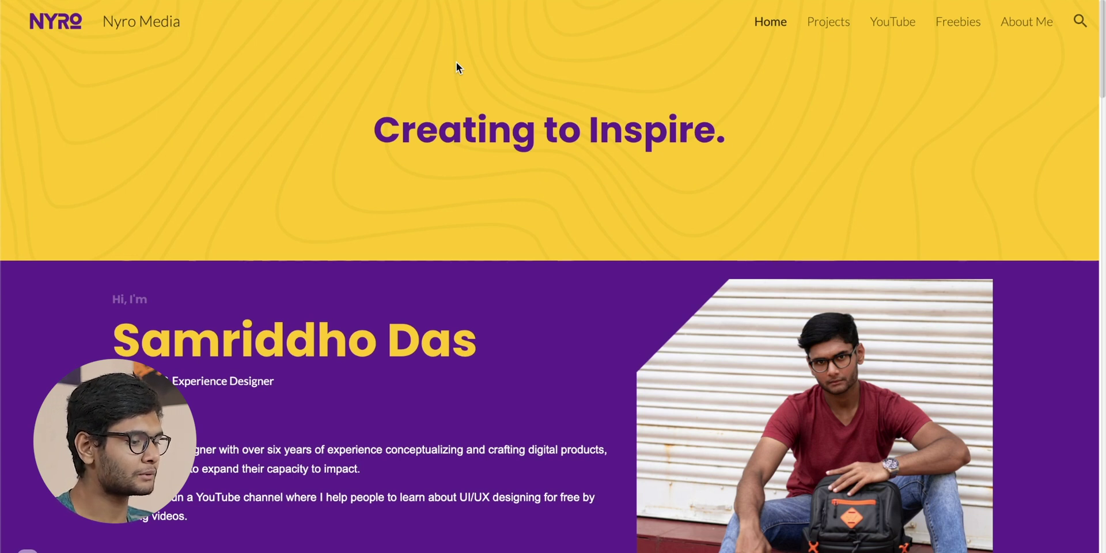
- Examine the finished Nyro Media home page from the header through the introduction, service images and Why Choose Nyro sections
scroll(456, 64, "down", 10)
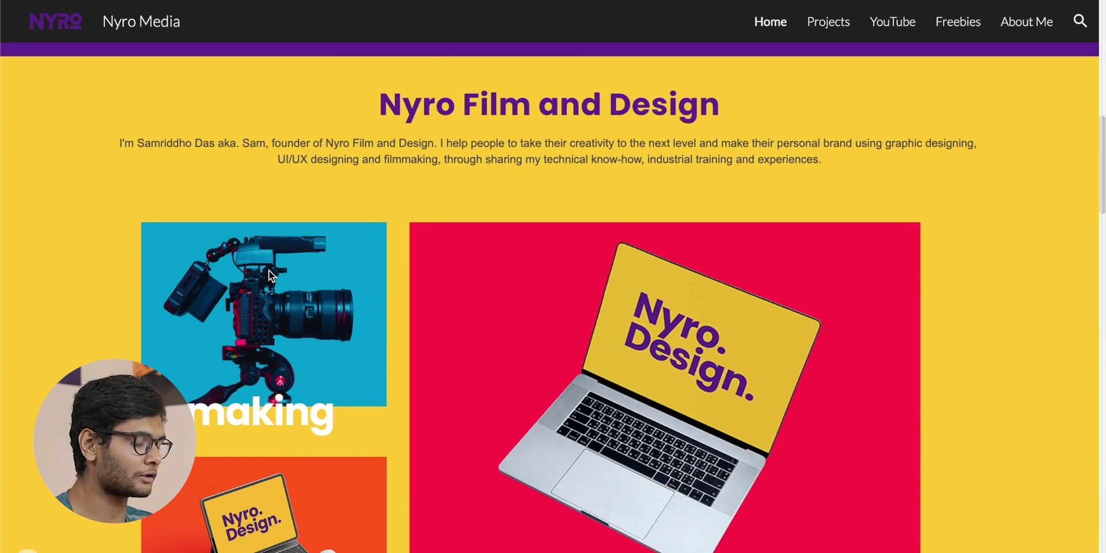
scroll(269, 271, "up", 10)
scroll(289, 278, "down", 3)
scroll(289, 277, "down", 3)
scroll(289, 278, "down", 5)
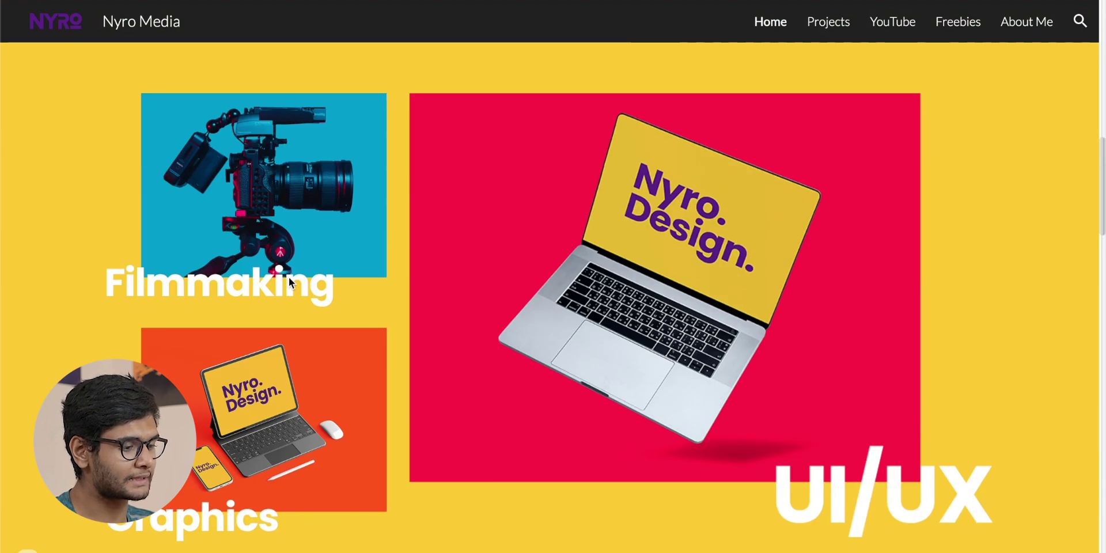
scroll(289, 277, "down", 10)
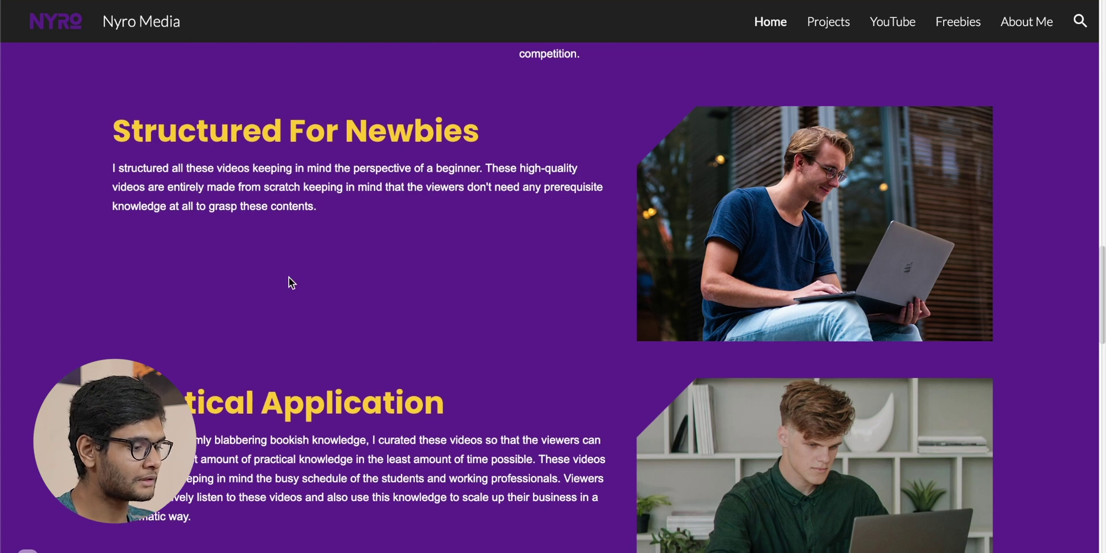
scroll(289, 277, "down", 5)
scroll(289, 278, "up", 20)
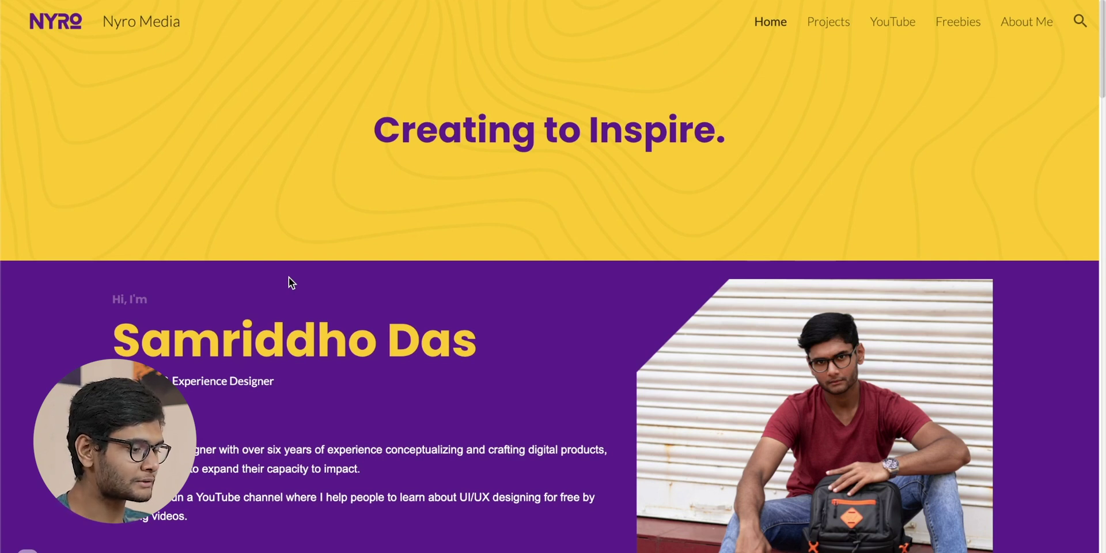
scroll(288, 278, "down", 2)
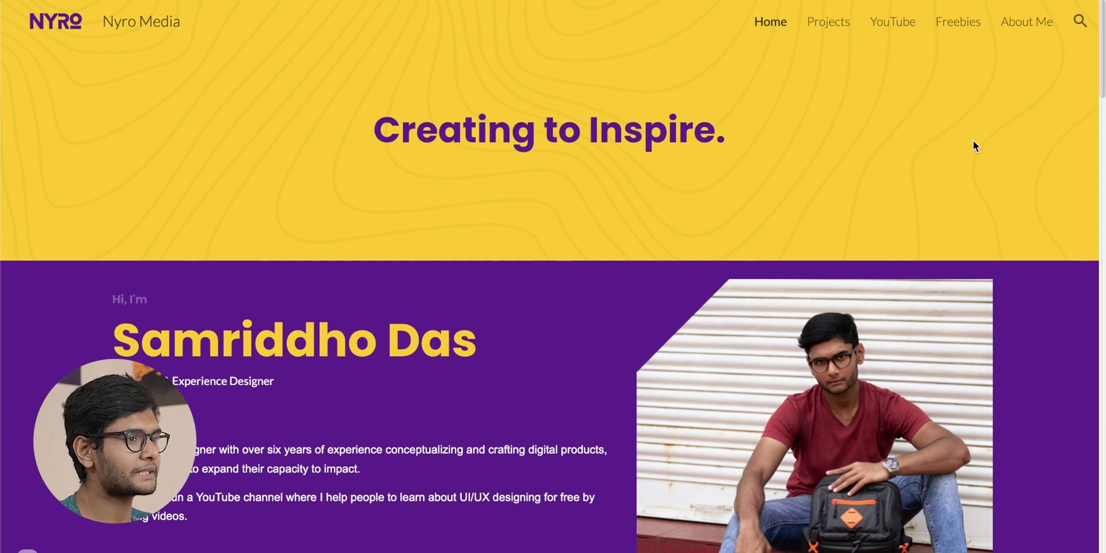
scroll(967, 164, "down", 8)
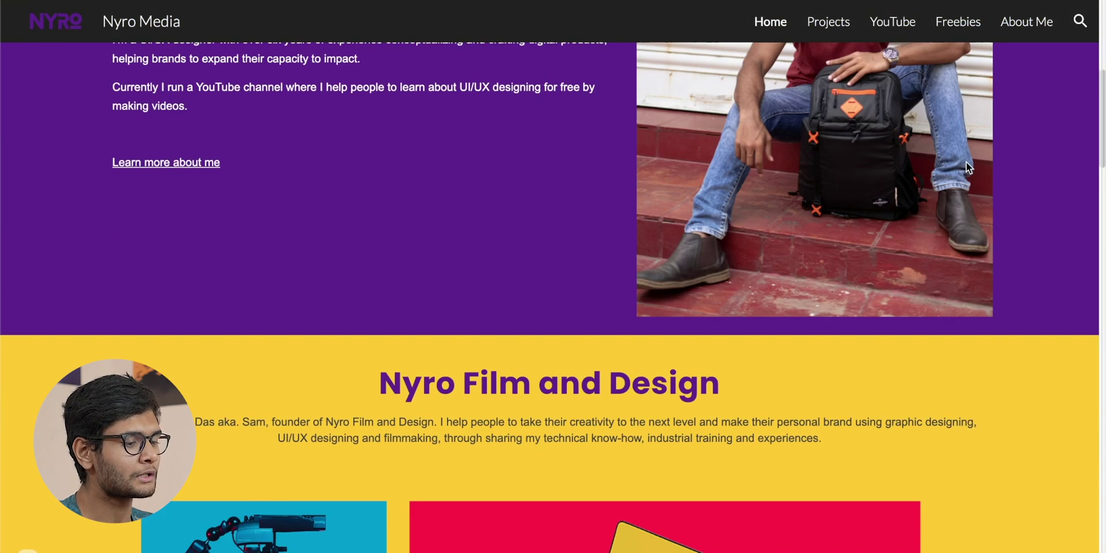
scroll(967, 163, "down", 5)
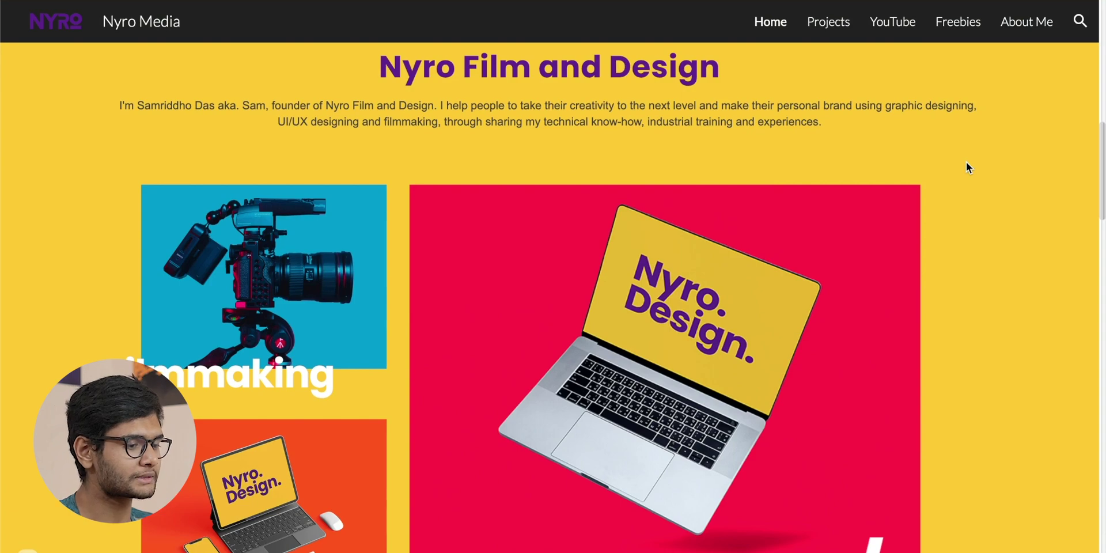
scroll(967, 164, "down", 5)
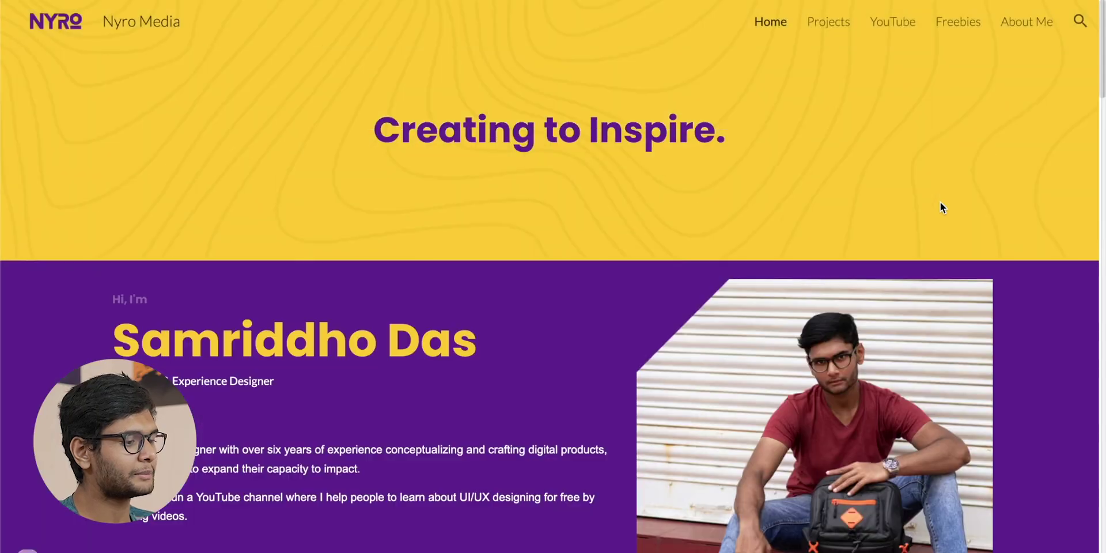
scroll(940, 207, "down", 4)
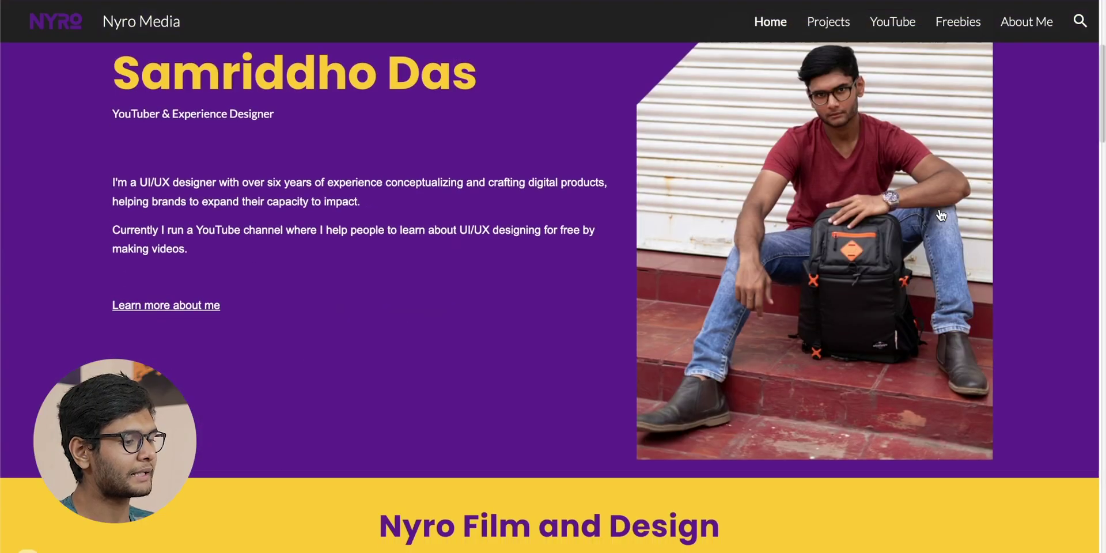
scroll(941, 215, "up", 3)
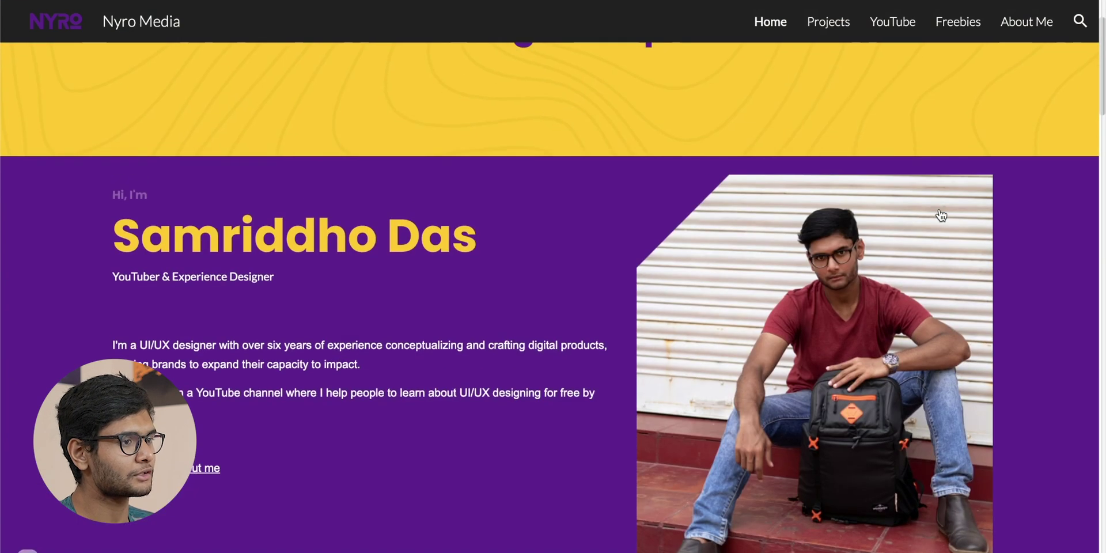
scroll(941, 215, "down", 1)
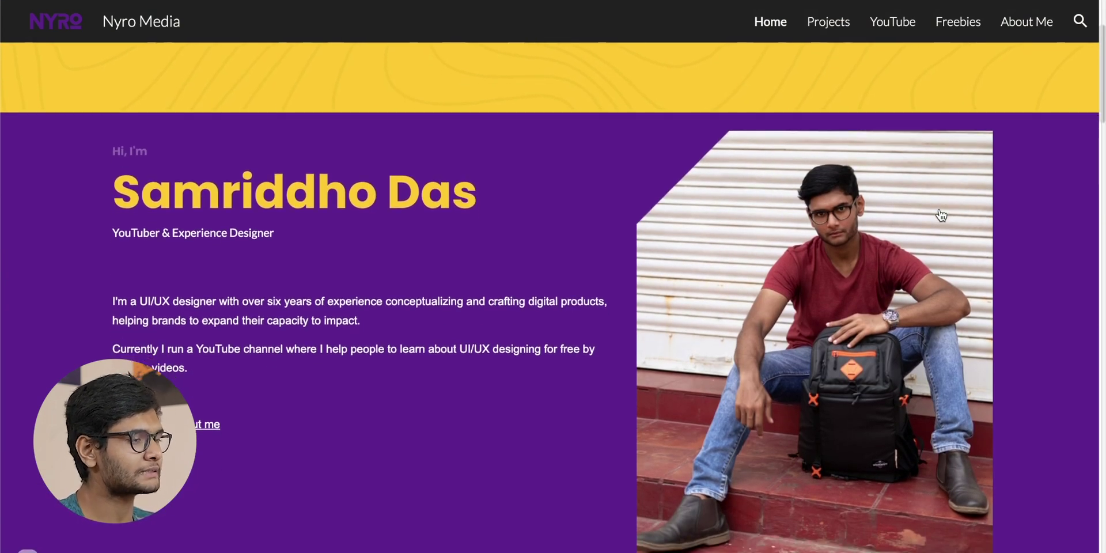
scroll(941, 216, "down", 1)
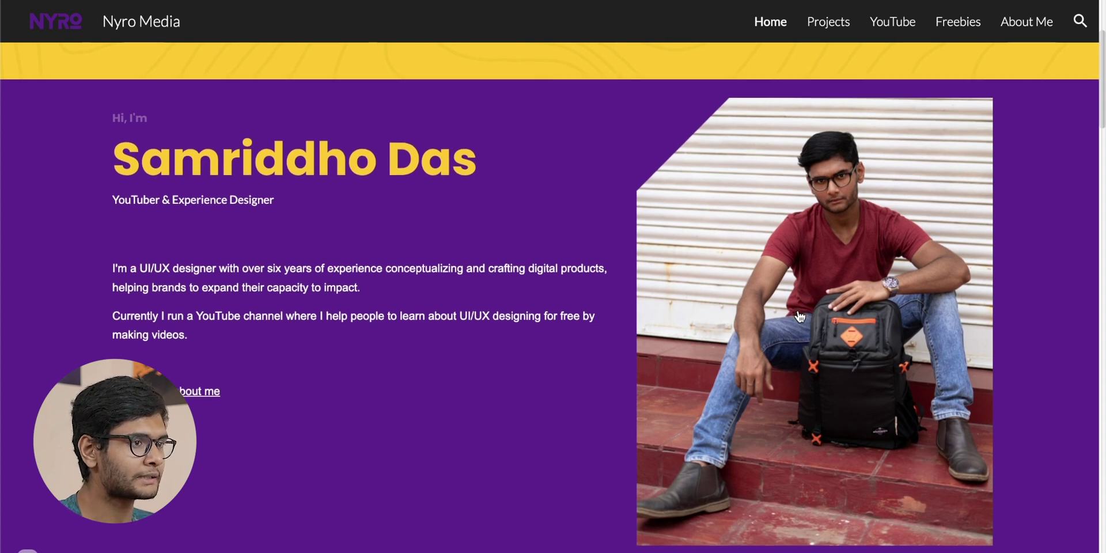
scroll(800, 316, "down", 10)
scroll(799, 315, "down", 2)
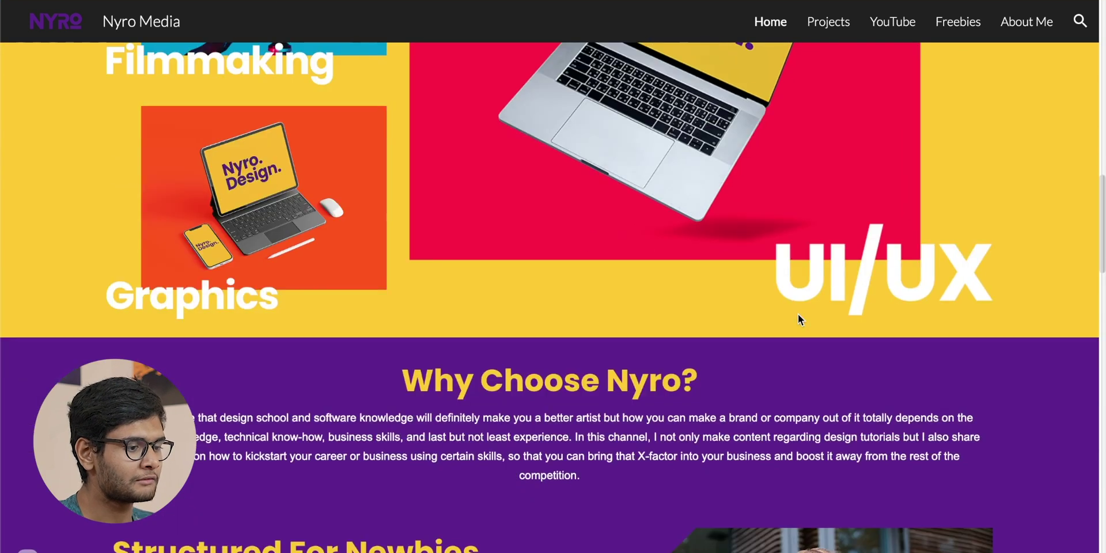
scroll(798, 314, "up", 1)
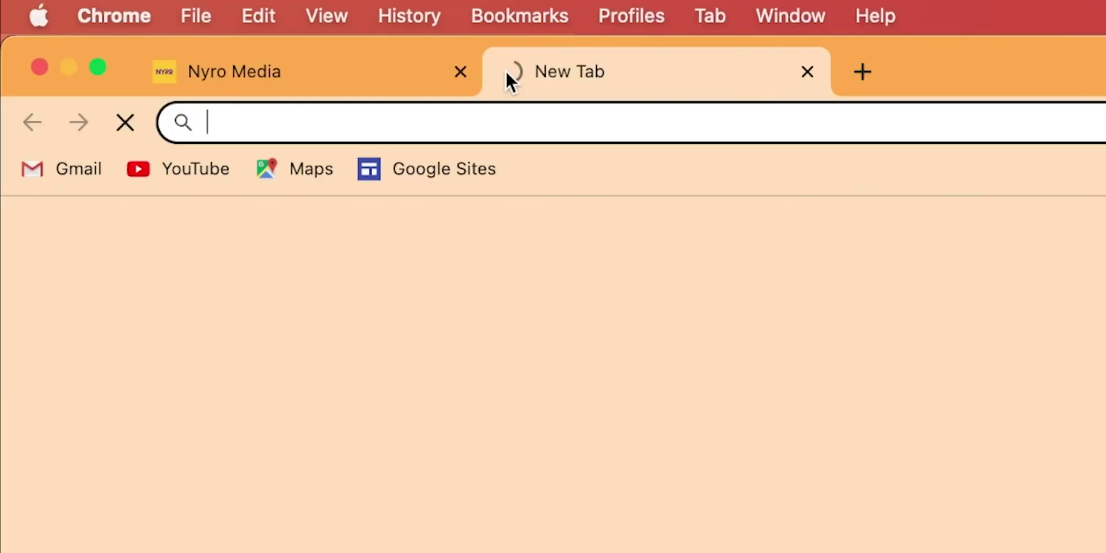
- Open Google Sites in a new browser tab and create a blank site, checking the finished site's header for reference
type("sites.google")
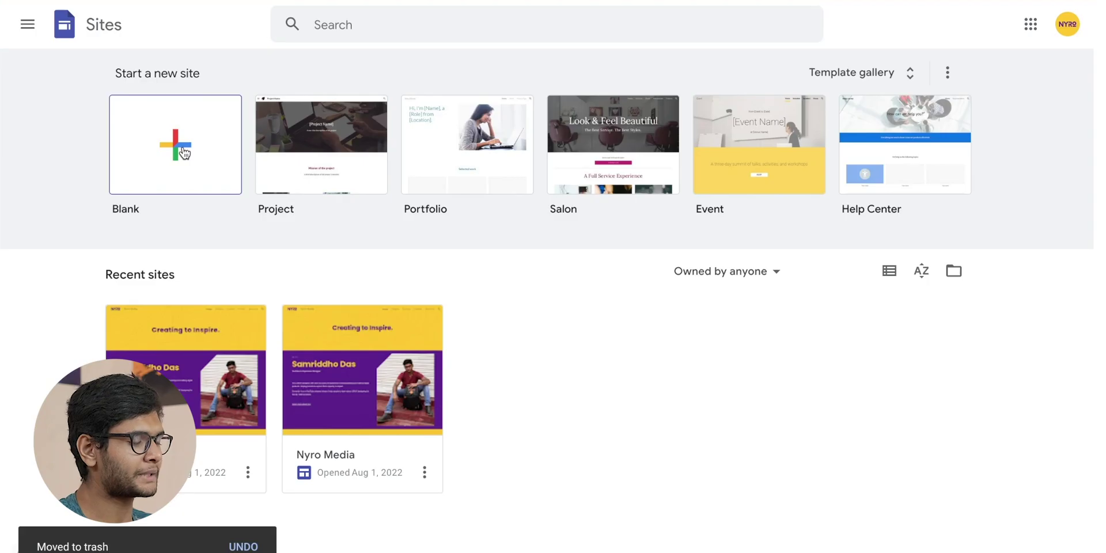
left_click(184, 151)
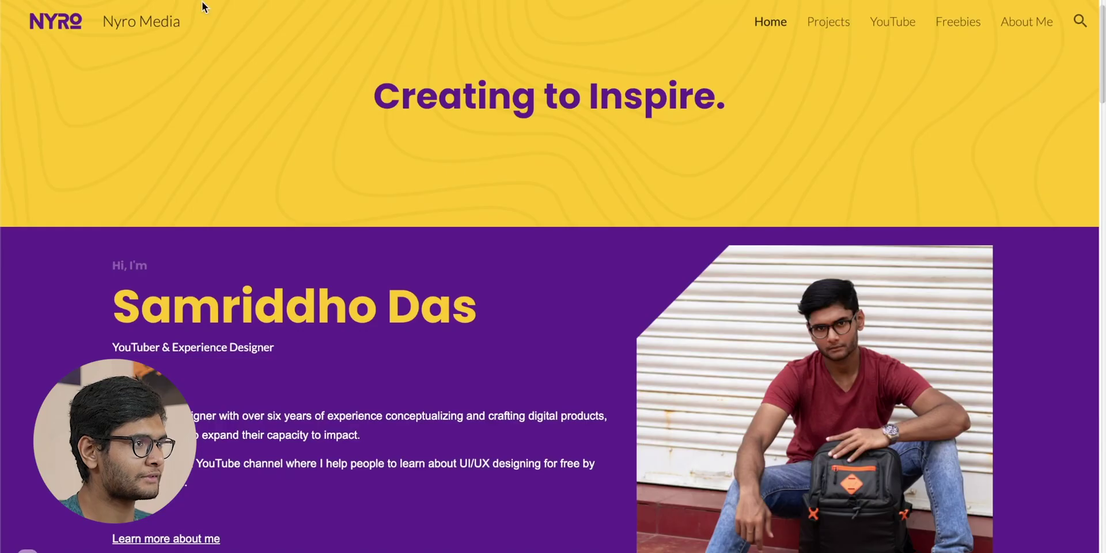
scroll(280, 167, "up", 1)
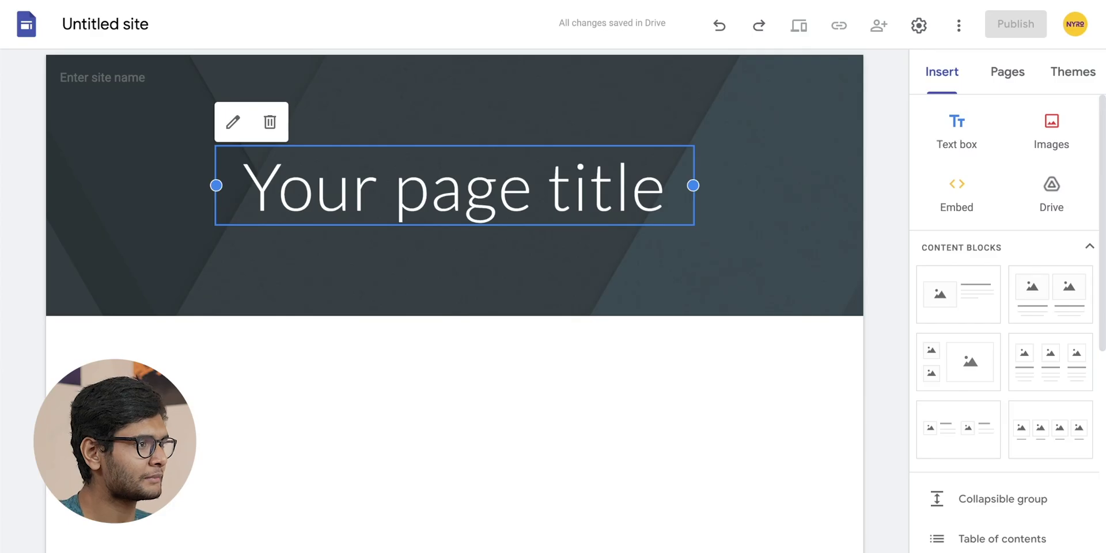
- Replace the header background with an uploaded yellow contour-pattern image from the Nyro Website Assets folder and view its anchor options
left_click(95, 306)
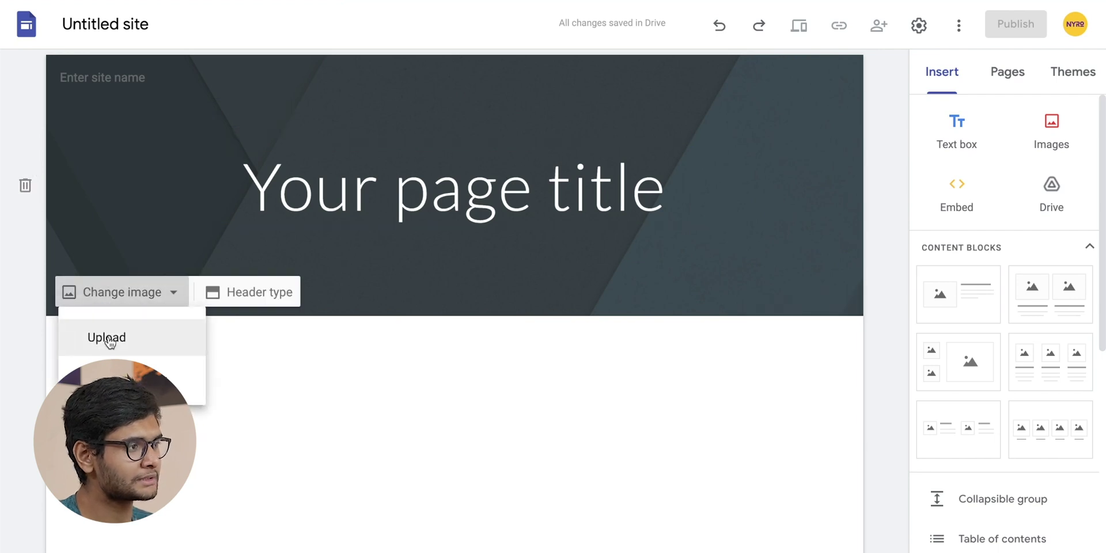
left_click(108, 340)
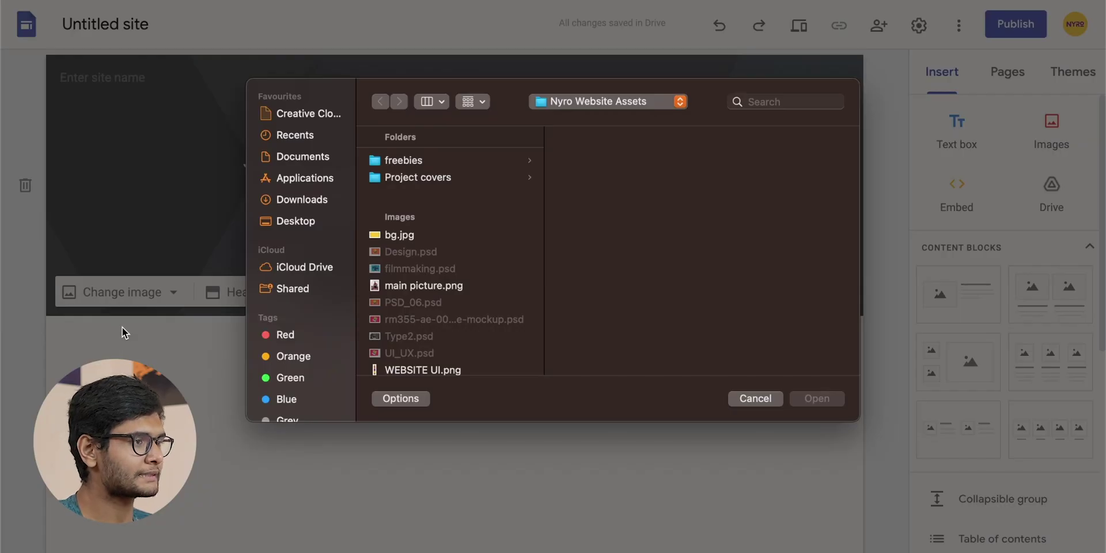
scroll(407, 276, "down", 2)
left_click(415, 339)
left_click(817, 398)
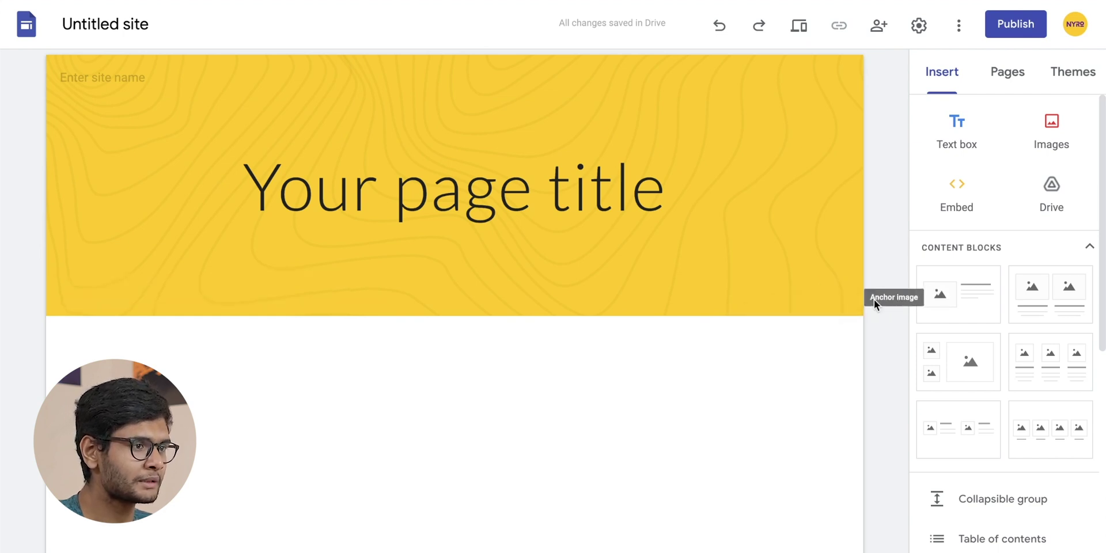
left_click(848, 303)
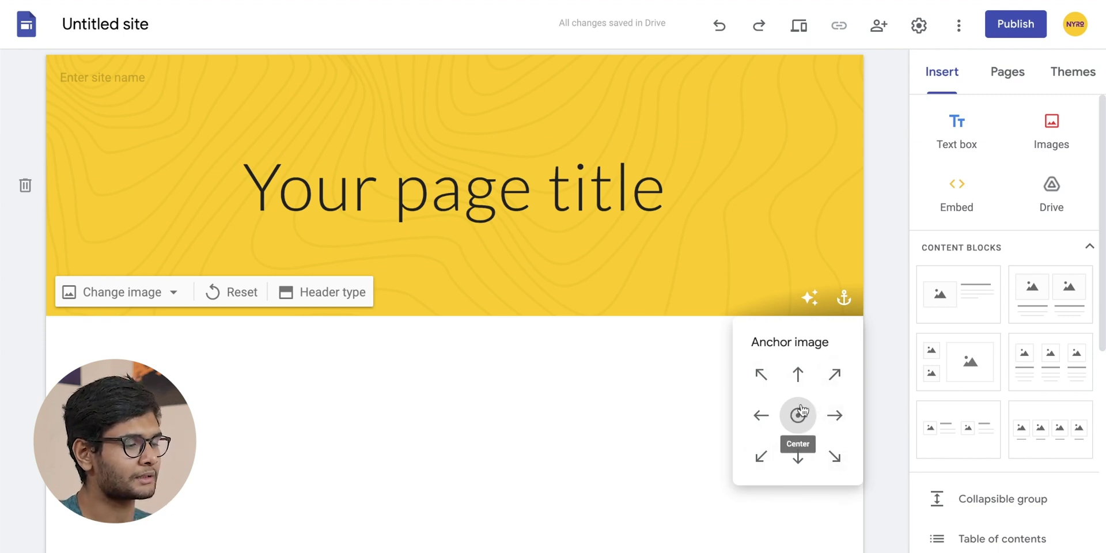
left_click(651, 391)
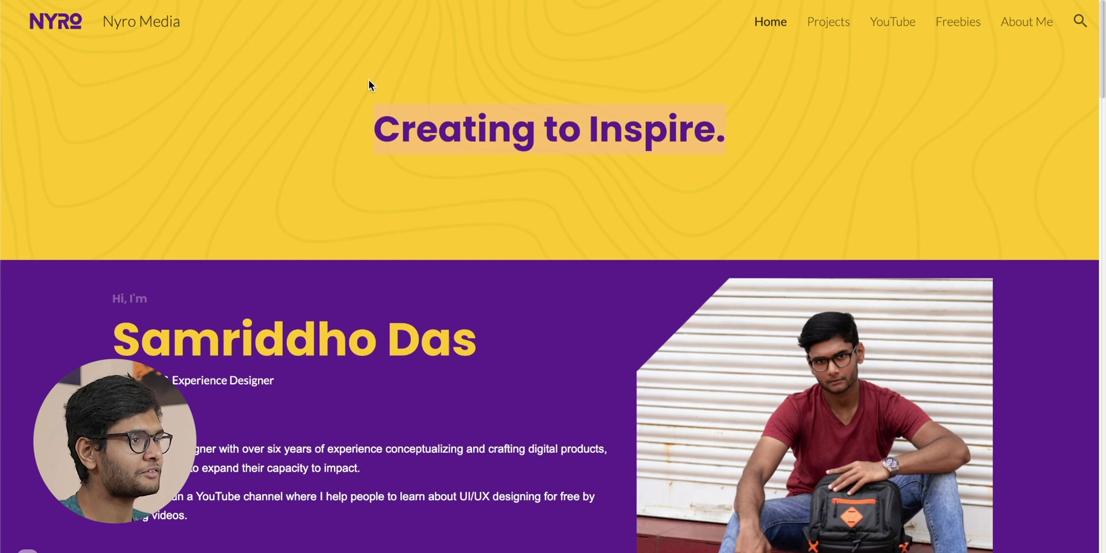
- Try replacing the page title with the formatted heading "Creating to Inspire." copied from the finished Nyro Media site
left_click_drag(377, 128, 743, 129)
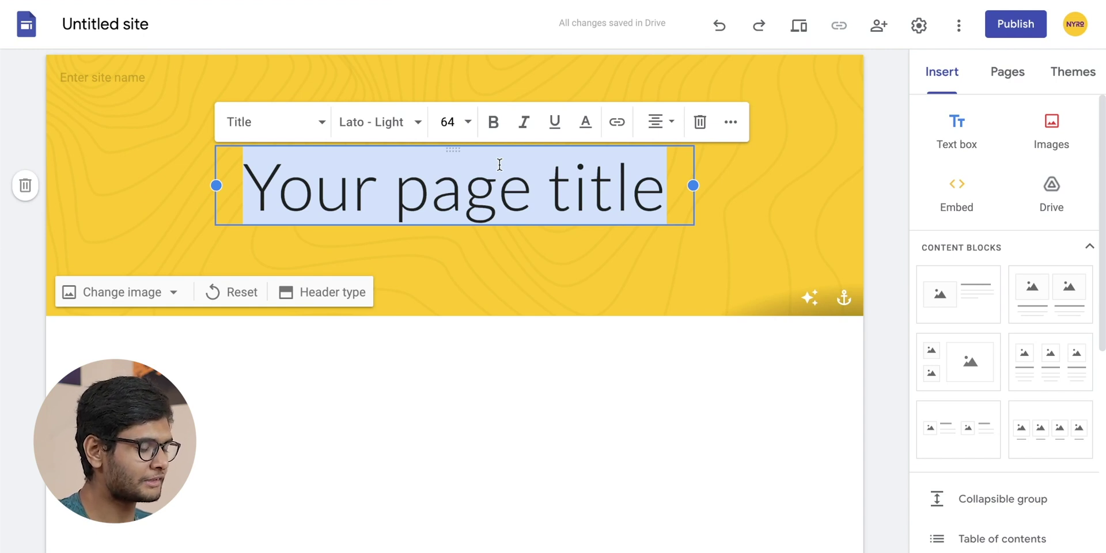
type("Creating to Inspire.")
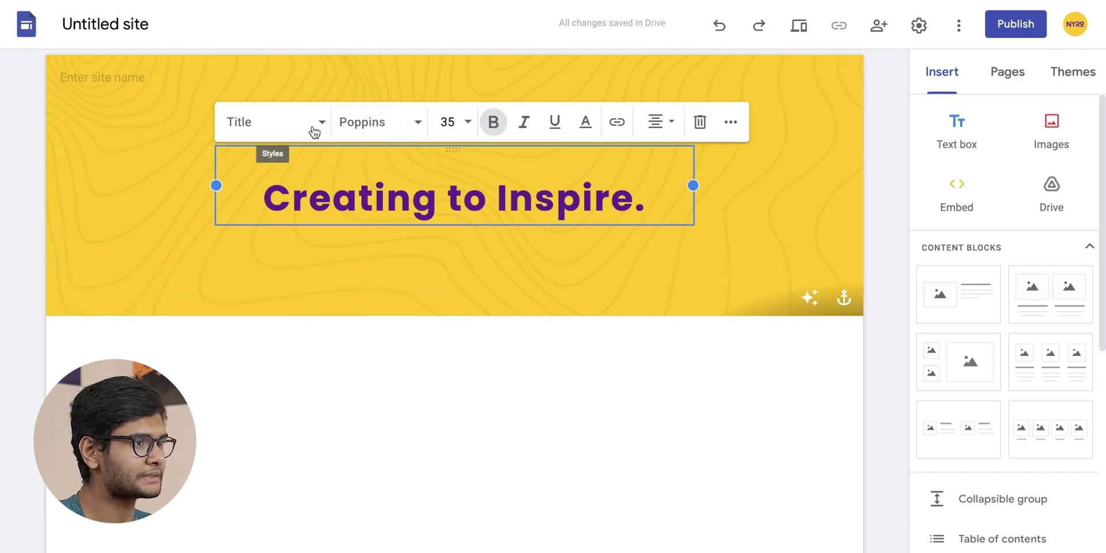
triple_click(648, 198)
key("ctrl+c")
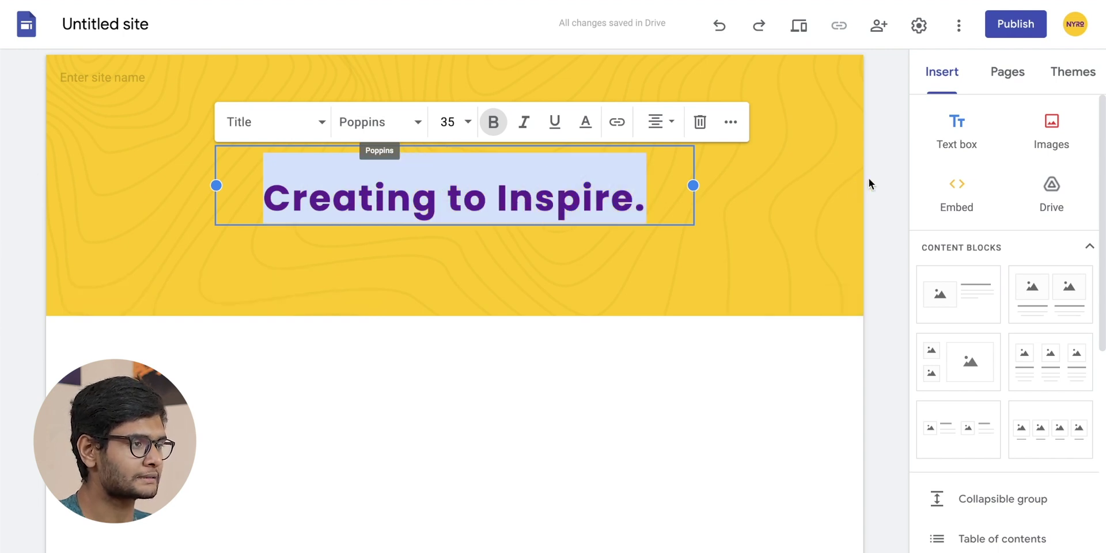
key("ctrl+z")
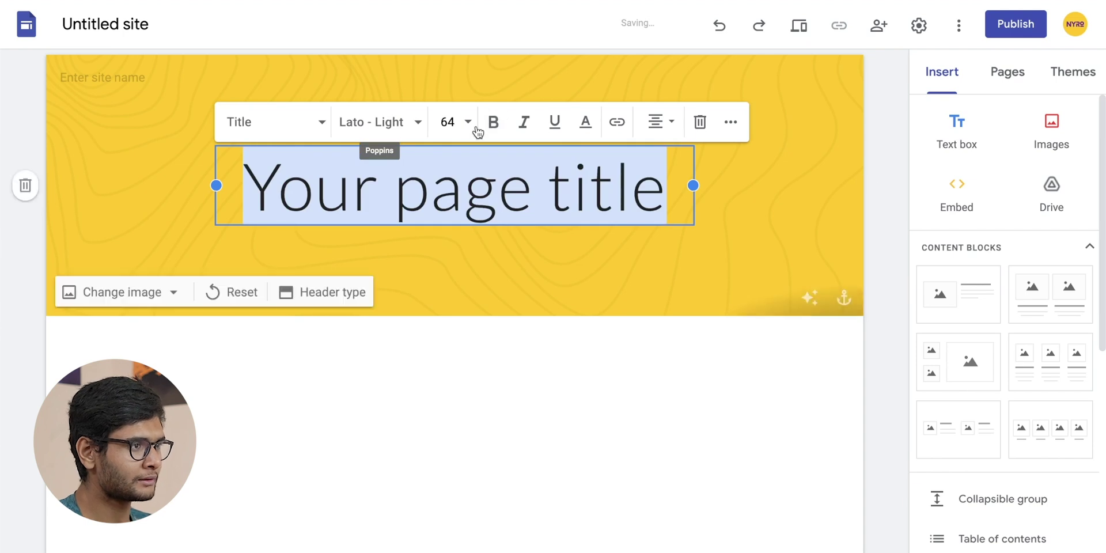
- Search the additional fonts library for Poppins, then leave the font dialog
left_click(391, 128)
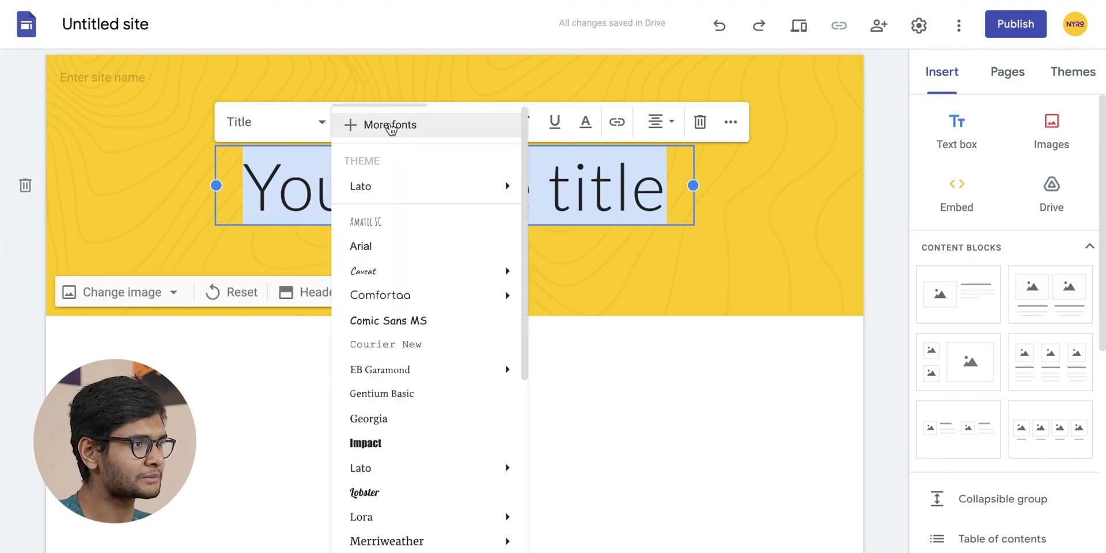
left_click(402, 127)
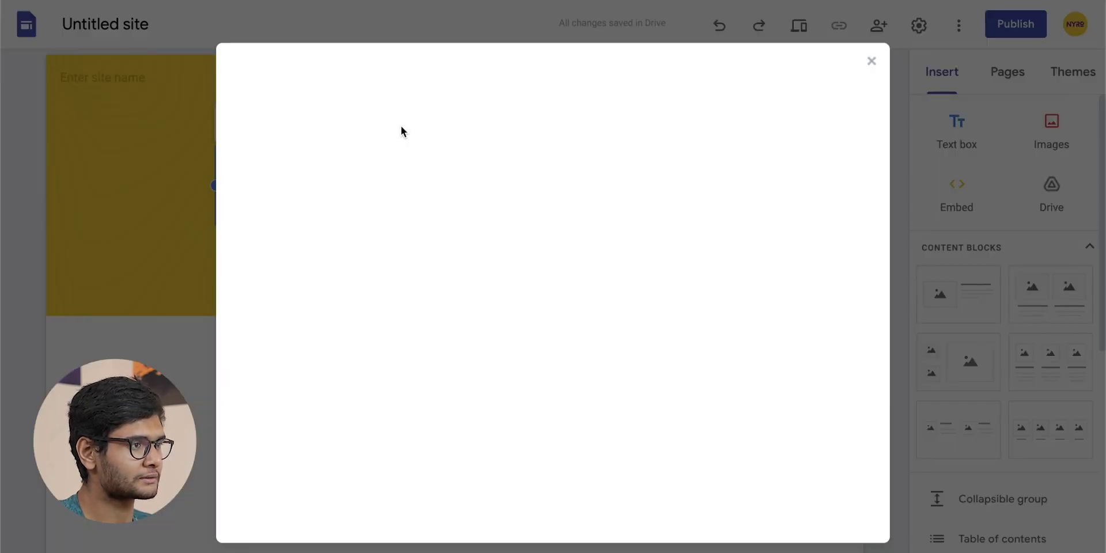
left_click(309, 117)
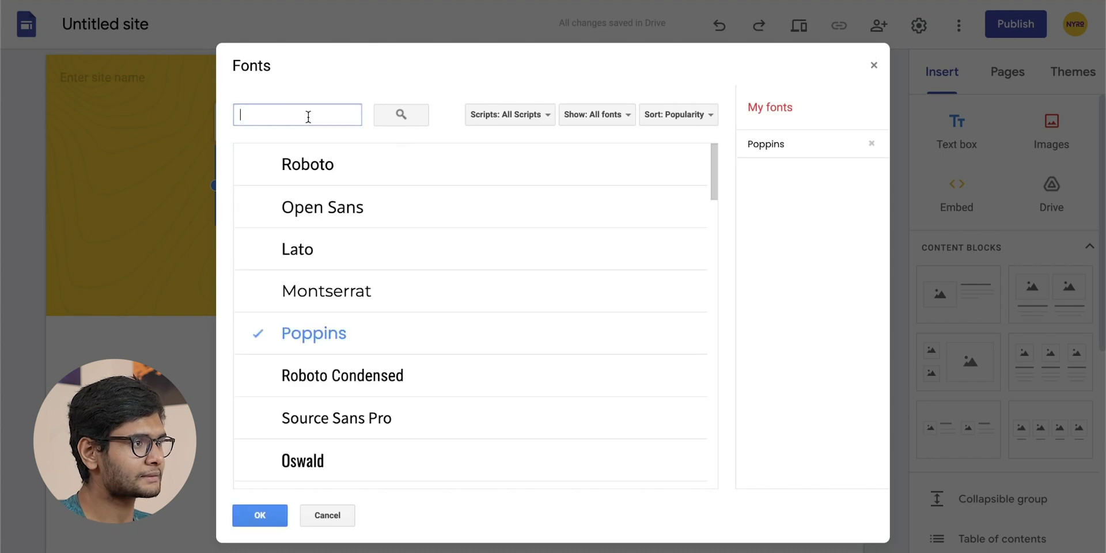
type("P")
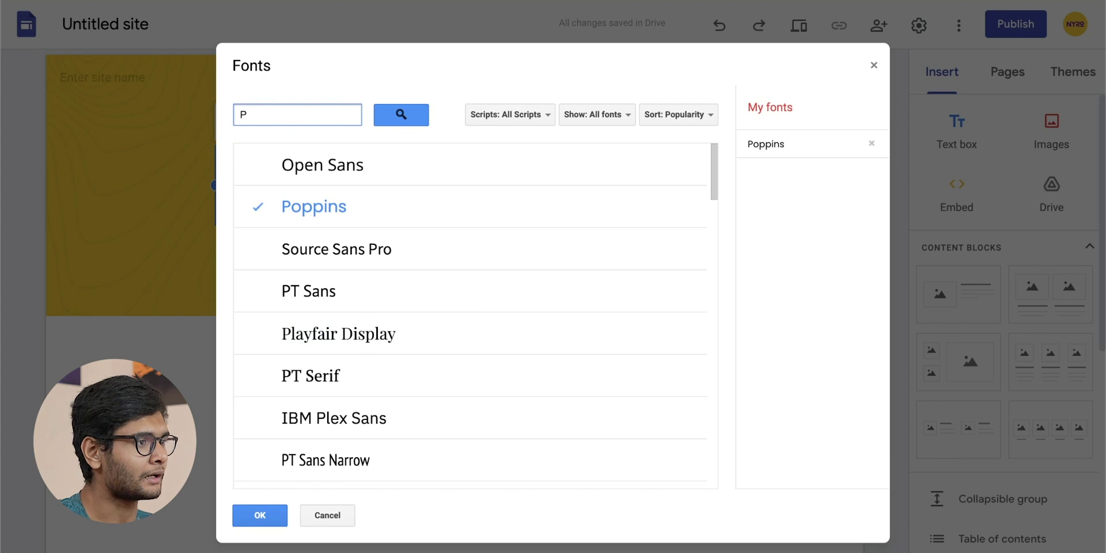
type("oppo")
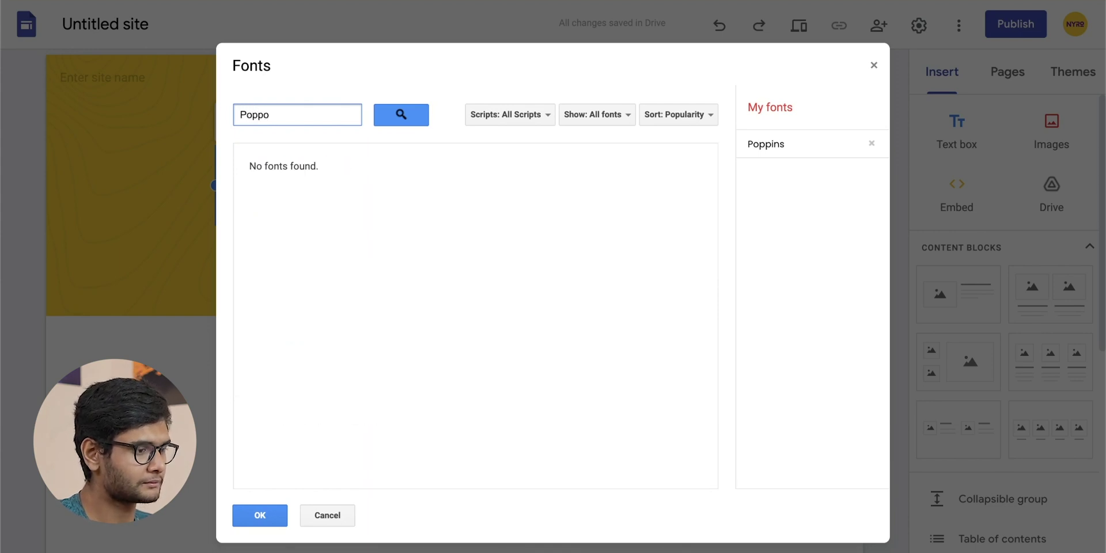
key("BackSpace")
type("ins")
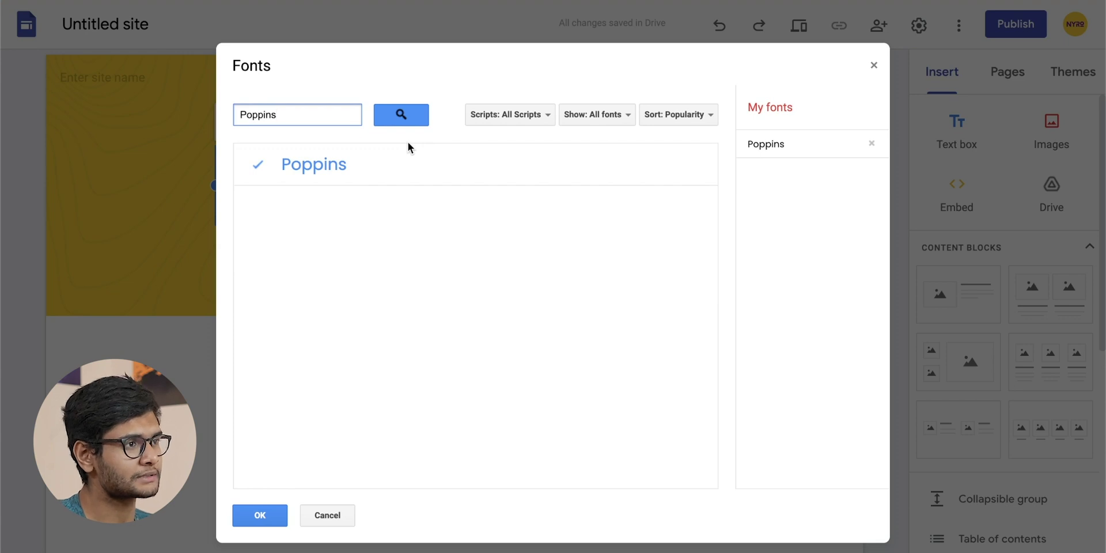
key("Escape")
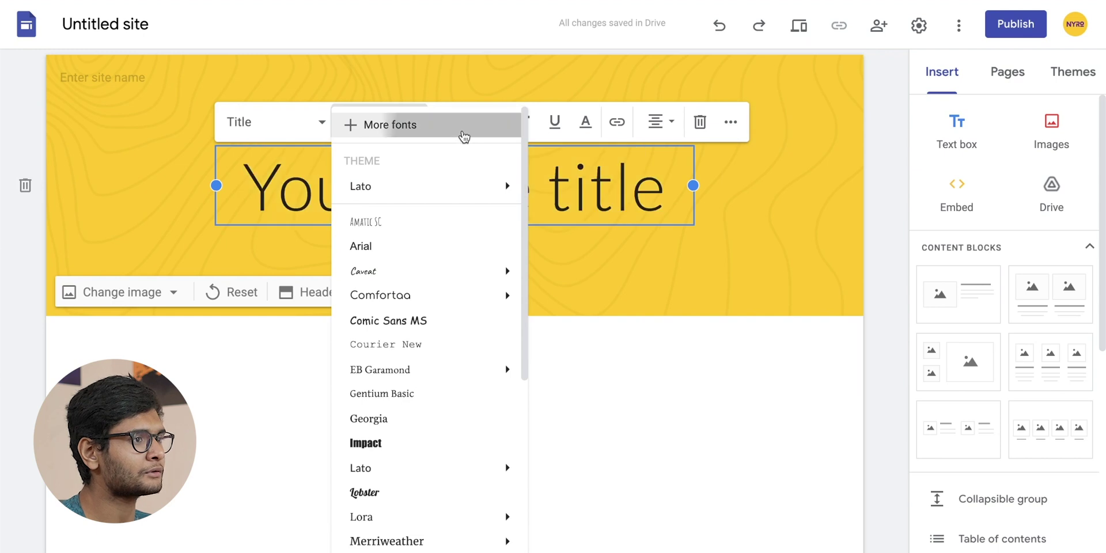
- Add Montserrat from the additional fonts library and apply it to the page title
left_click(462, 140)
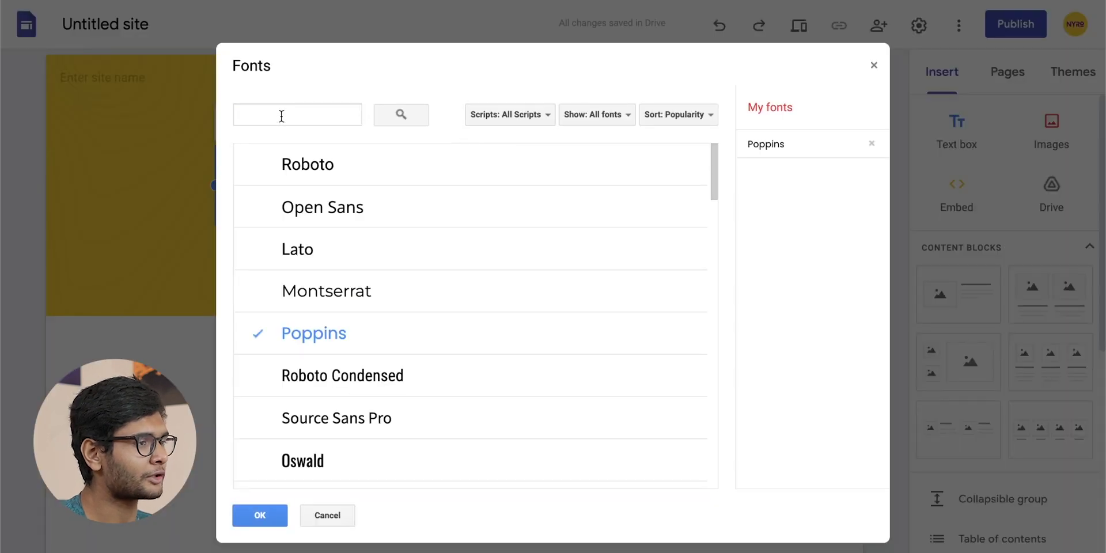
left_click(355, 298)
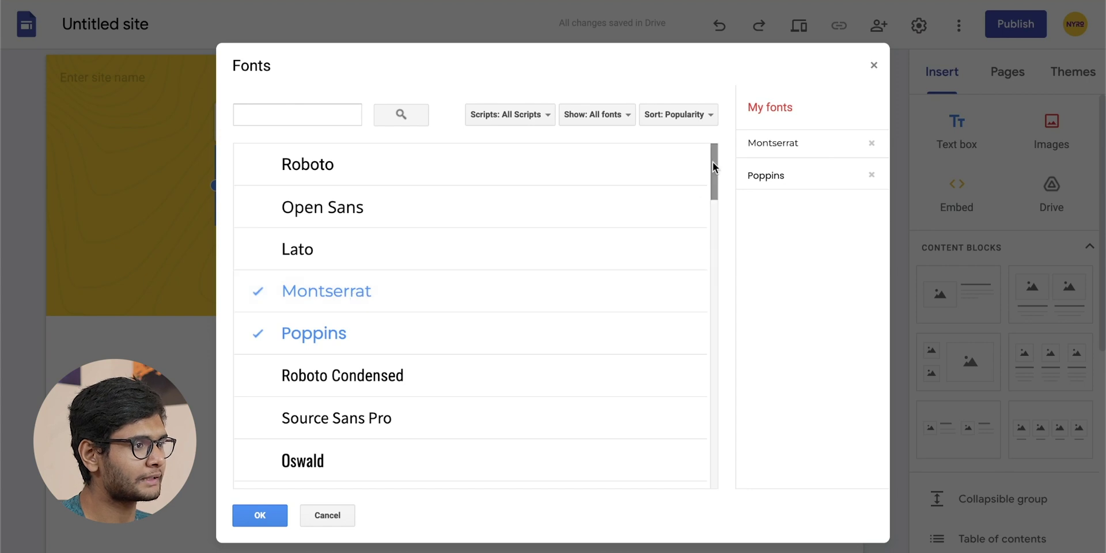
left_click(259, 515)
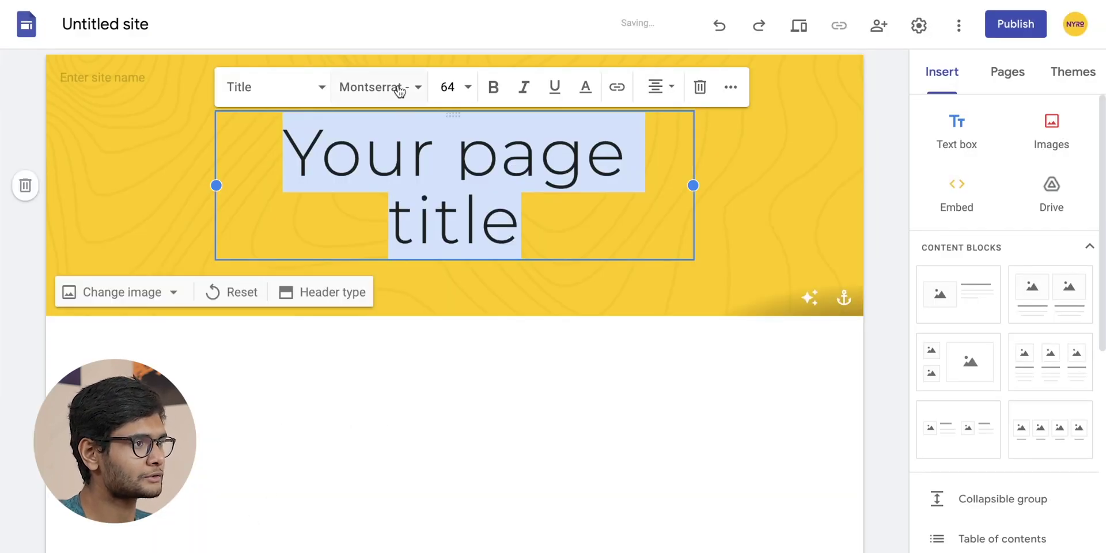
left_click(380, 88)
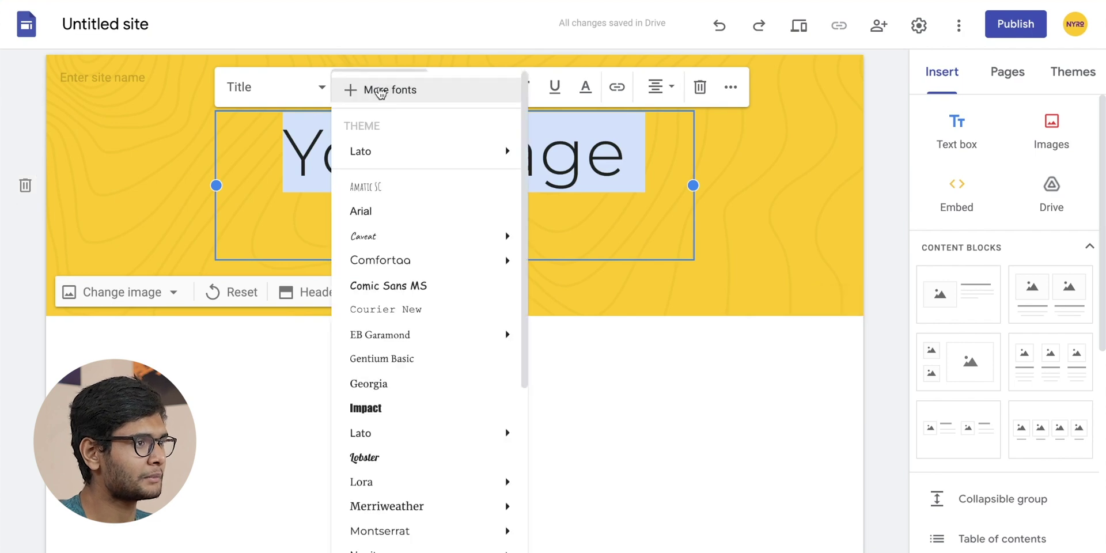
left_click(240, 490)
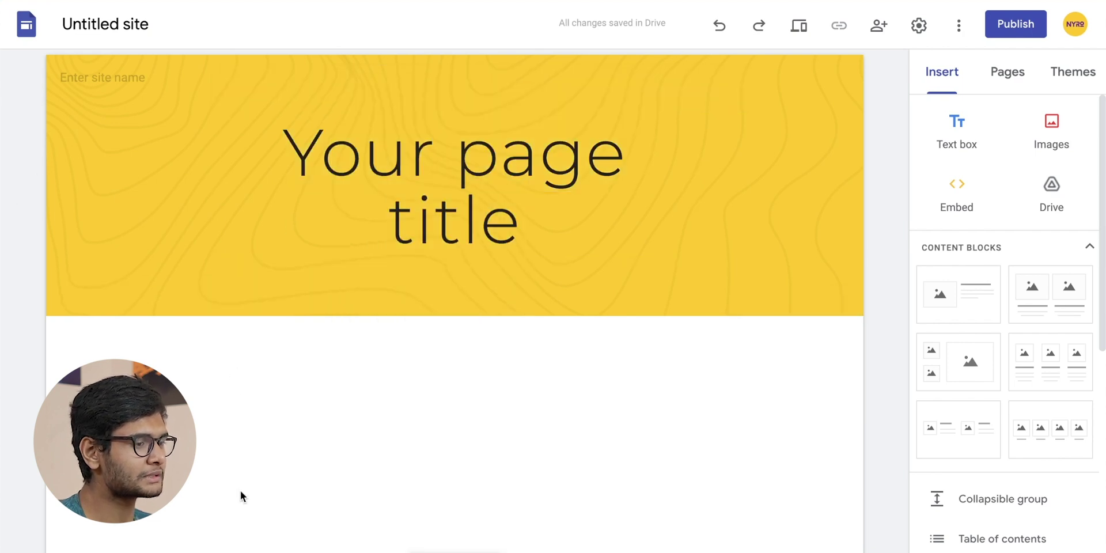
- Replace the placeholder page title in the header with the copied formatted heading "Creating to Inspire."
left_click(458, 190)
key("ctrl+a")
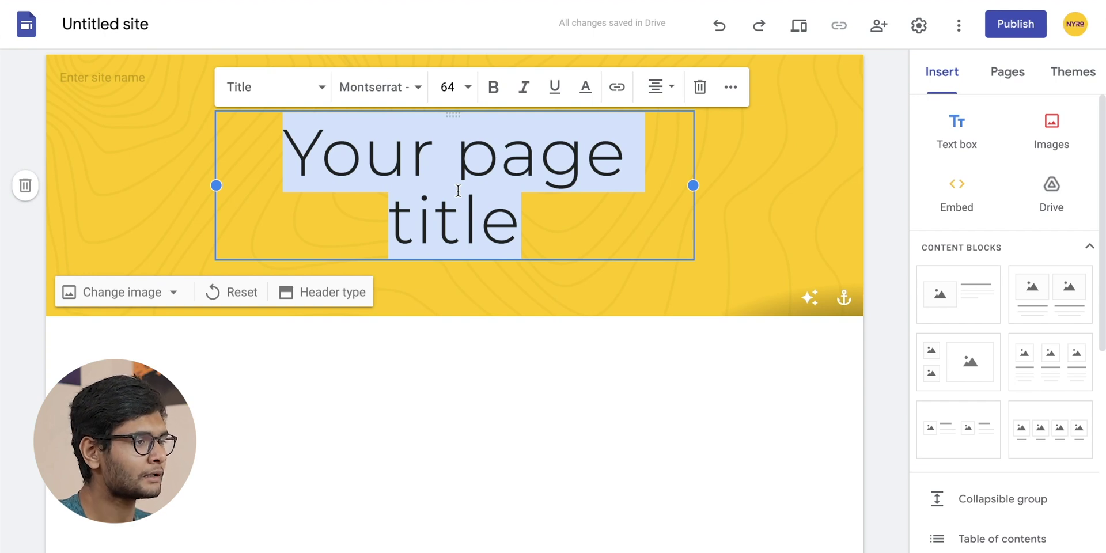
key("BackSpace")
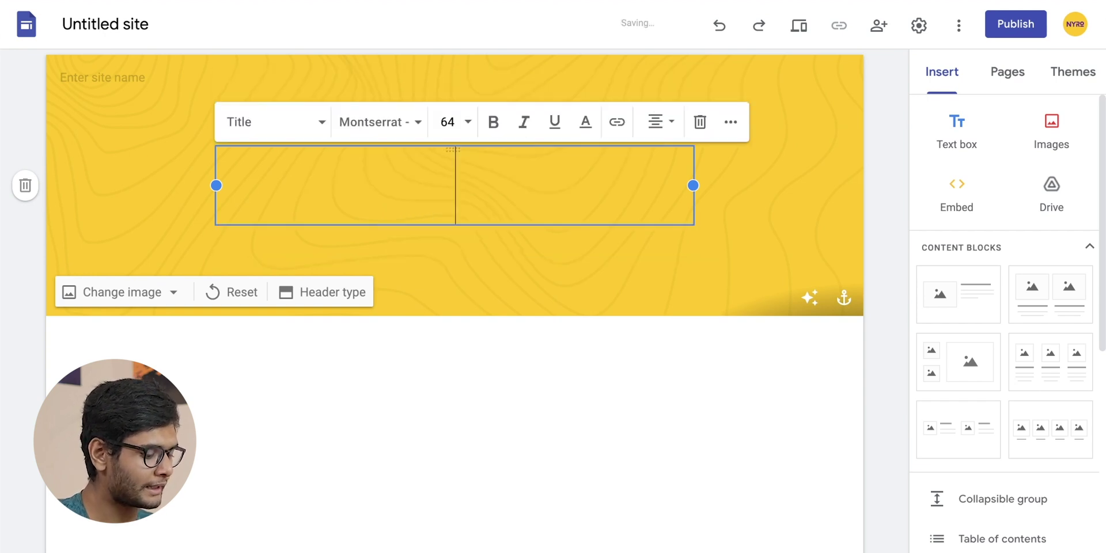
key("ctrl+v")
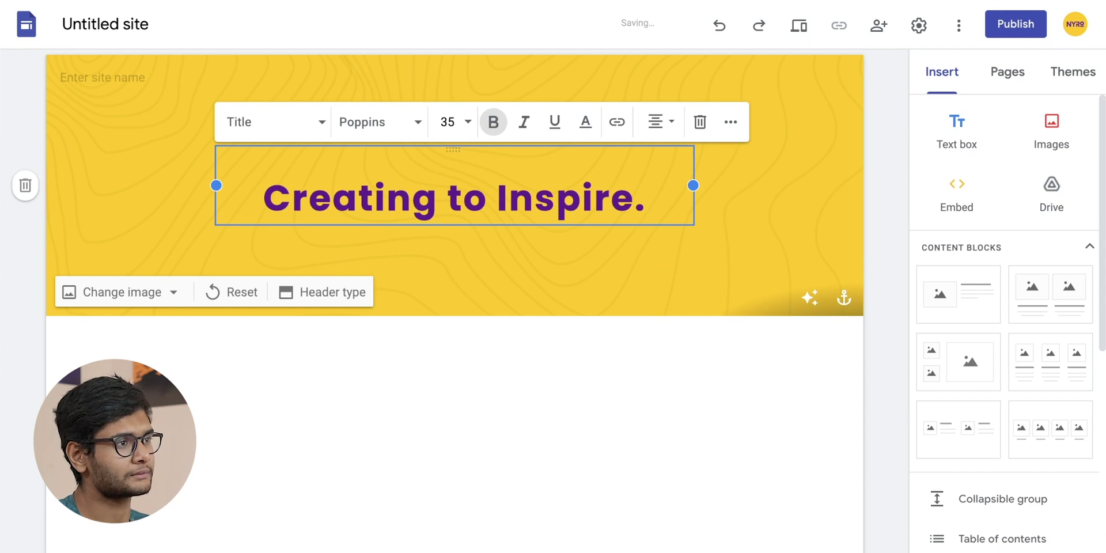
- Name the site "Nyro Media" and upload "Nyro png 1080p purple.png" from the Nyro logo assets folder as its logo
left_click(103, 77)
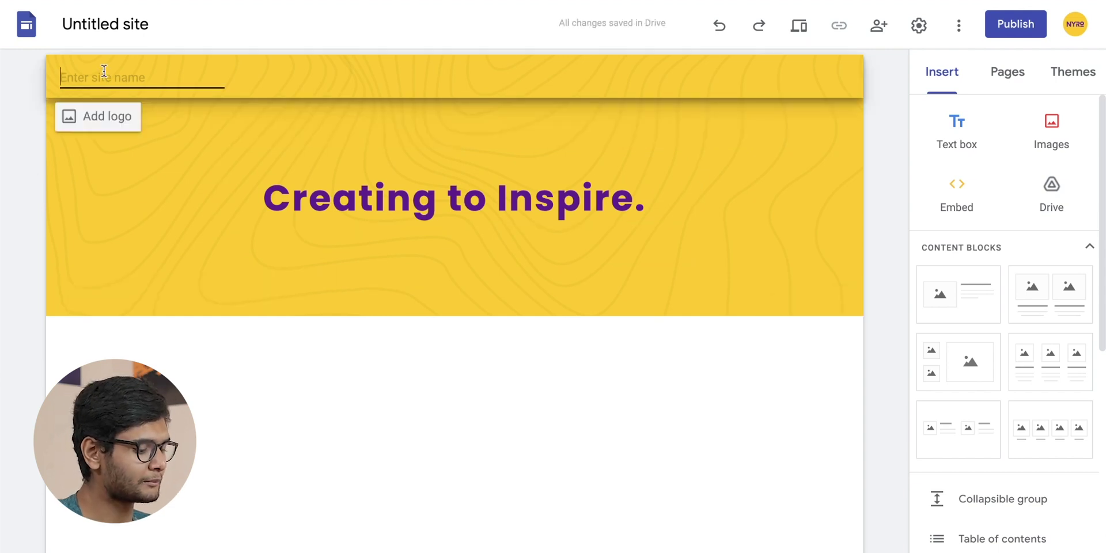
type("Nyro media")
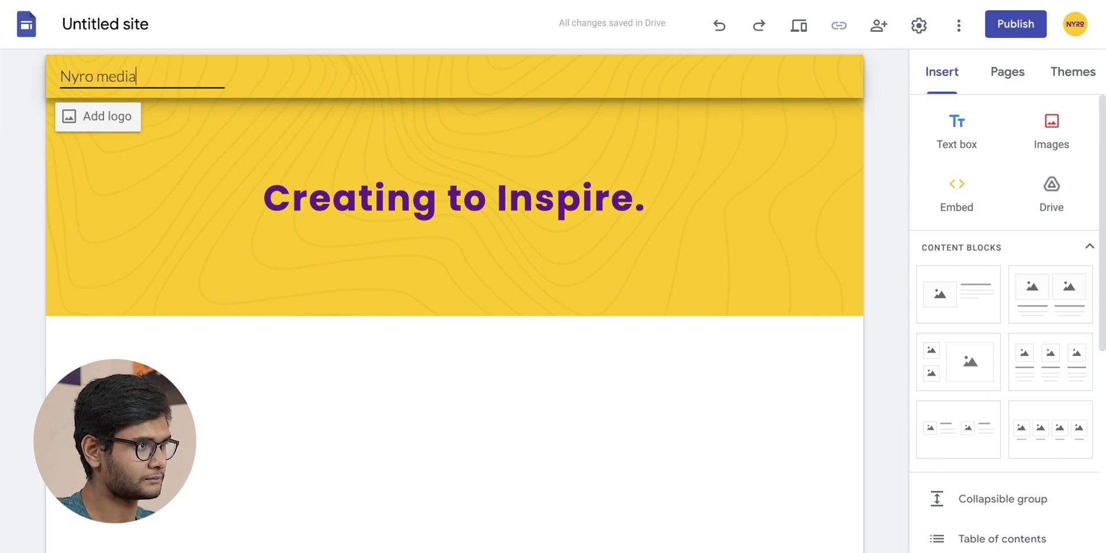
left_click(75, 117)
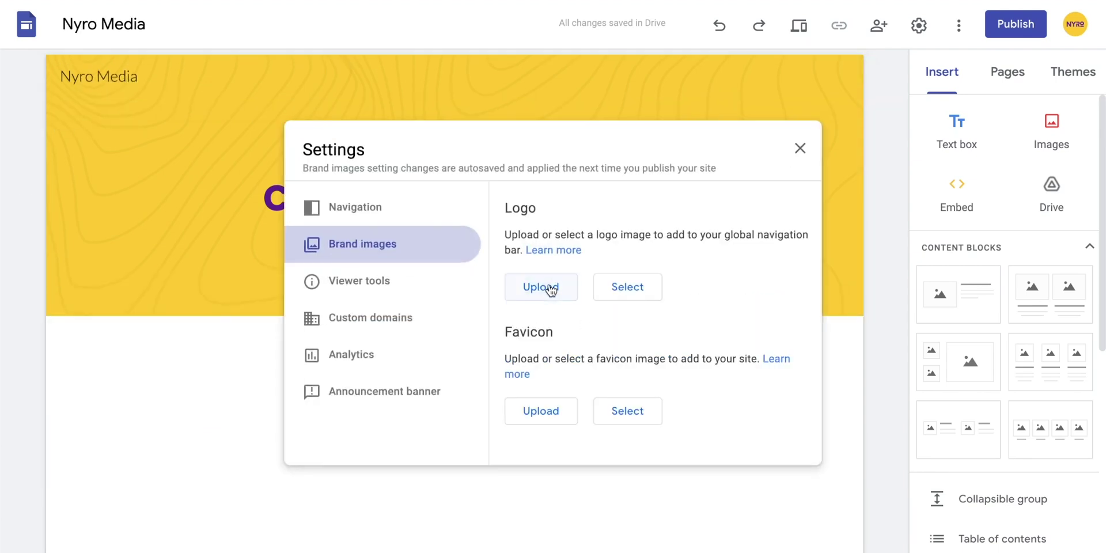
left_click(542, 287)
left_click(302, 199)
left_click(415, 306)
left_click(582, 248)
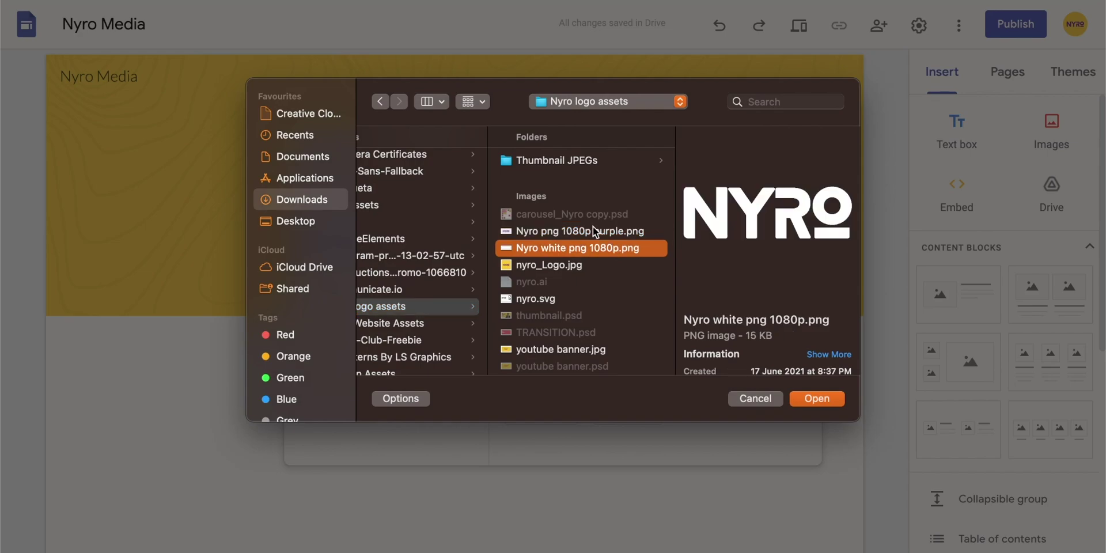
double_click(593, 231)
- Upload nyro.svg from the Nyro logo assets folder as the site's favicon
scroll(563, 292, "down", 3)
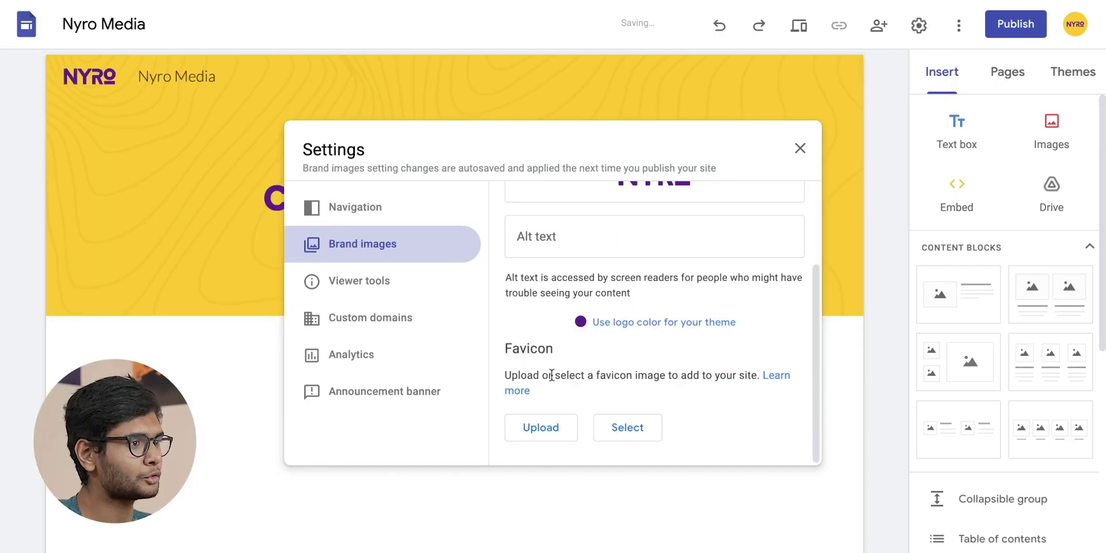
left_click(551, 427)
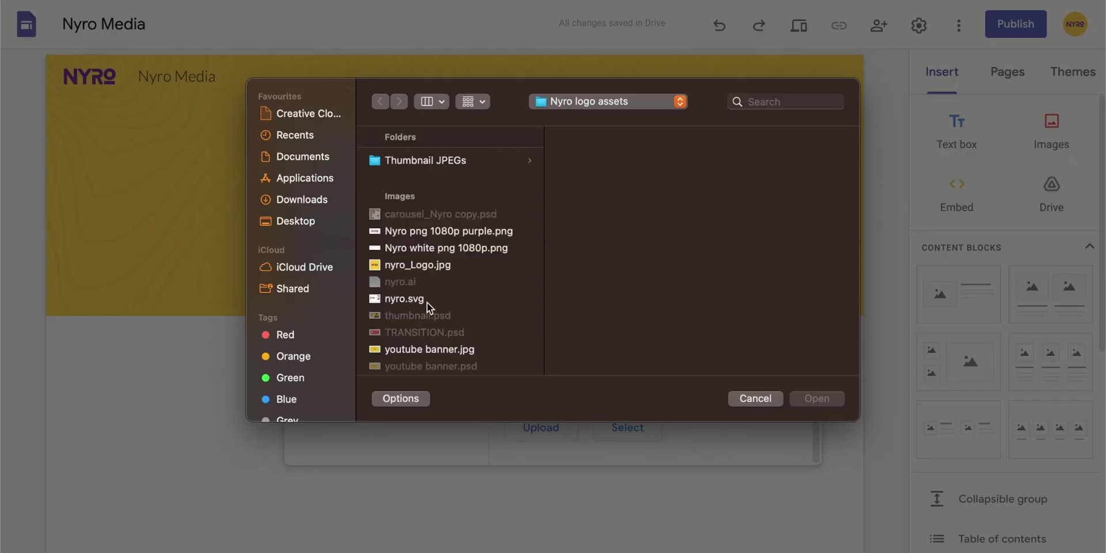
double_click(427, 302)
- Set the logo's alt text to "logo of nyro media" and leave the site settings
scroll(618, 305, "up", 2)
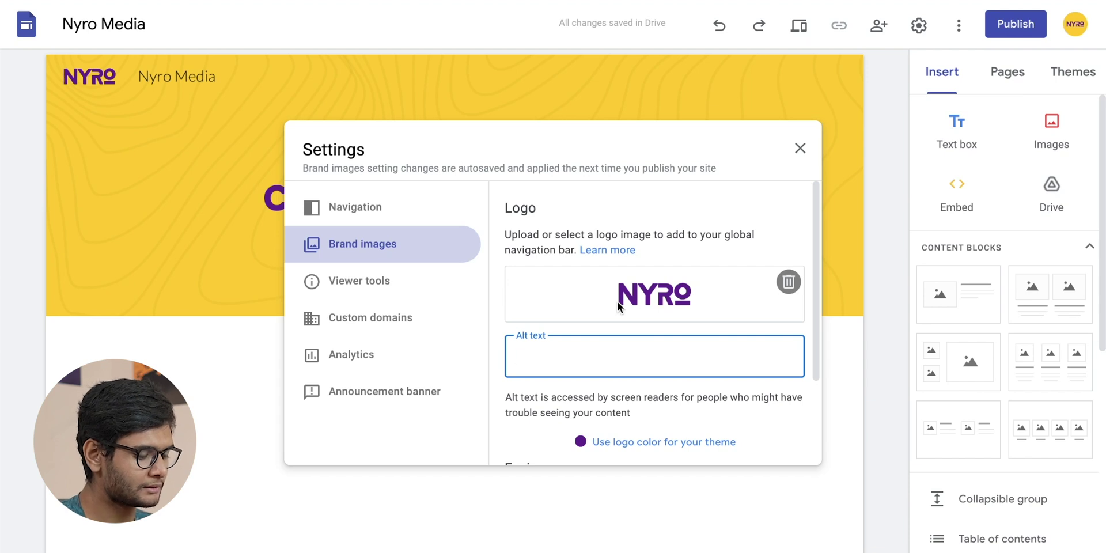
type("logo of nyro media")
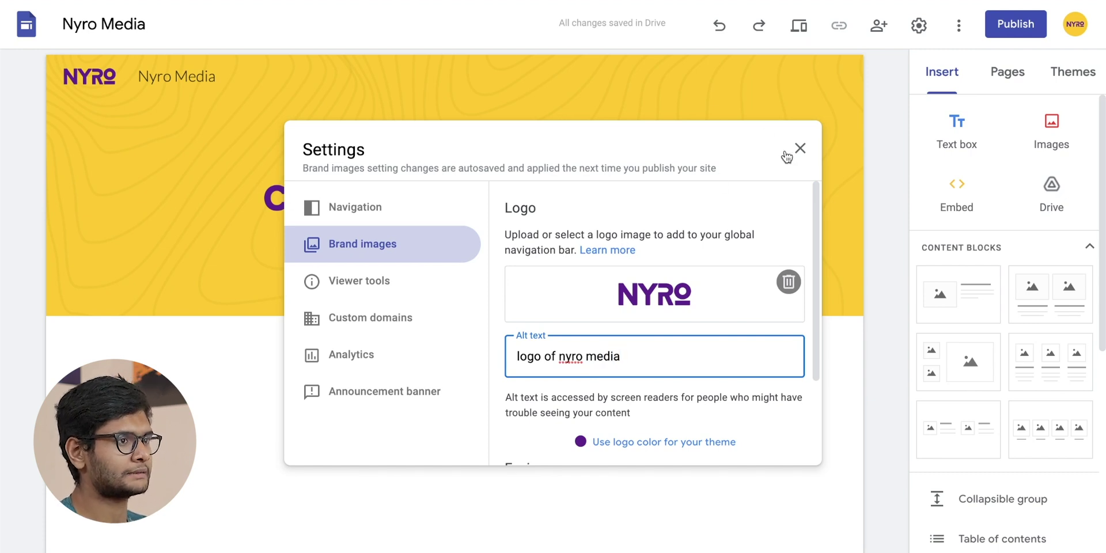
left_click(800, 151)
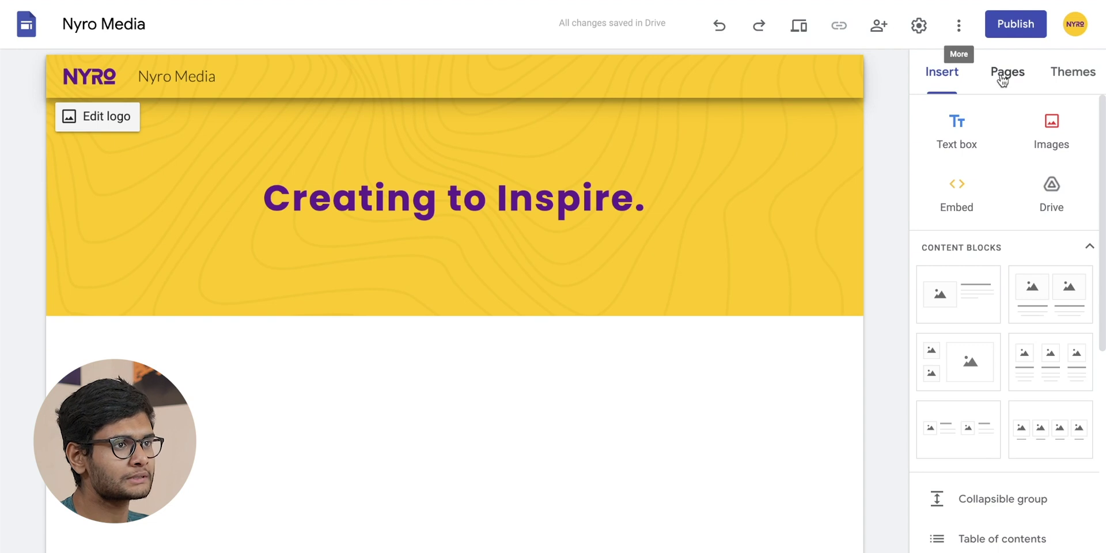
- Add four new pages to the site named Projects, YouTube, Freebies and About me
left_click(1007, 76)
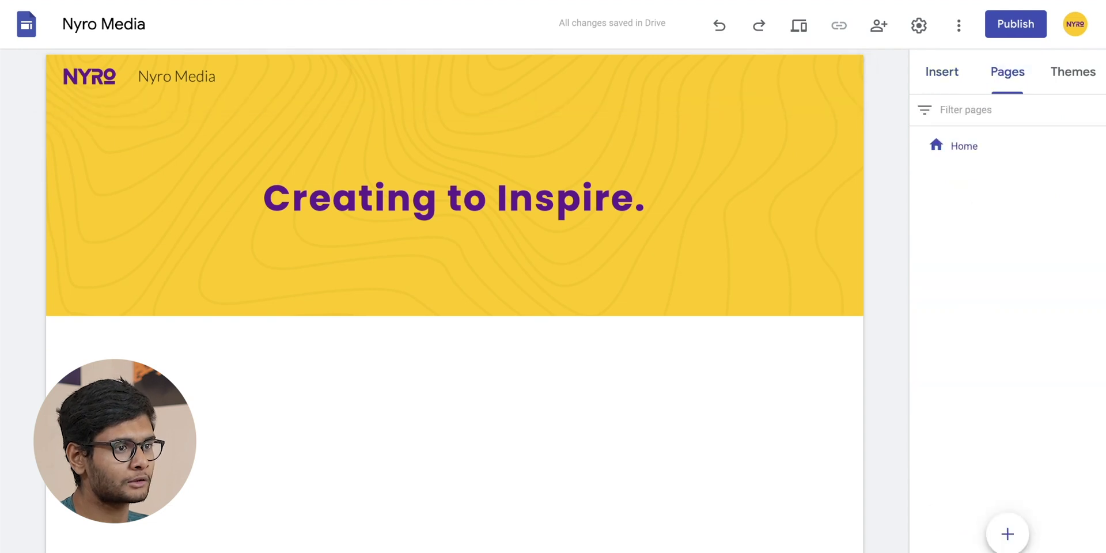
mouse_move(1022, 541)
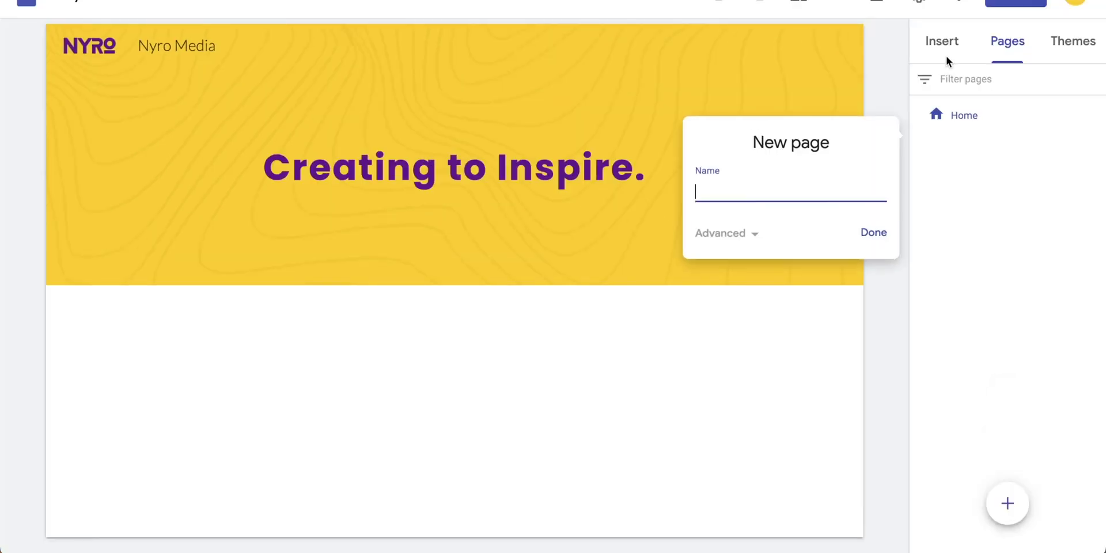
type("Projects")
key("Return")
left_click(1008, 503)
type("YouTube")
key("Return")
left_click(1008, 503)
type("Freebies")
key("Return")
left_click(994, 509)
type("About me")
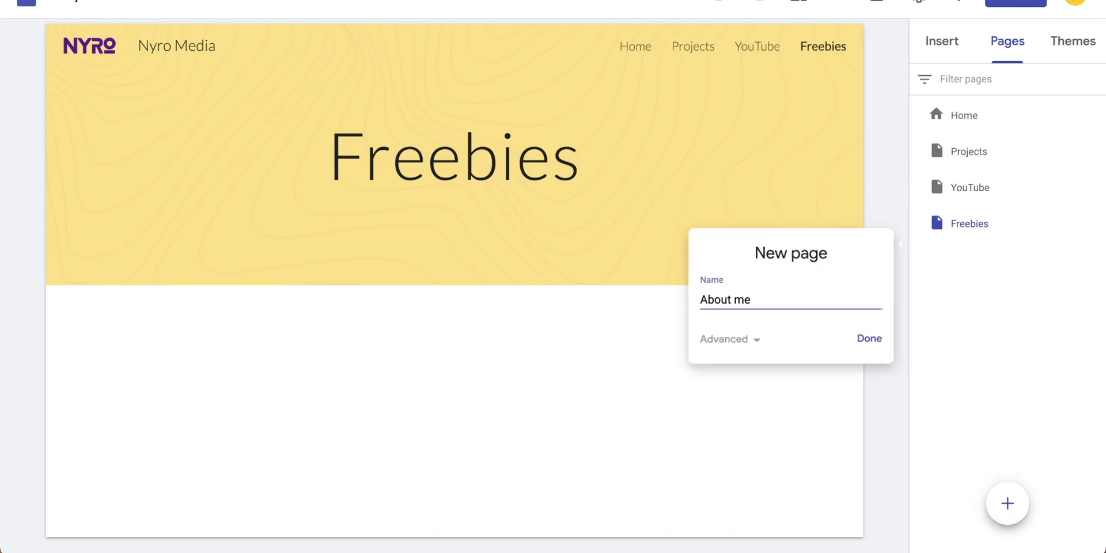
key("Return")
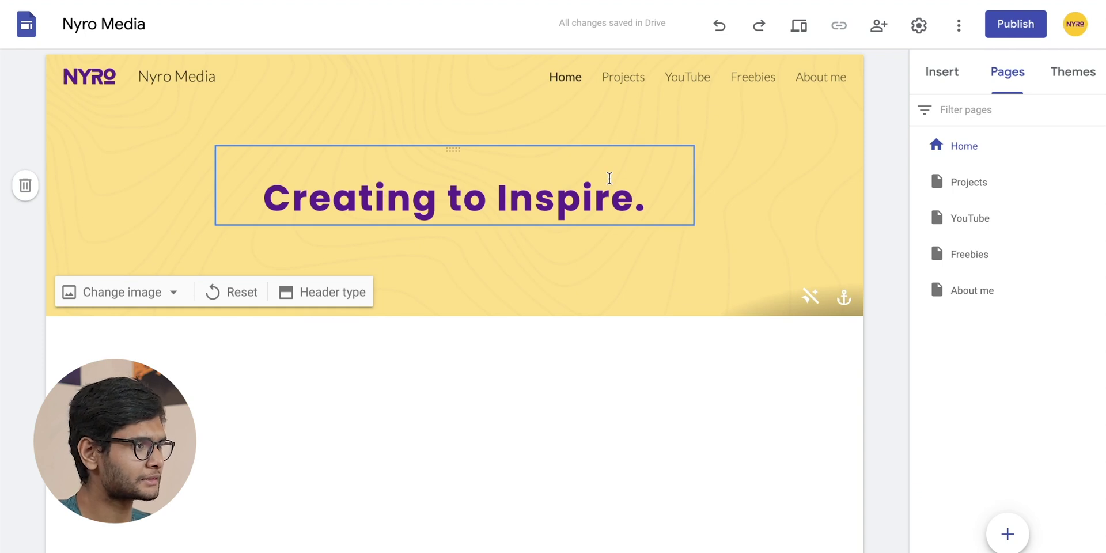
- Widen the "Creating to Inspire." title box on both sides of the Home header and check the page in preview
left_click(690, 180)
left_click_drag(694, 185, 817, 185)
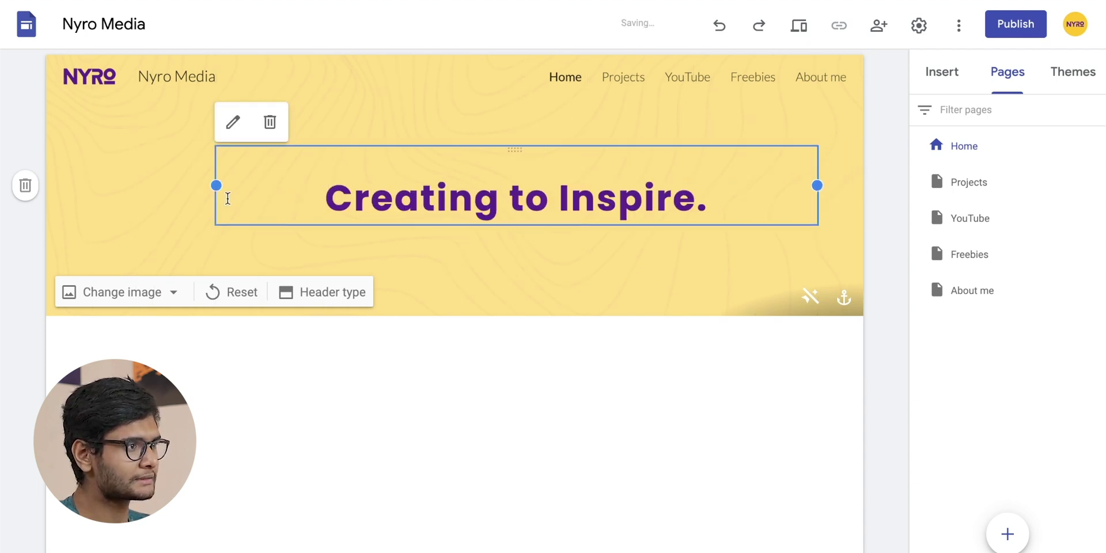
left_click_drag(217, 185, 88, 189)
left_click(806, 20)
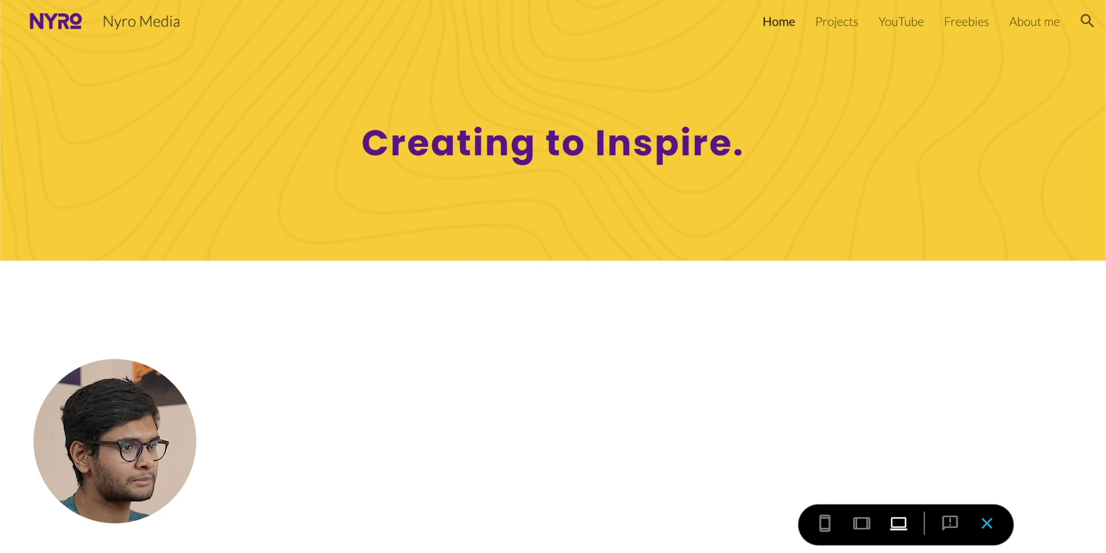
left_click(986, 526)
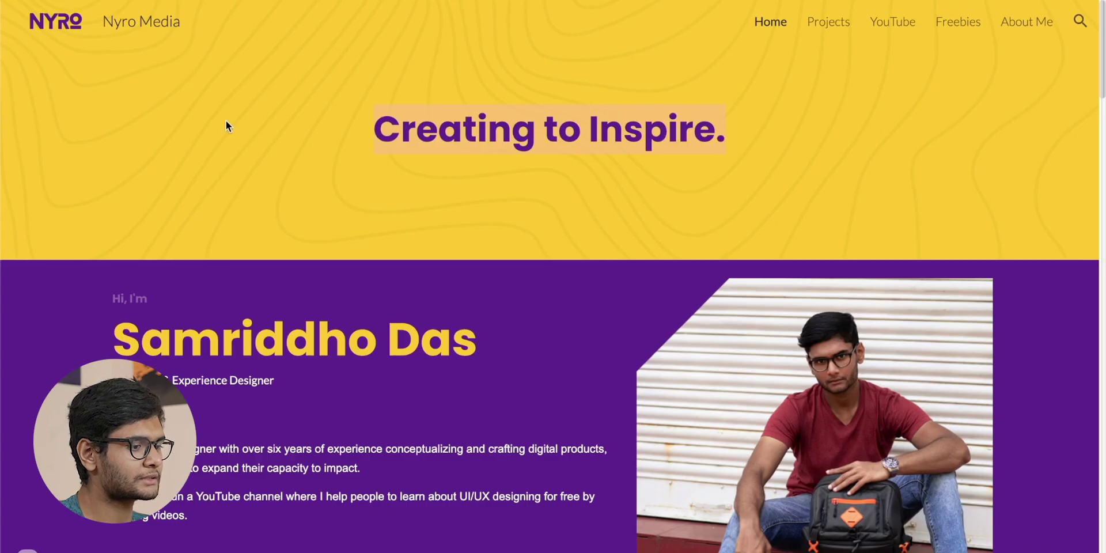
- Check the finished site's introduction section and insert a content block with one image beside text below the Home header
scroll(226, 120, "down", 3)
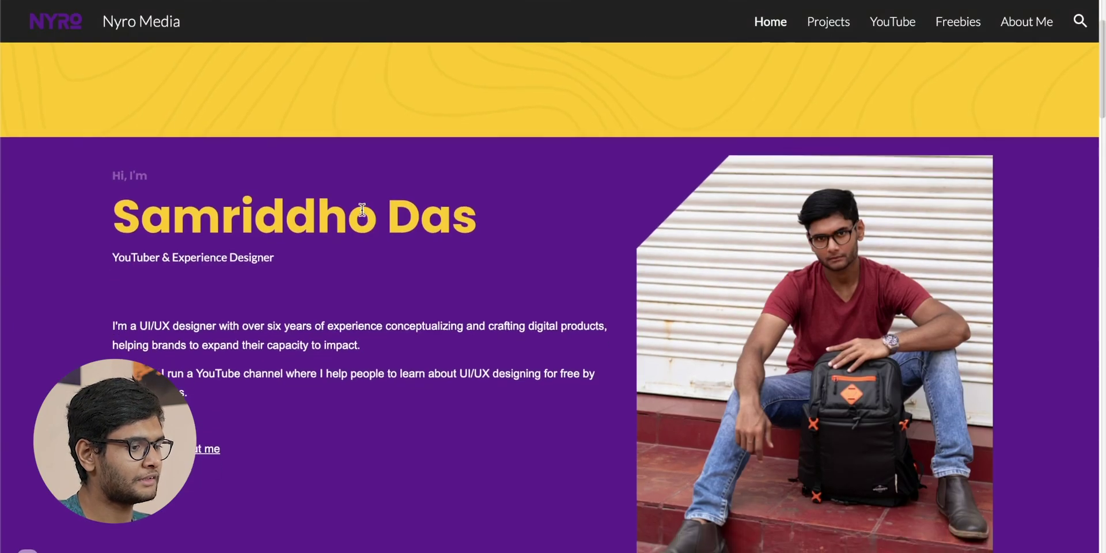
scroll(362, 210, "down", 1)
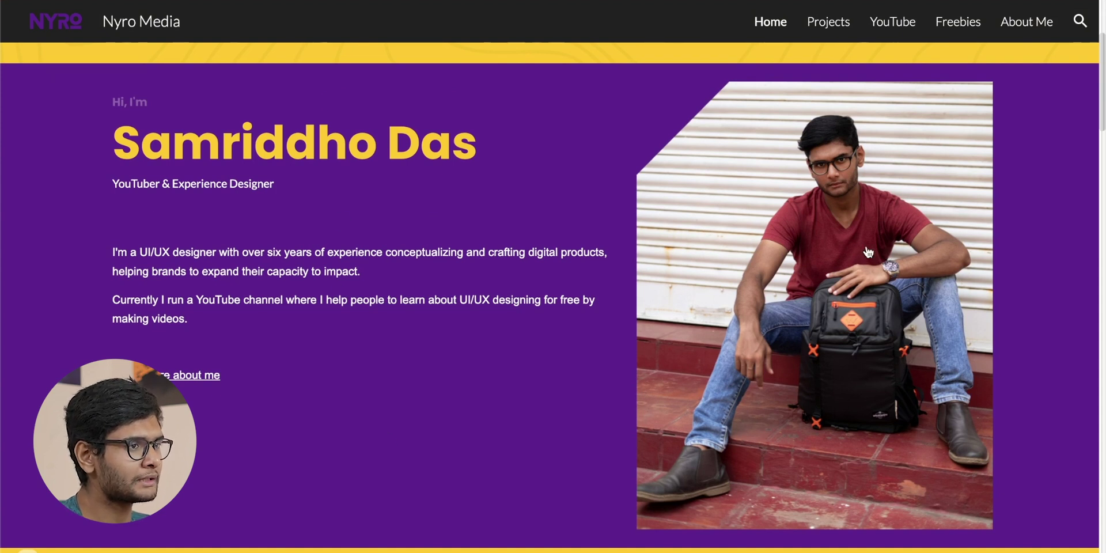
left_click_drag(773, 305, 823, 84)
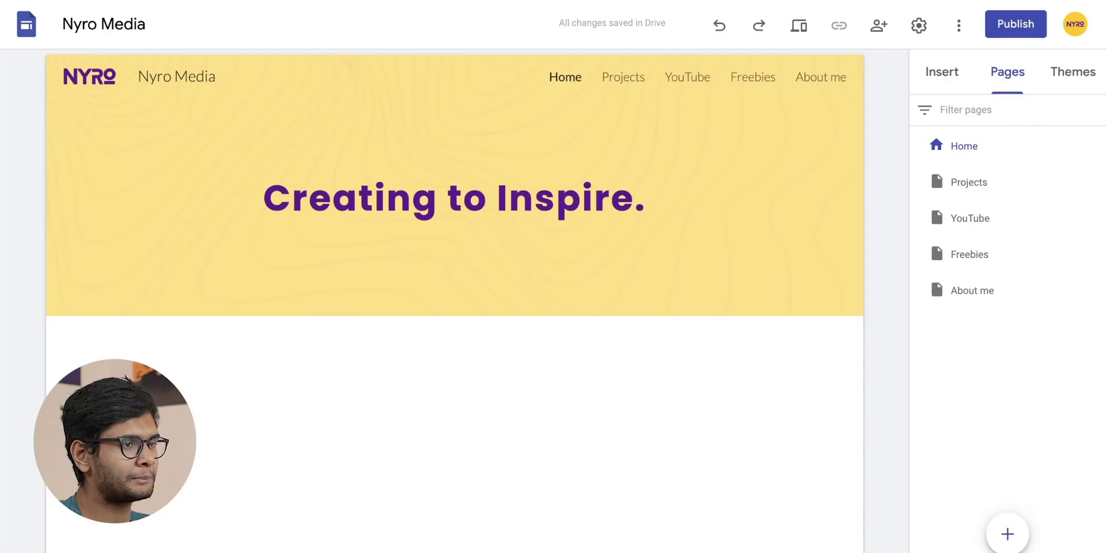
left_click(953, 69)
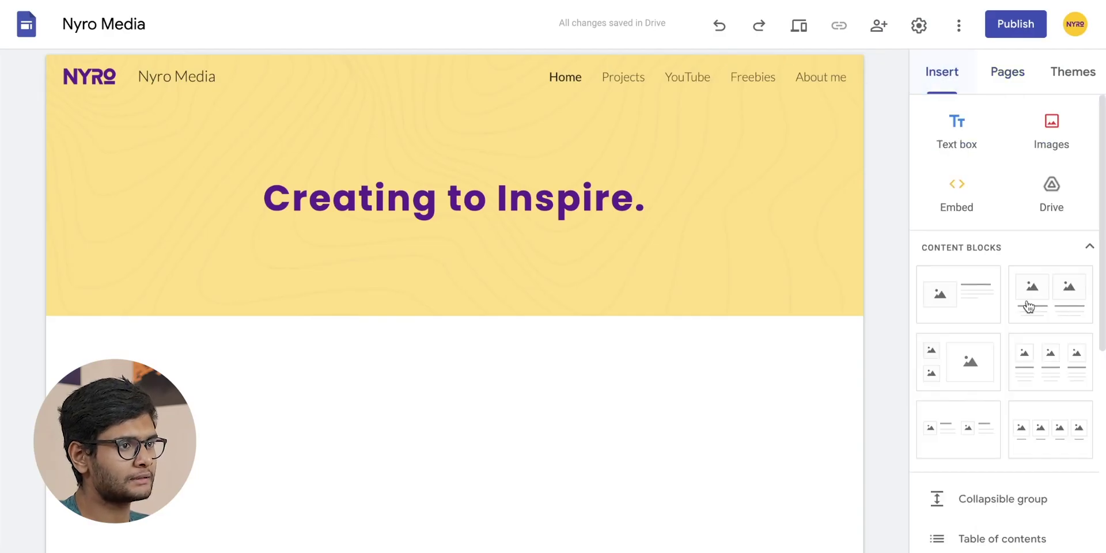
scroll(1027, 304, "down", 3)
left_click(972, 156)
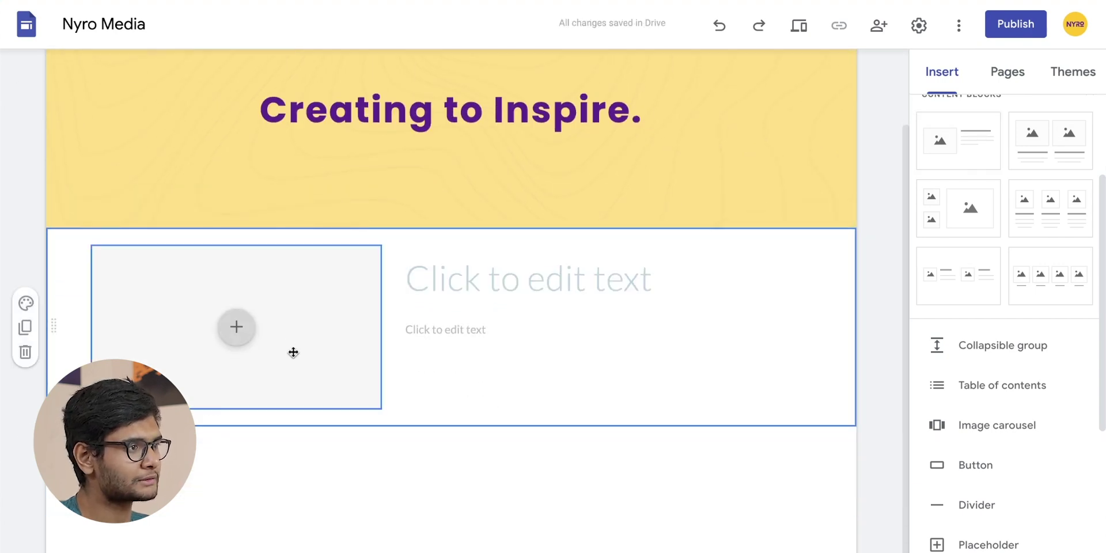
- Move the block's image placeholder to the right of its text and remove the small body text box
left_click_drag(283, 338, 800, 286)
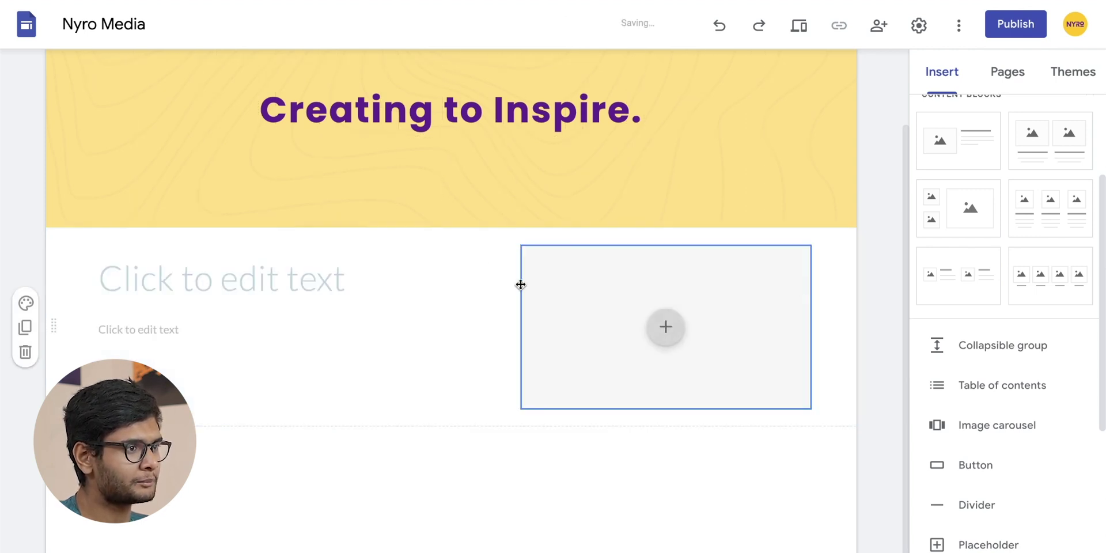
left_click(190, 329)
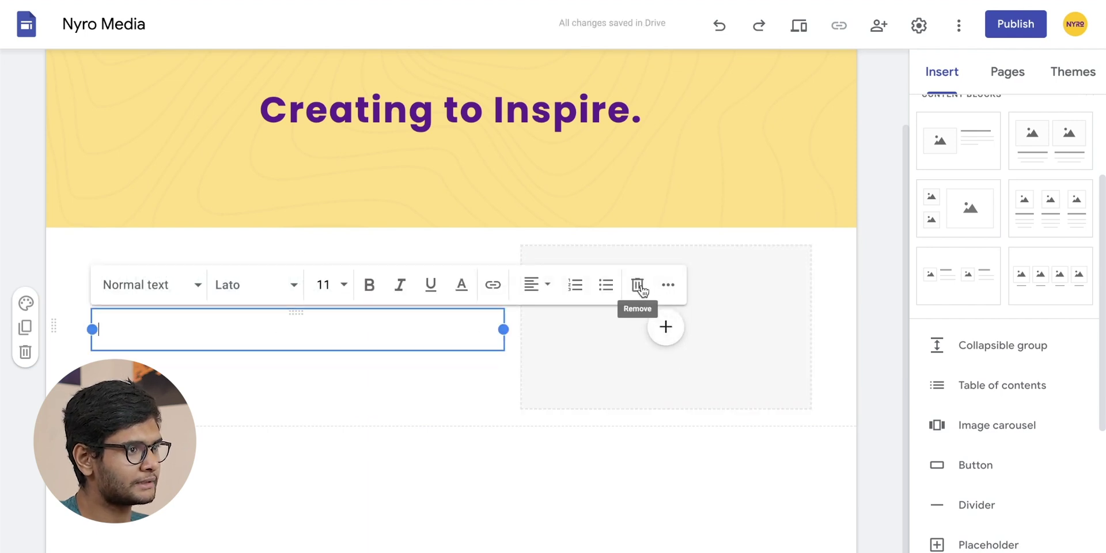
left_click(637, 285)
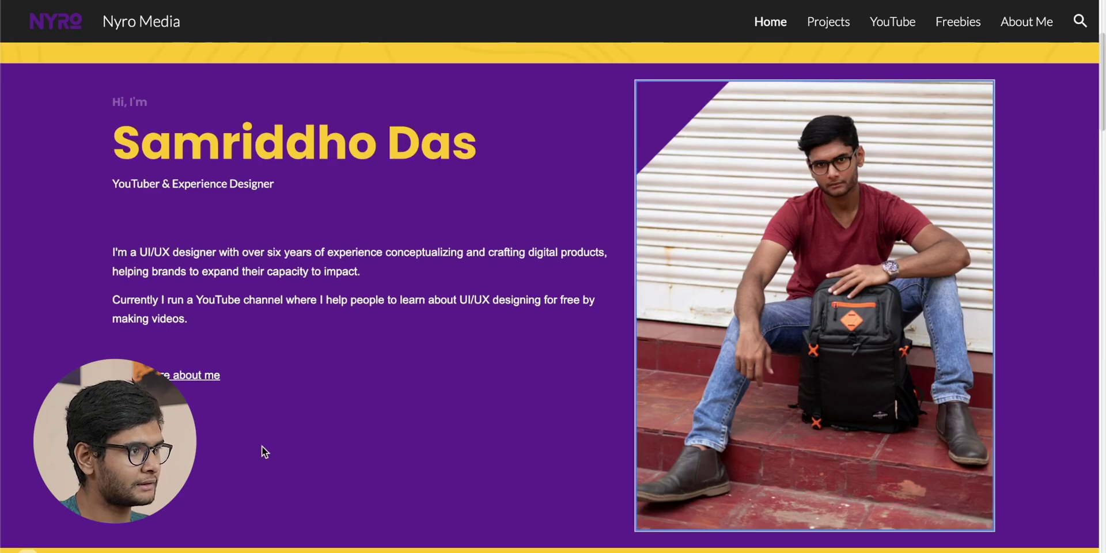
- Copy the formatted introduction text from the finished Nyro Media site and paste it into the Home page being built
left_click_drag(274, 396, 114, 104)
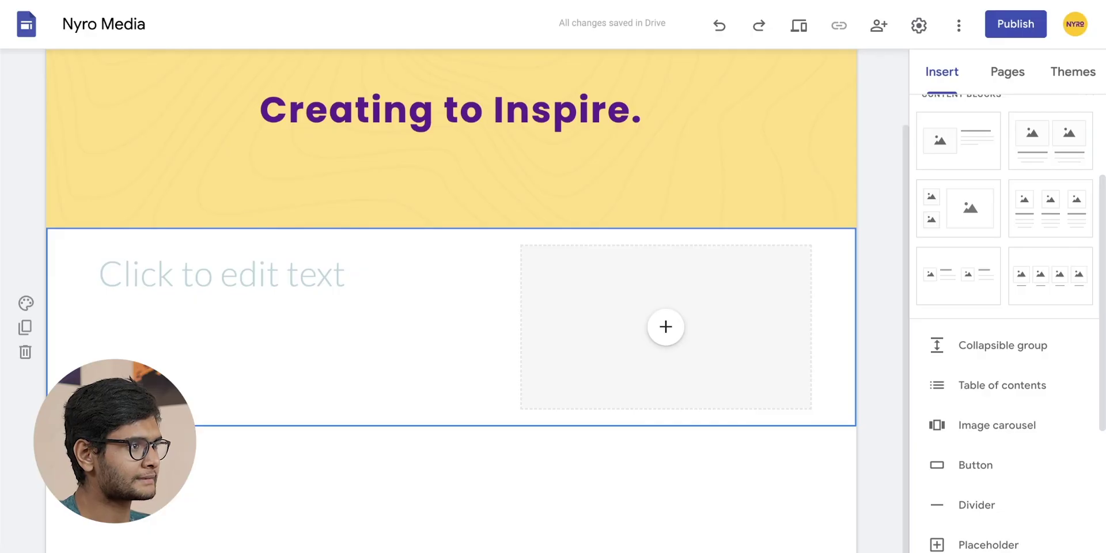
left_click(206, 297)
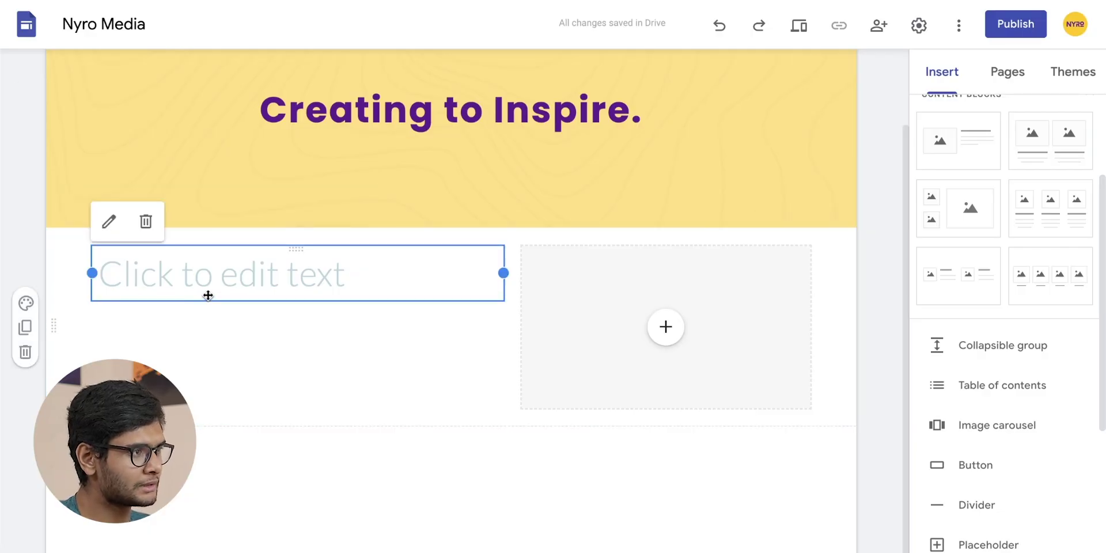
key("ctrl+v")
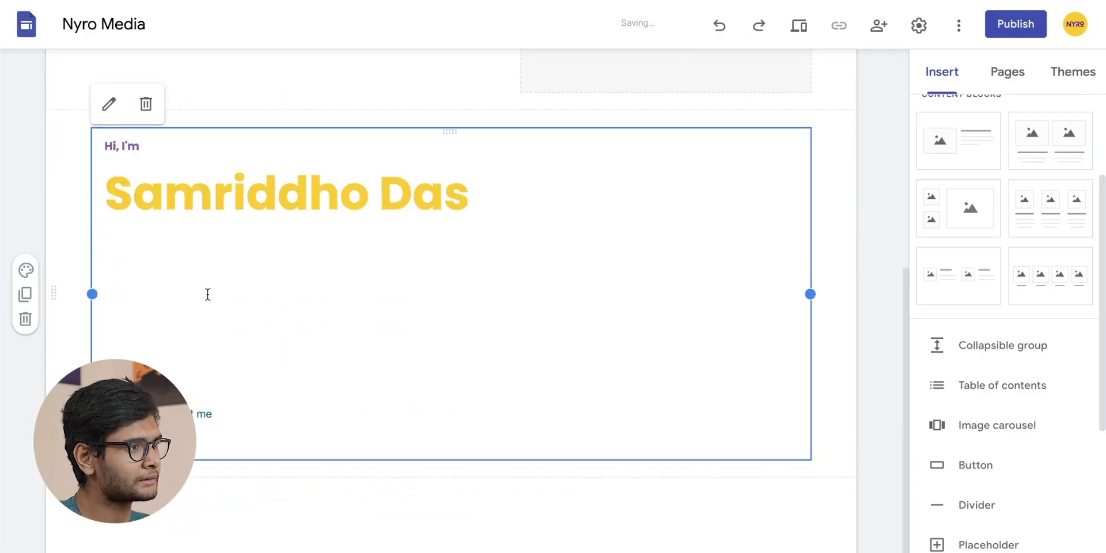
- Narrow the pasted introduction text box to the left column and place it beside the image placeholder below the Home header
left_click_drag(810, 294, 535, 285)
scroll(553, 363, "up", 6)
left_click(308, 321)
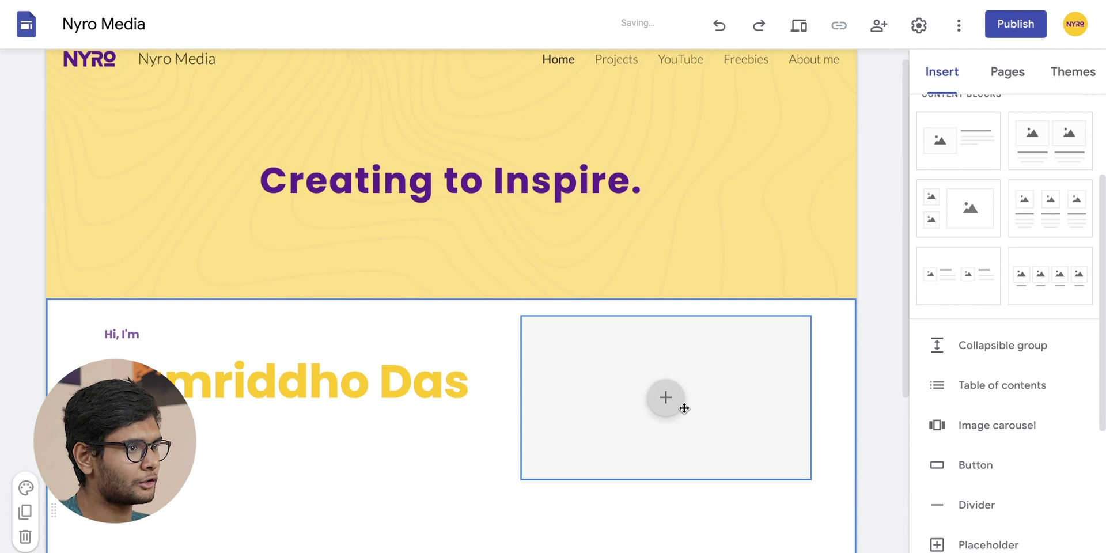
- Upload the seated portrait photo into the introduction section's image placeholder and uncrop it to its full height
left_click(679, 405)
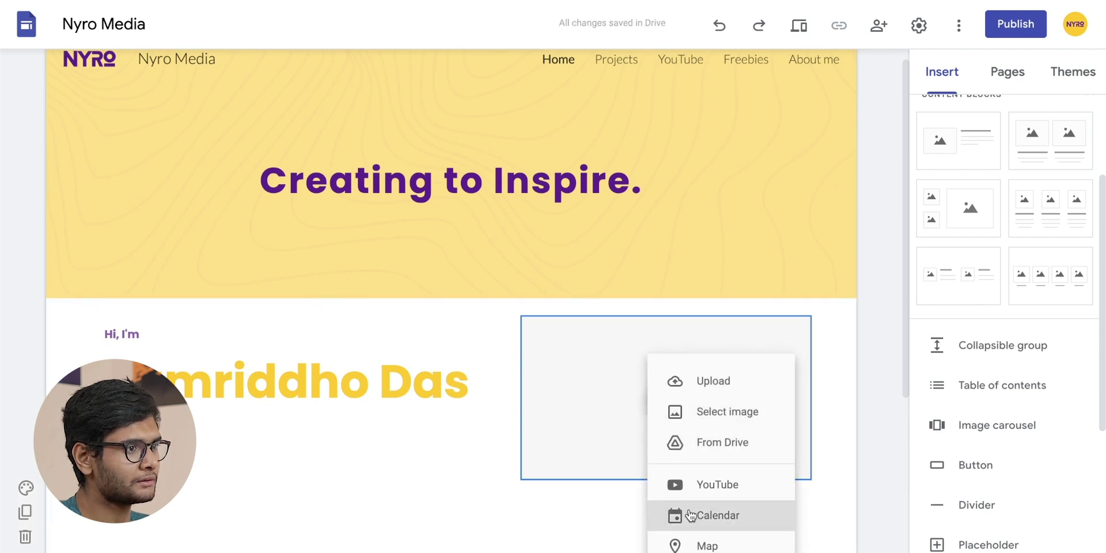
left_click(734, 392)
left_click(300, 220)
double_click(416, 159)
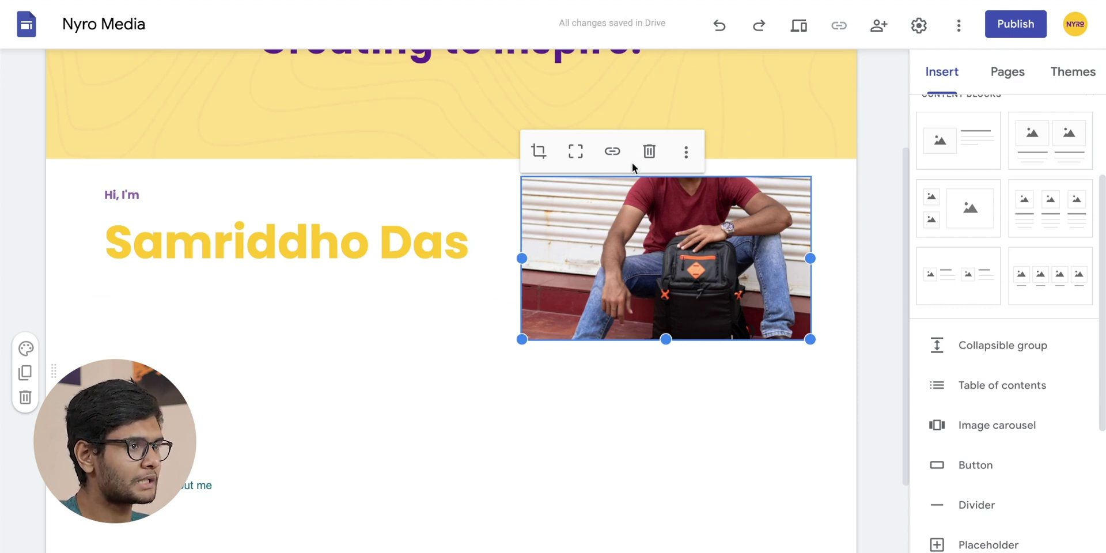
left_click(576, 151)
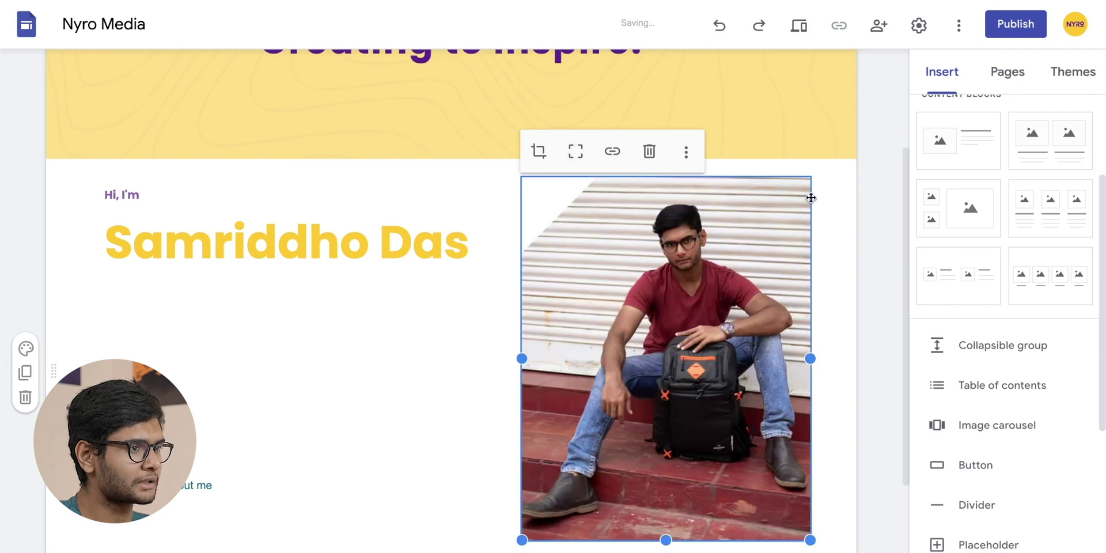
left_click(859, 202)
scroll(256, 346, "down", 3)
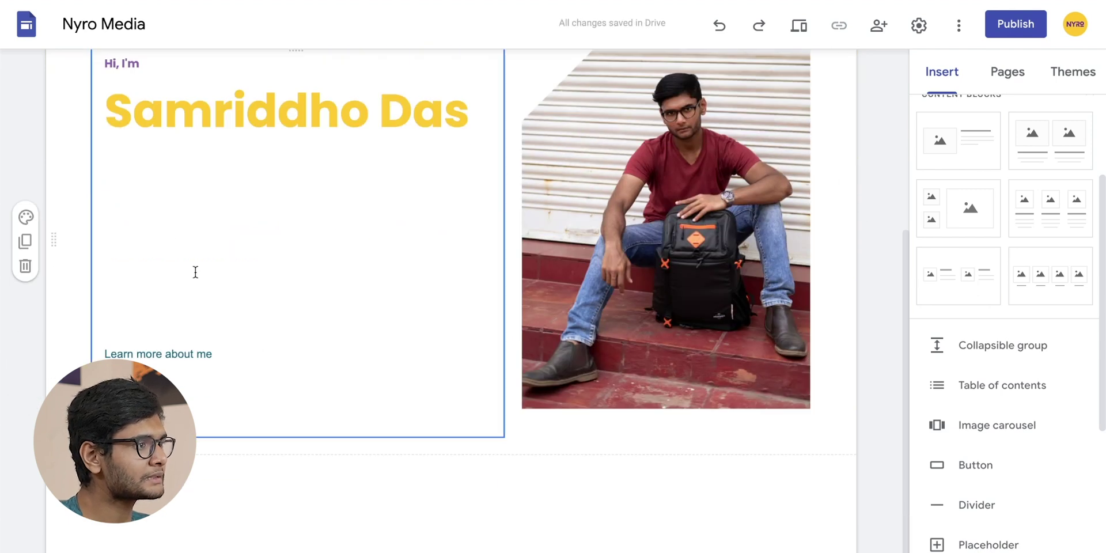
- Check the white introduction text against the white background and set the section color to Style 3
left_click_drag(148, 169, 251, 308)
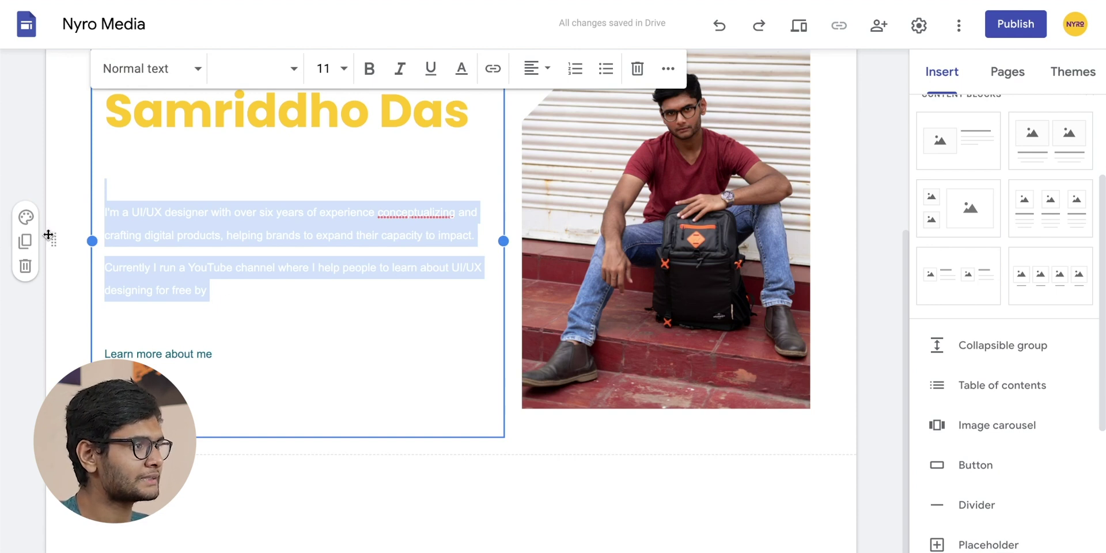
left_click(26, 217)
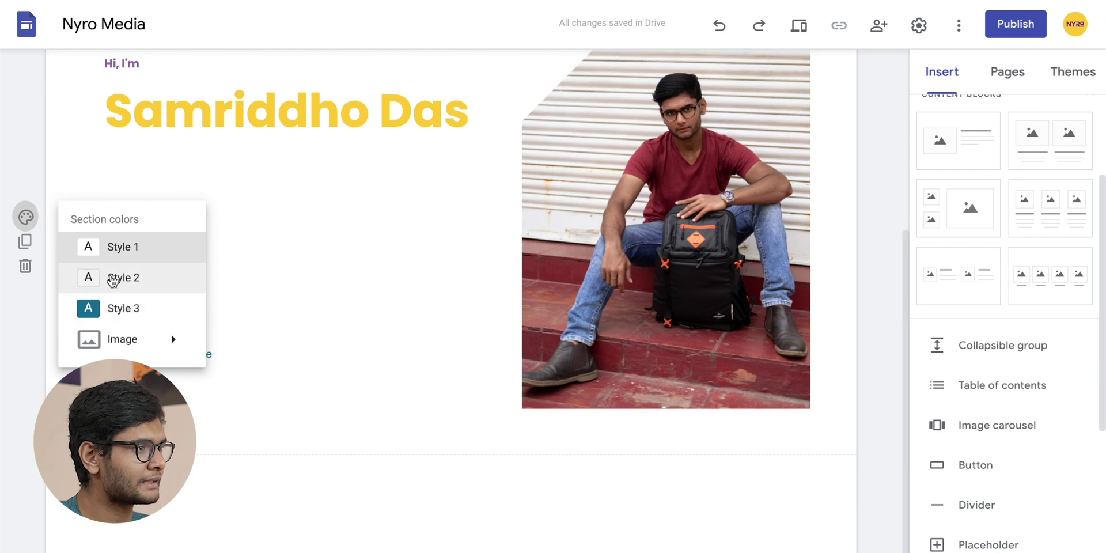
left_click(119, 258)
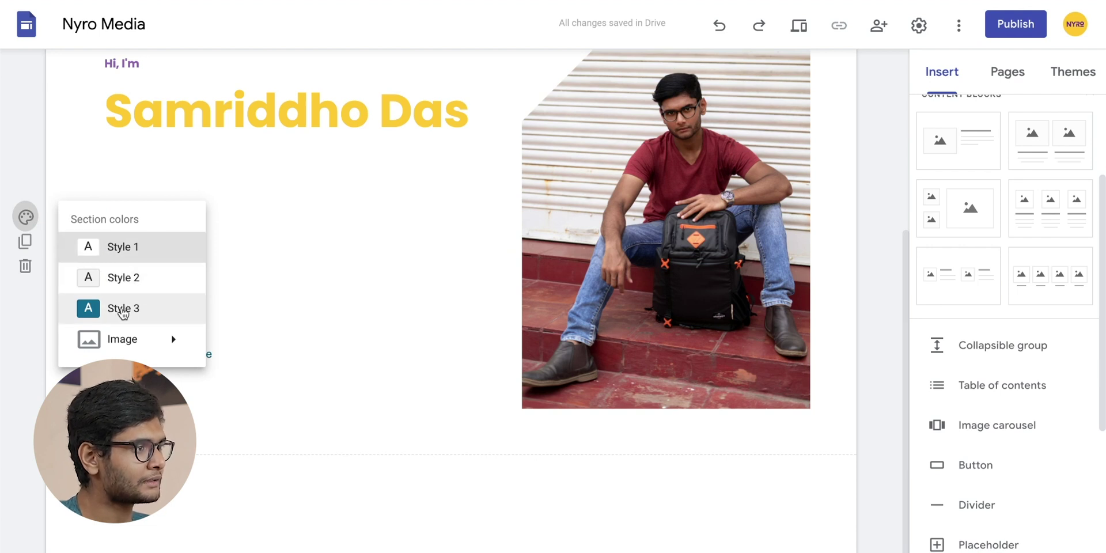
mouse_move(117, 349)
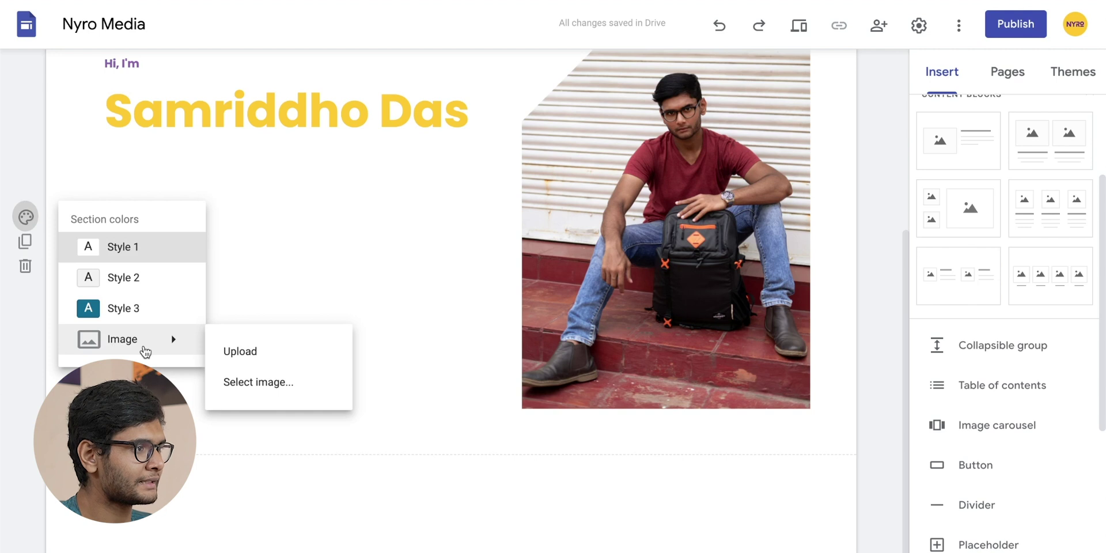
left_click(136, 313)
scroll(341, 388, "up", 1)
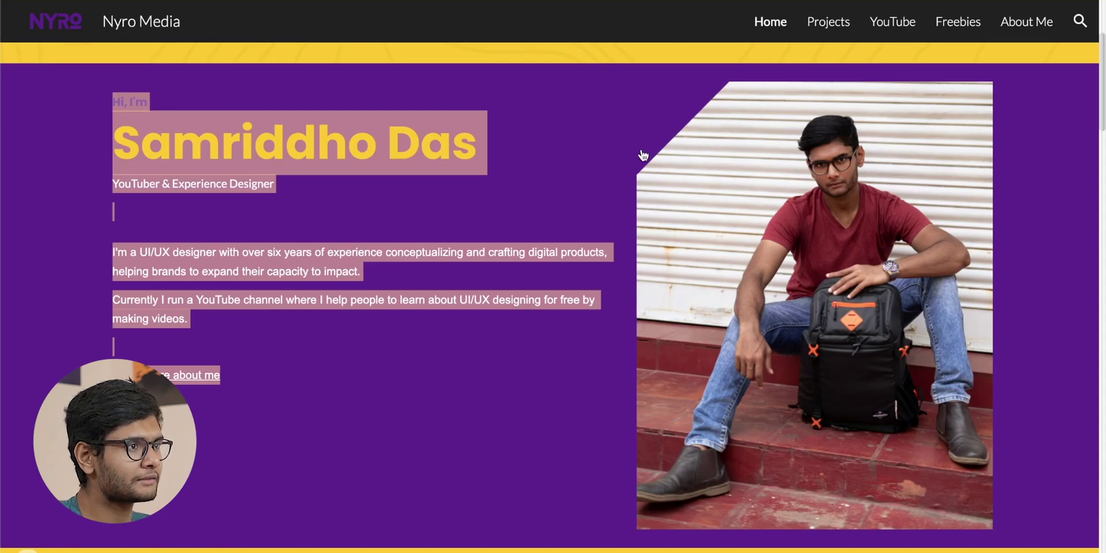
- Sample the purple section background from the finished Nyro Media site and set the Simple theme's custom color to 5C2290
left_click(602, 130)
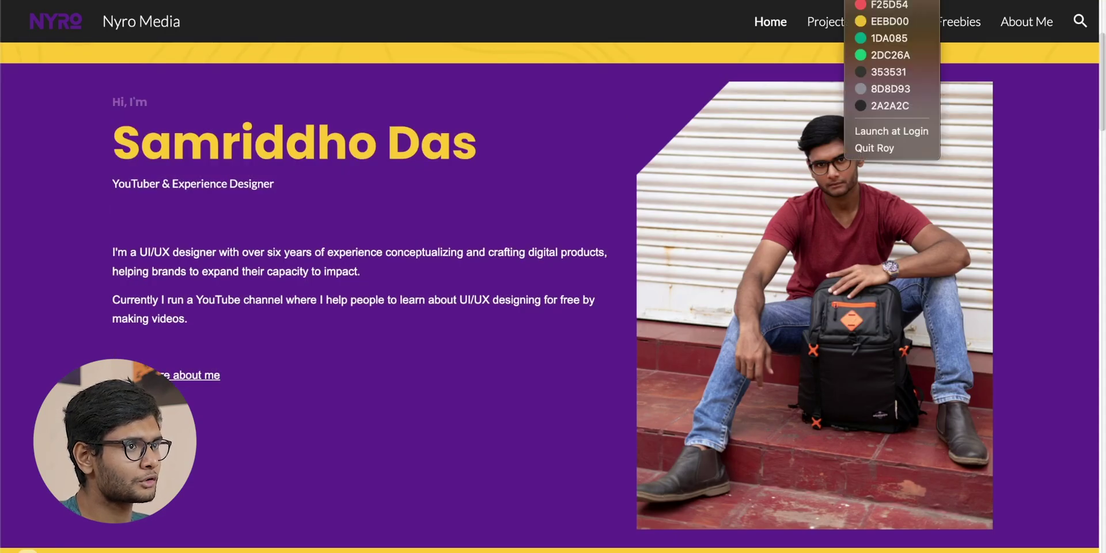
left_click(523, 407)
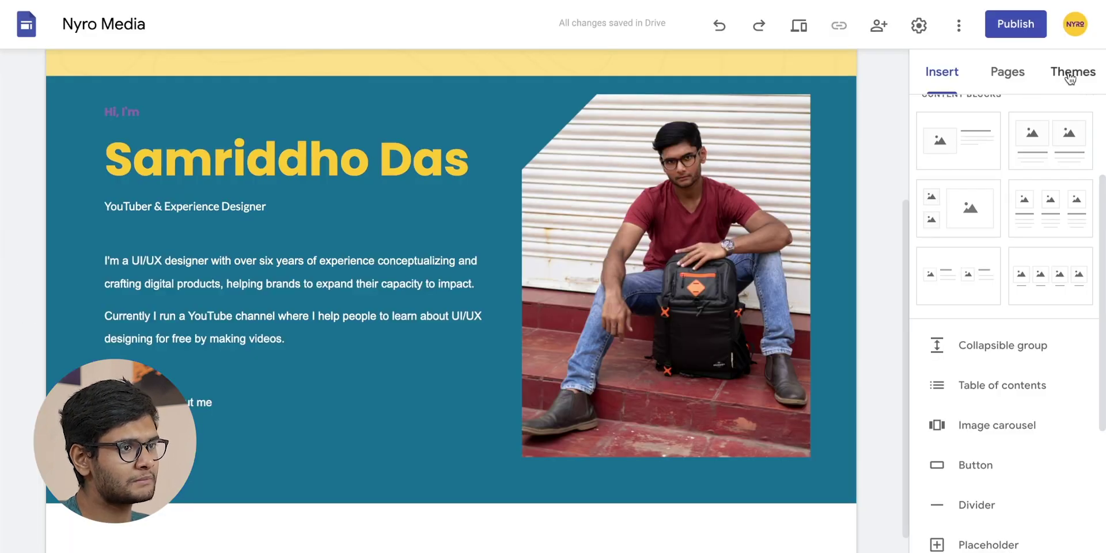
left_click(1070, 78)
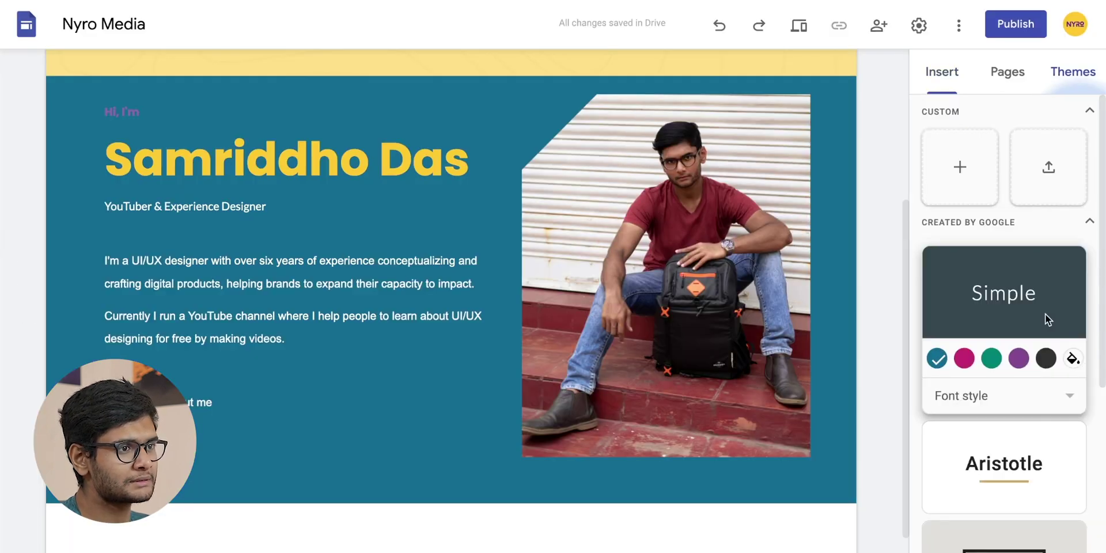
left_click(1072, 358)
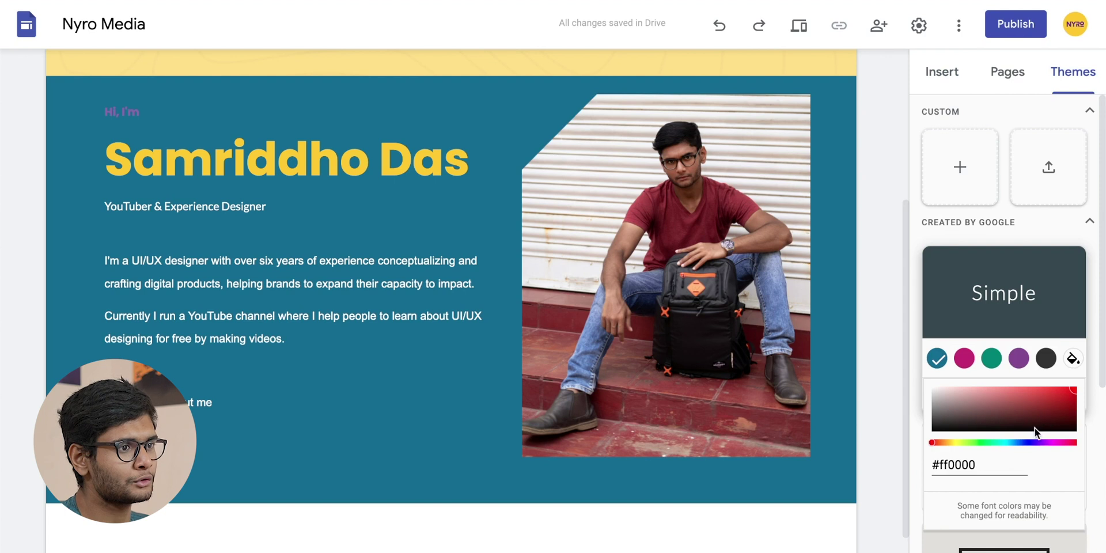
left_click_drag(979, 464, 926, 465)
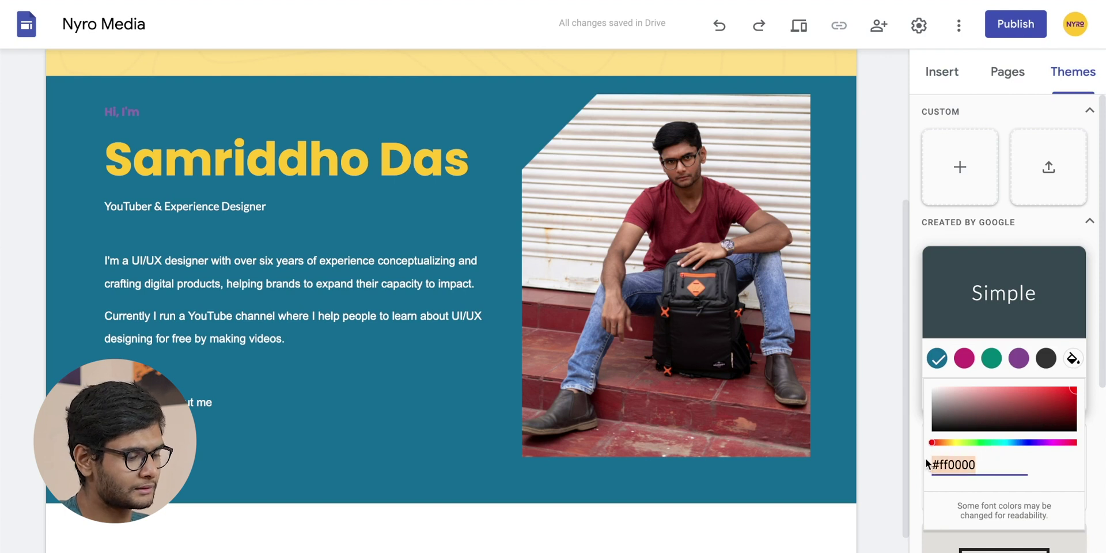
type("5C2290")
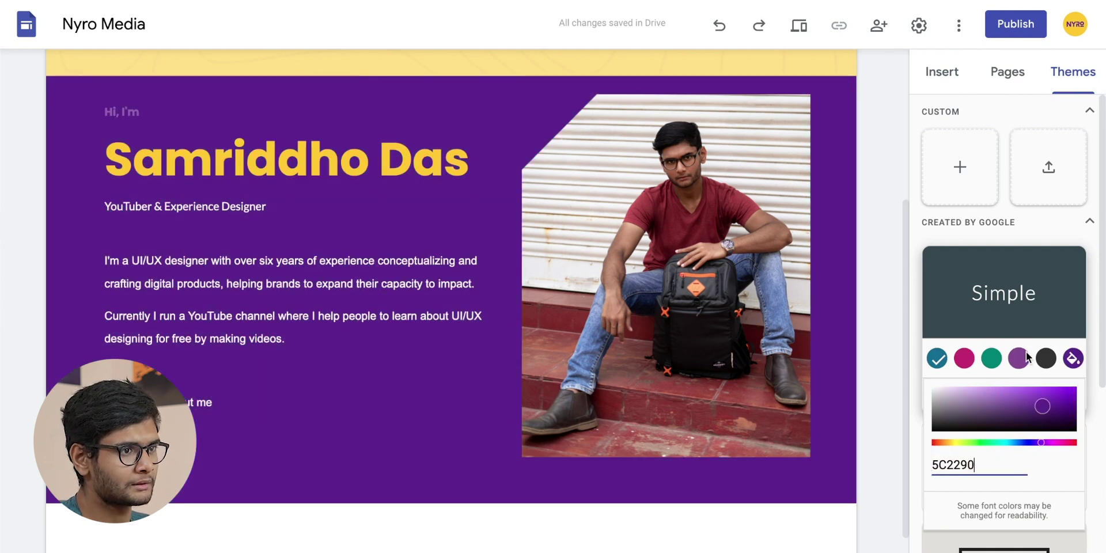
left_click(899, 285)
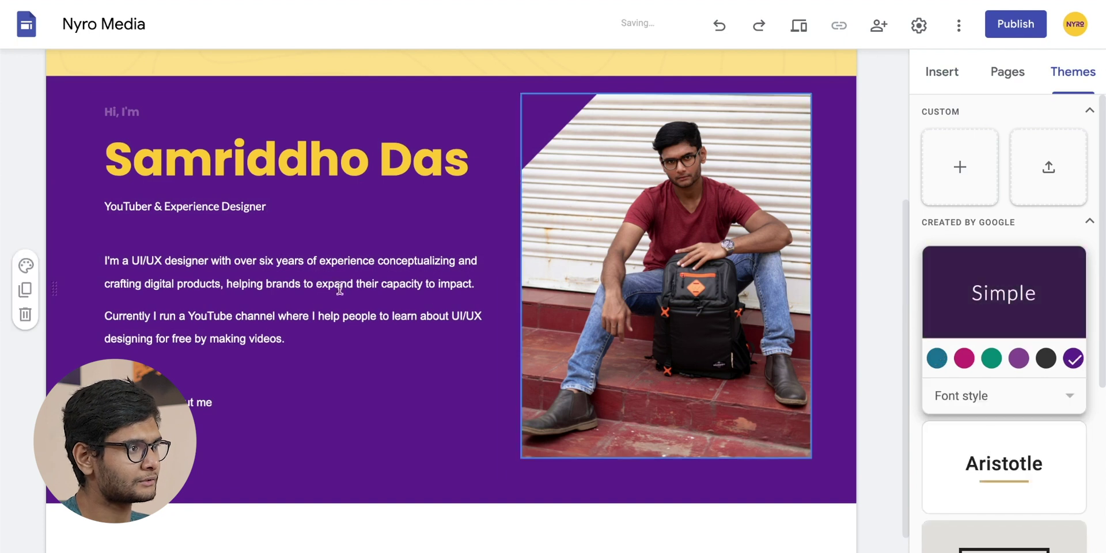
left_click(26, 266)
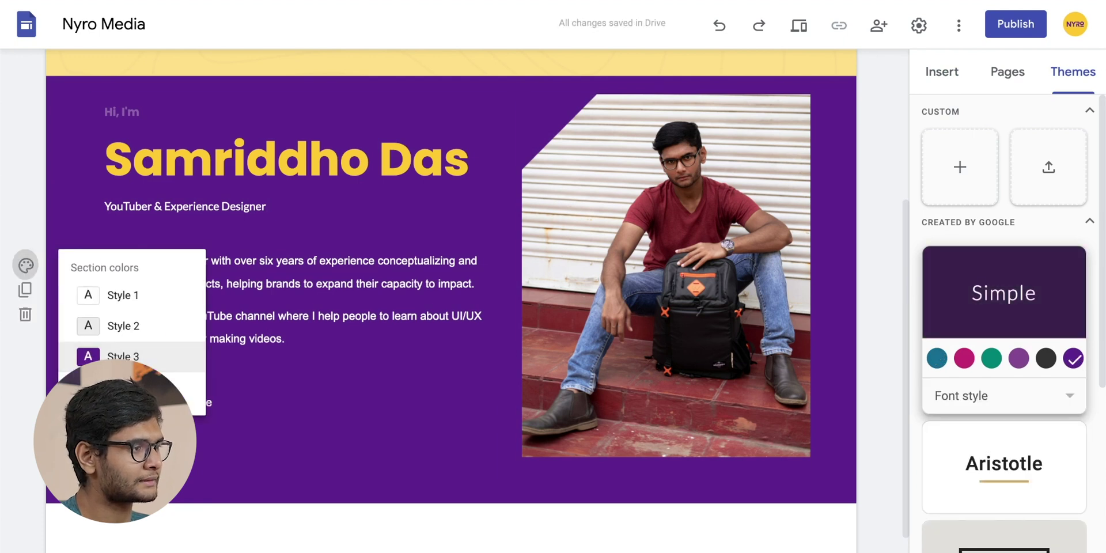
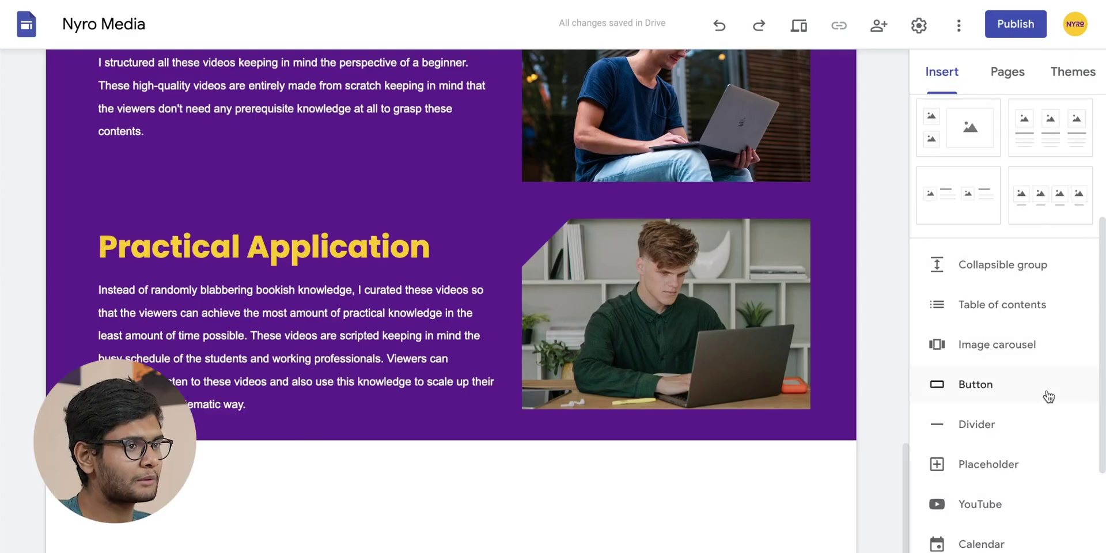
left_click(1047, 395)
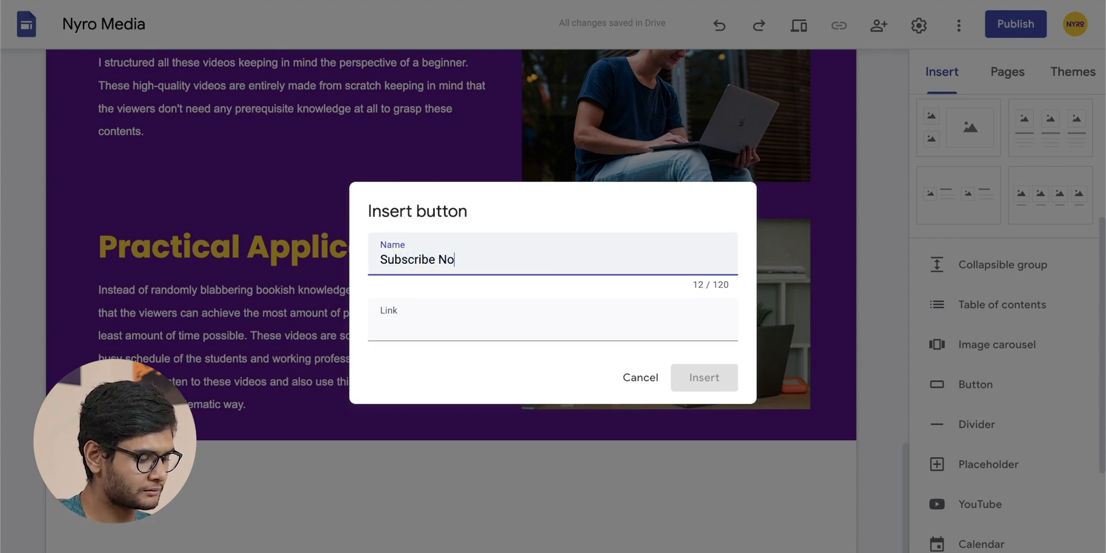
left_click(499, 323)
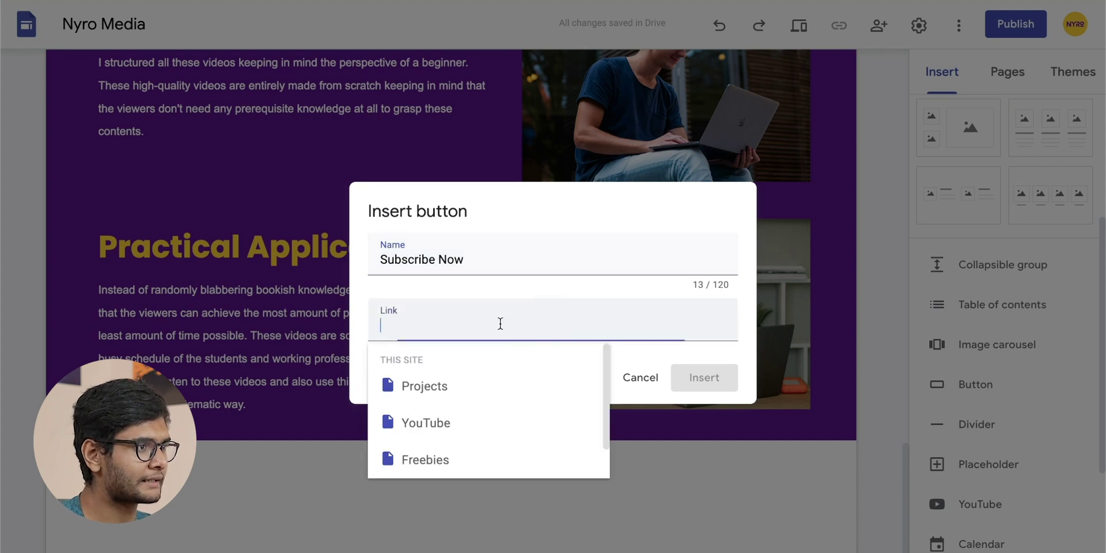
key("super+Tab")
key("Escape")
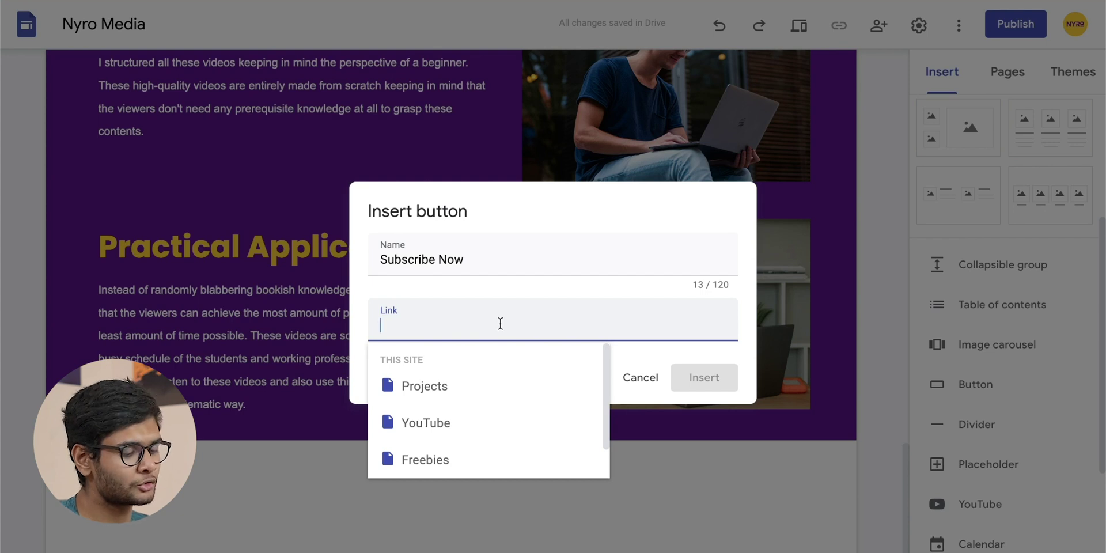
key("super+Tab")
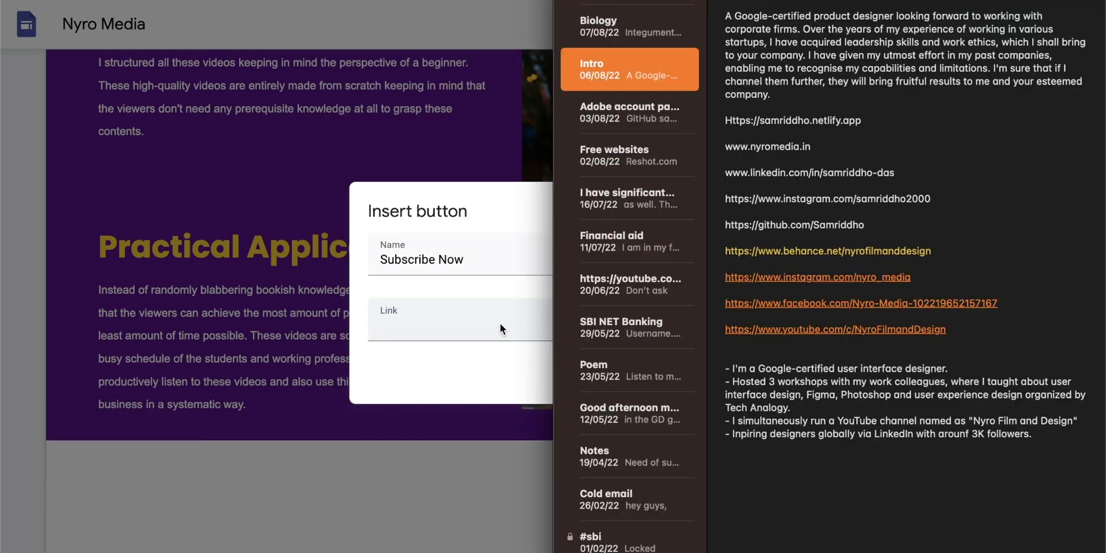
triple_click(717, 327)
key("super+c")
key("super+Tab")
key("super+v")
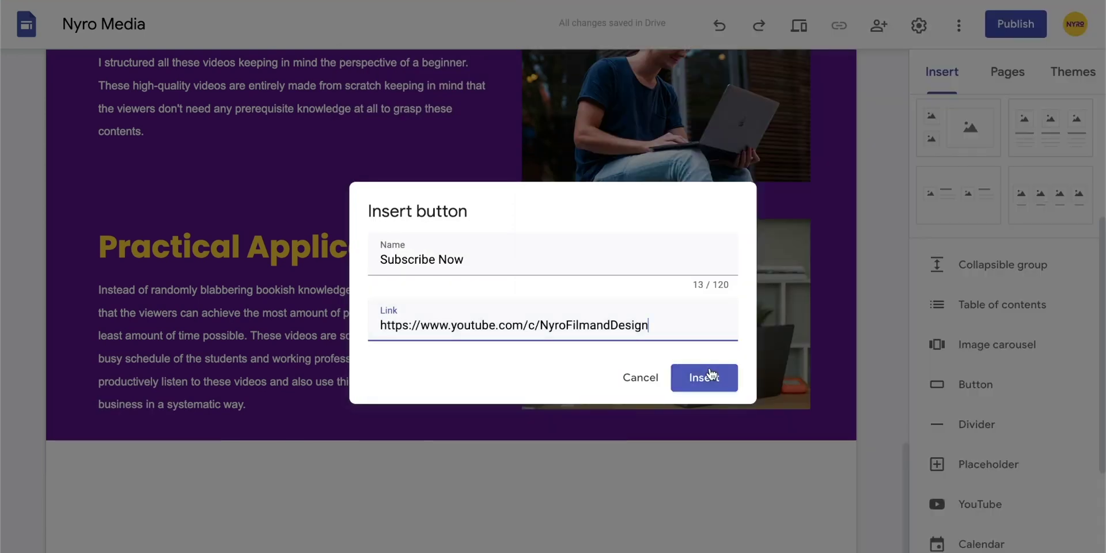
left_click(709, 378)
- Center the Subscribe Now button in its section and apply the purple section color to that section
left_click_drag(151, 392, 463, 377)
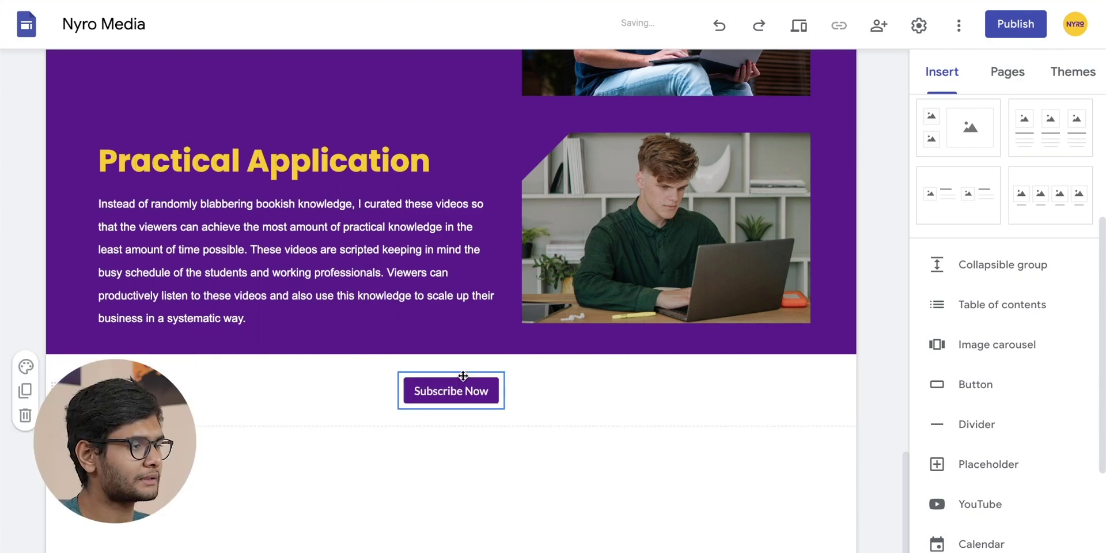
left_click(37, 372)
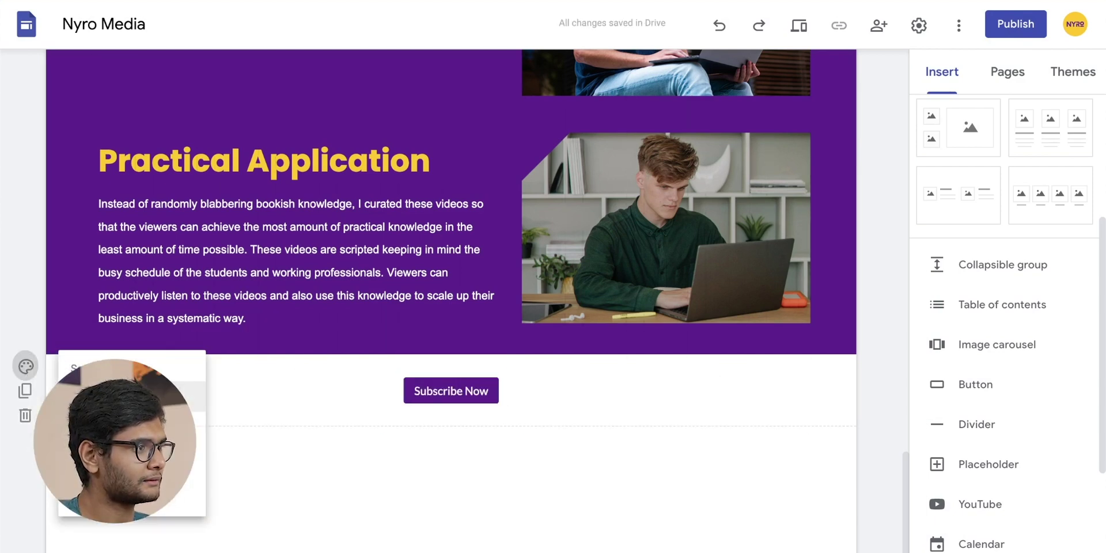
left_click(199, 385)
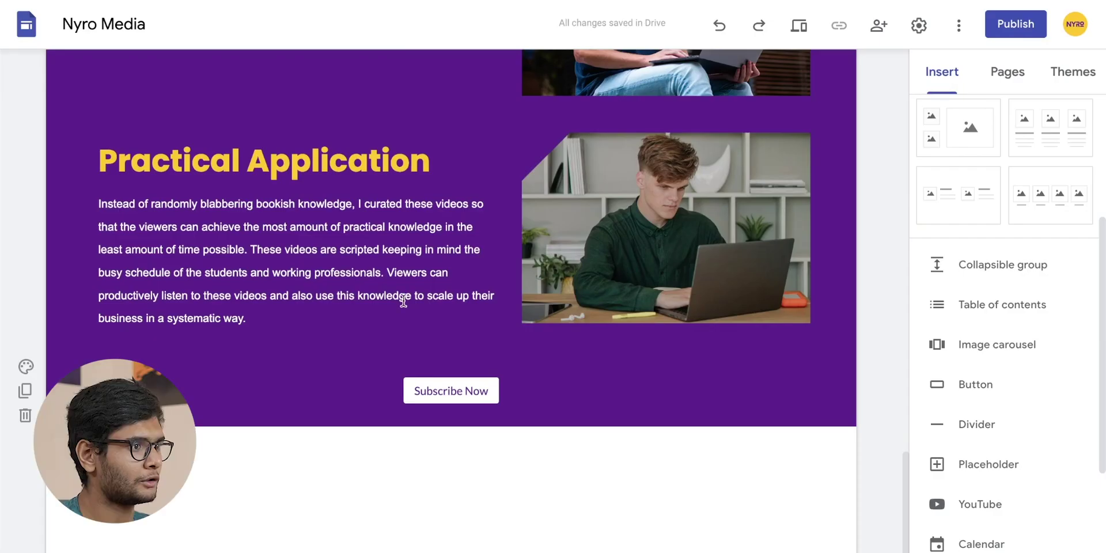
- Try the Outlined and Text styles on the Subscribe Now button and set it back to Filled
left_click(449, 391)
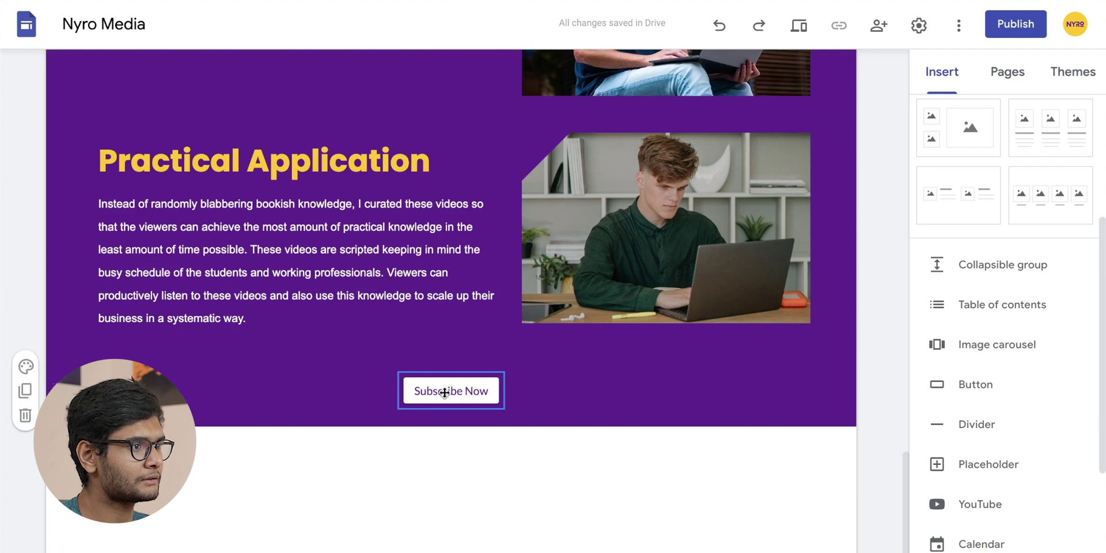
left_click(423, 350)
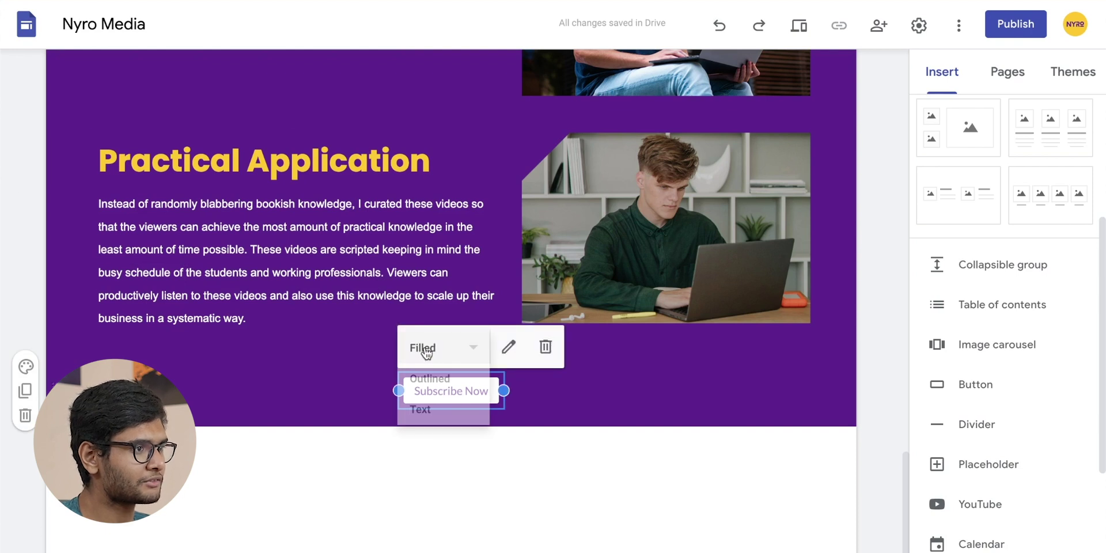
left_click(435, 385)
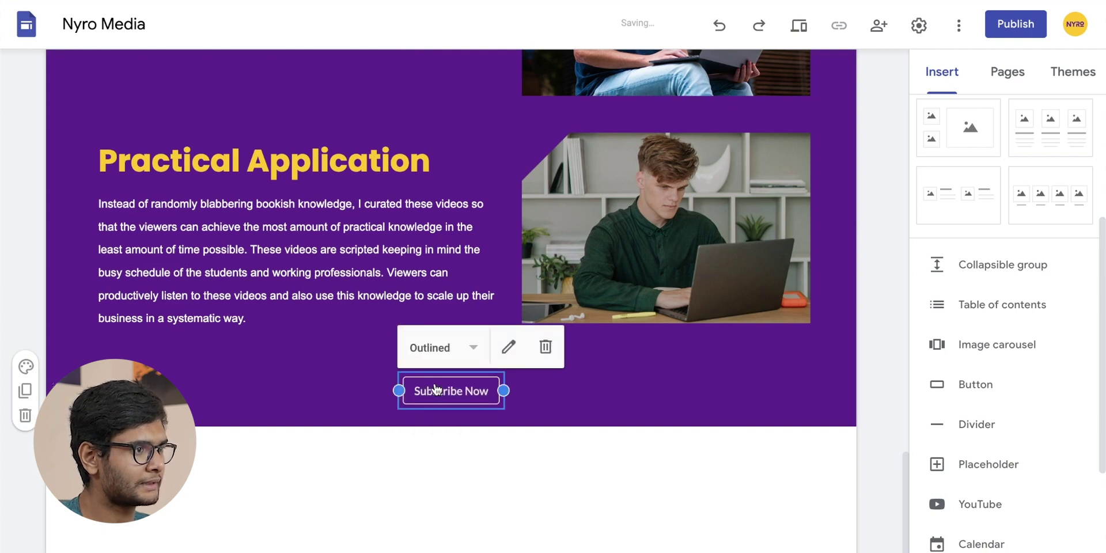
left_click(458, 359)
left_click(449, 410)
left_click(459, 361)
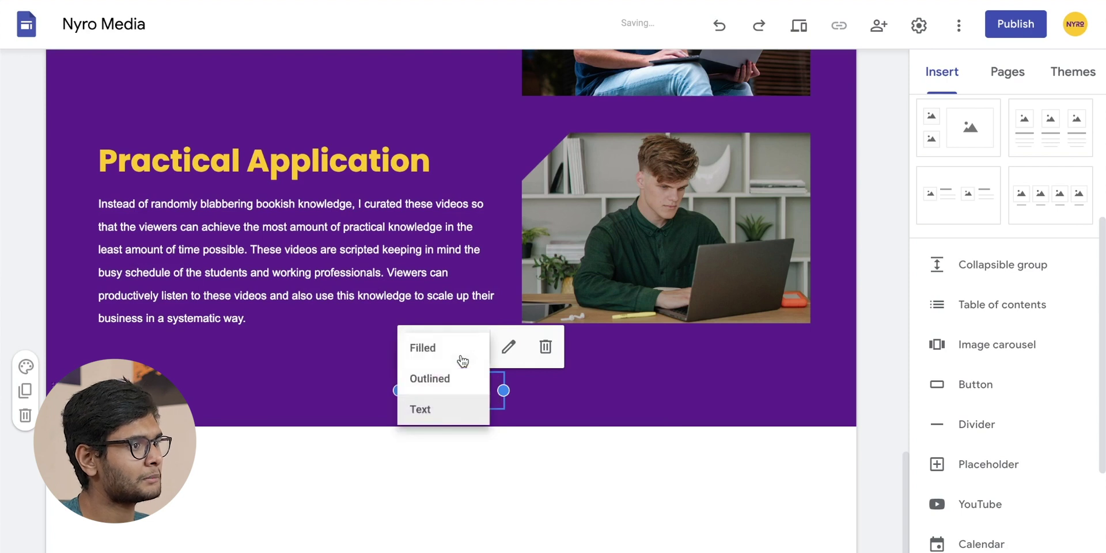
left_click(447, 360)
left_click(442, 451)
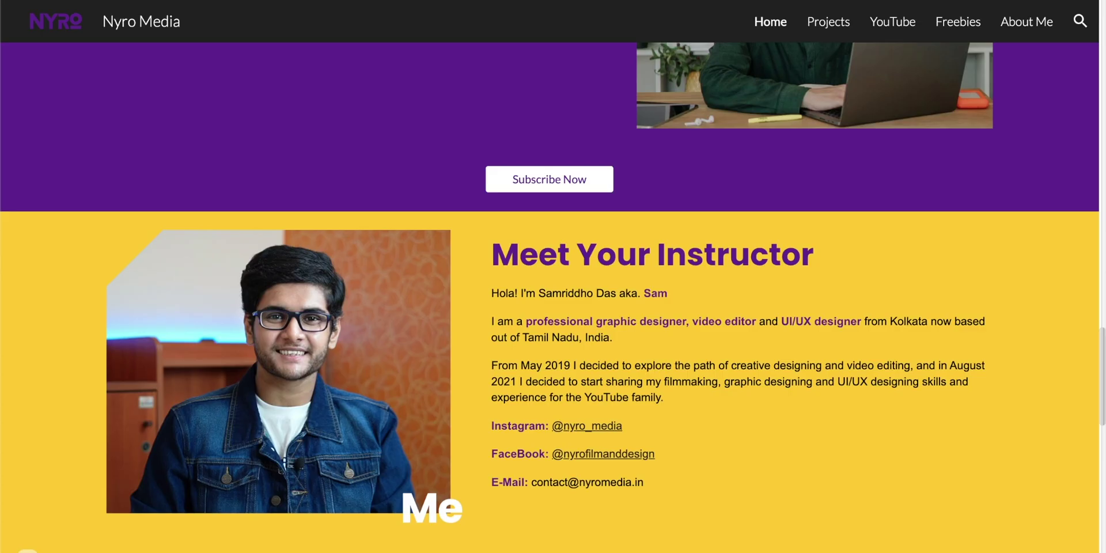
- Copy the Meet Your Instructor text from the finished site and paste it into the image-and-text block below the Subscribe Now button
scroll(720, 316, "down", 3)
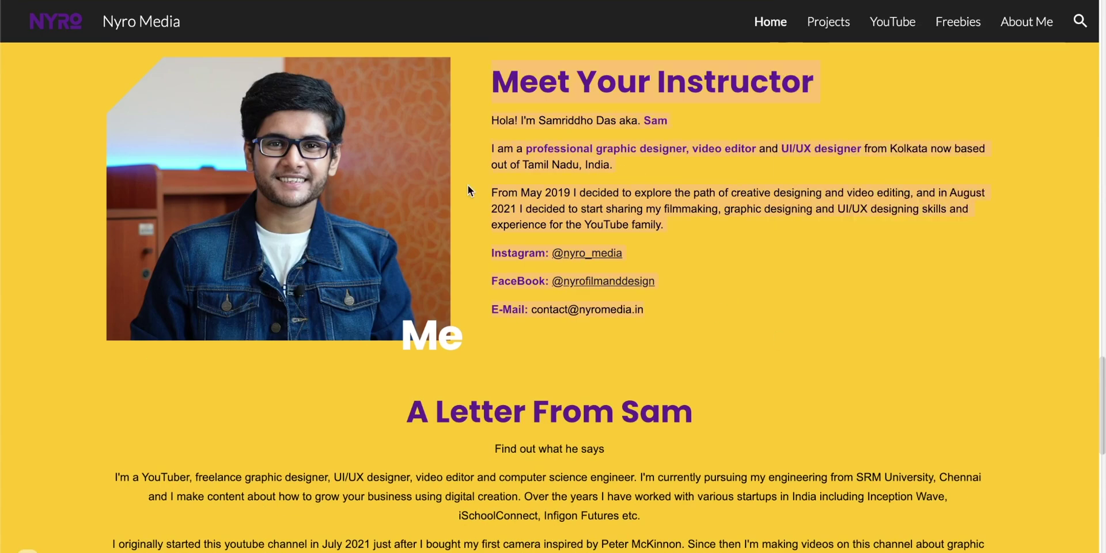
left_click_drag(663, 316, 497, 80)
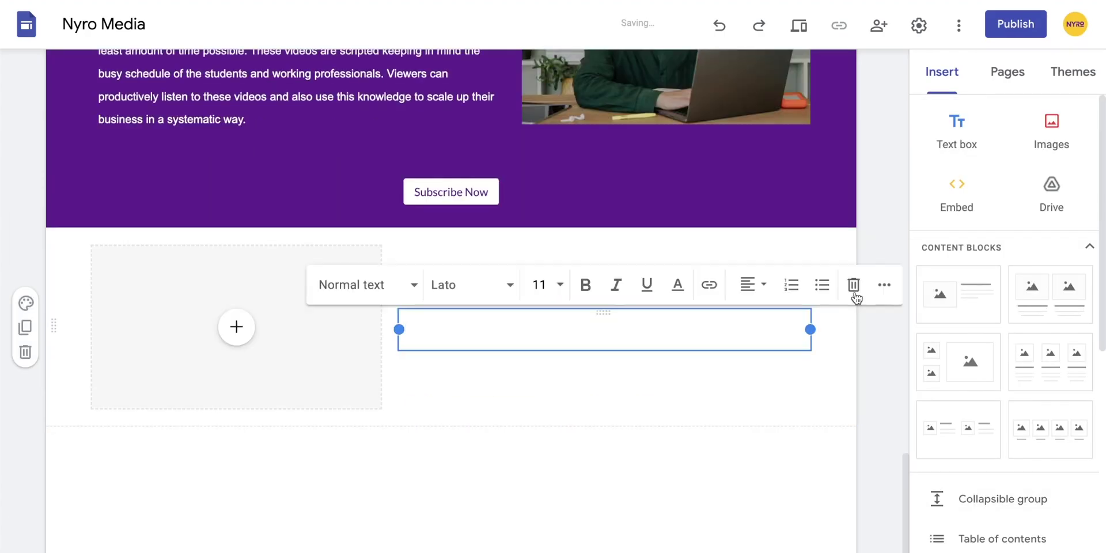
key("ctrl+v")
- Upload the instructor's photo into the image placeholder beside the Meet Your Instructor text
left_click(233, 325)
key("alt+Tab")
key("w")
key("alt+Tab")
left_click(276, 385)
double_click(430, 282)
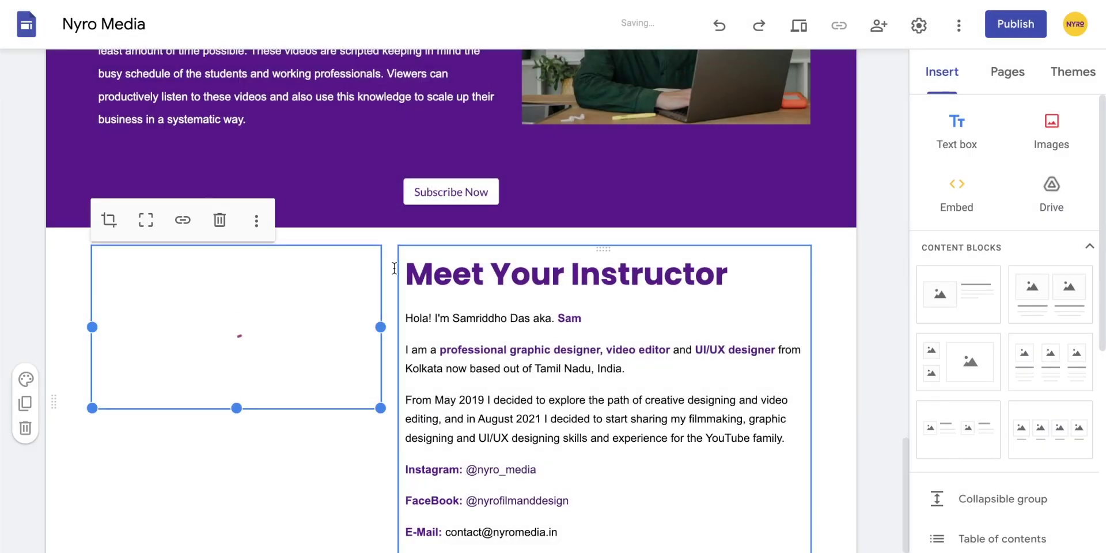
- Upload a yellow background image from the computer to the Meet Your Instructor section
scroll(35, 230, "down", 3)
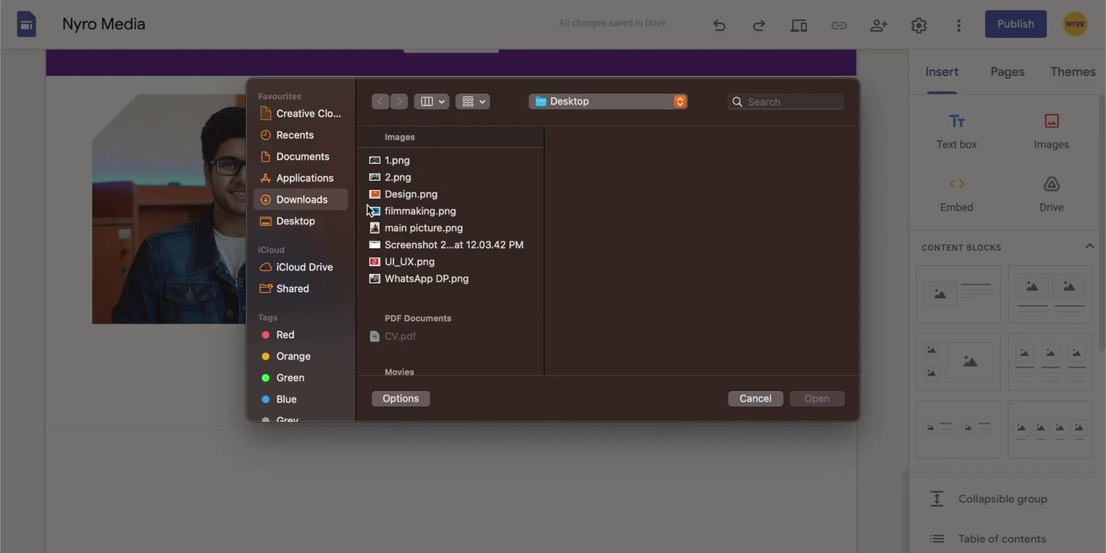
left_click(445, 139)
double_click(579, 241)
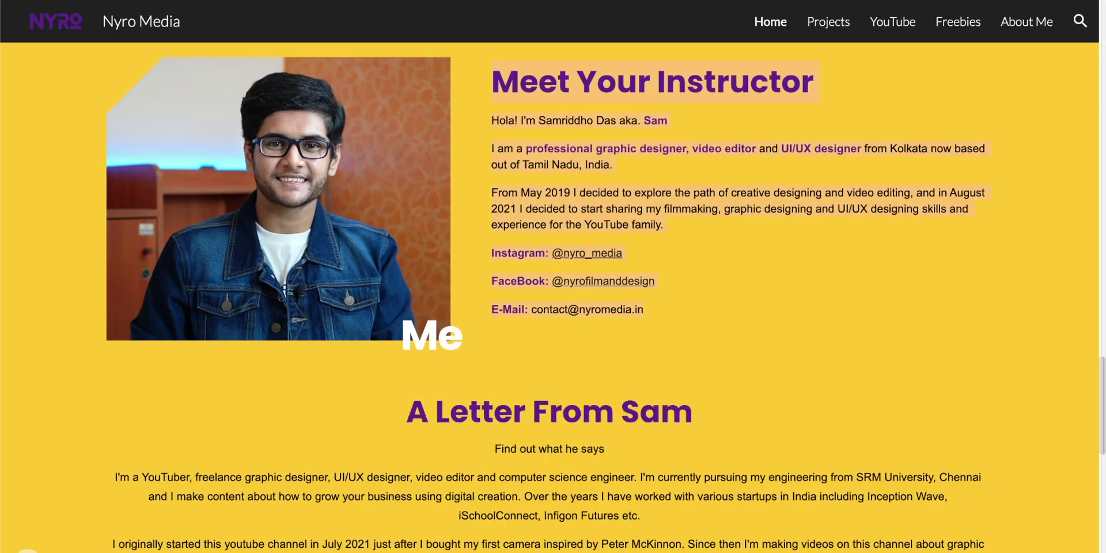
- Add the instructor's letter text from the finished site as a new section and give that section the yellow background image
scroll(752, 440, "down", 4)
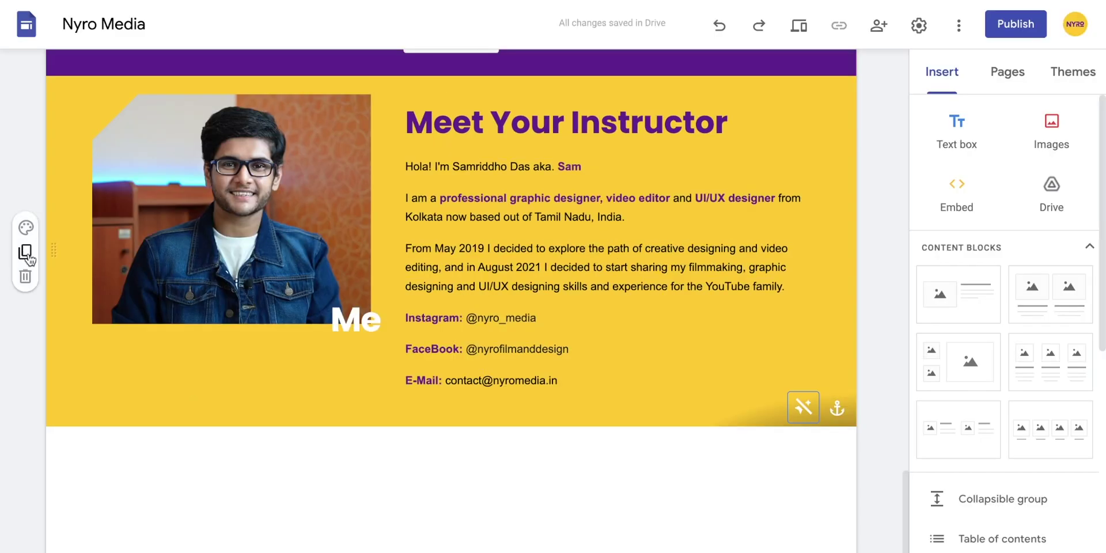
scroll(553, 288, "down", 5)
left_click(746, 397)
left_click(22, 188)
mouse_move(190, 314)
left_click(240, 326)
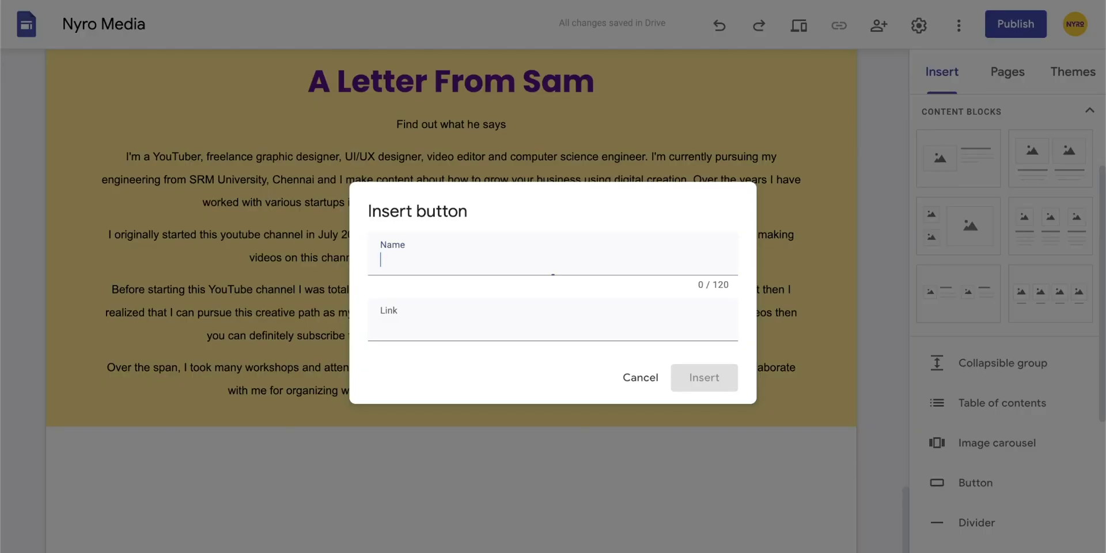
type("Get started")
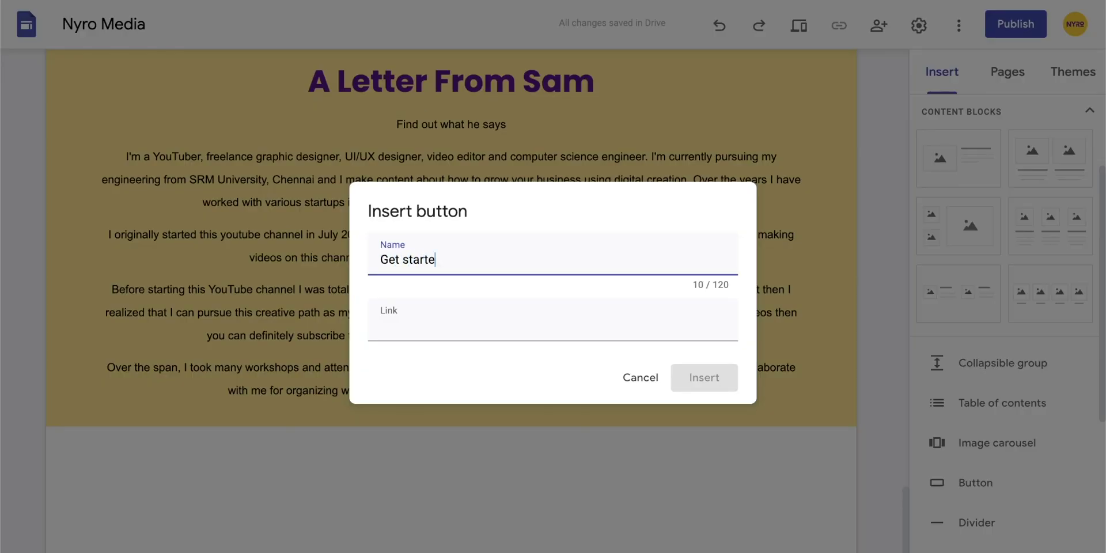
left_click(477, 337)
key("alt+Tab")
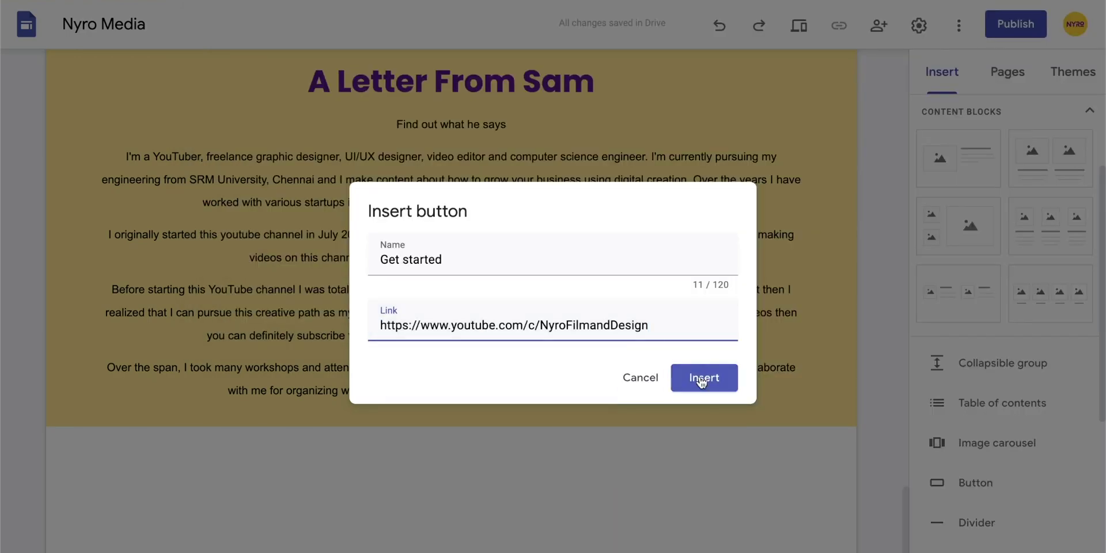
left_click(702, 378)
- Insert a View portfolio button with a copied link and center it side by side with the Get started button
left_click(975, 334)
type("Viwe portfolio")
key("alt+Left")
key("BackSpace")
key("BackSpace")
key("BackSpace")
type("ew")
key("alt+Tab")
key("ctrl+c")
key("alt+Tab")
left_click(459, 326)
key("ctrl+v")
left_click(716, 452)
left_click_drag(144, 391, 392, 391)
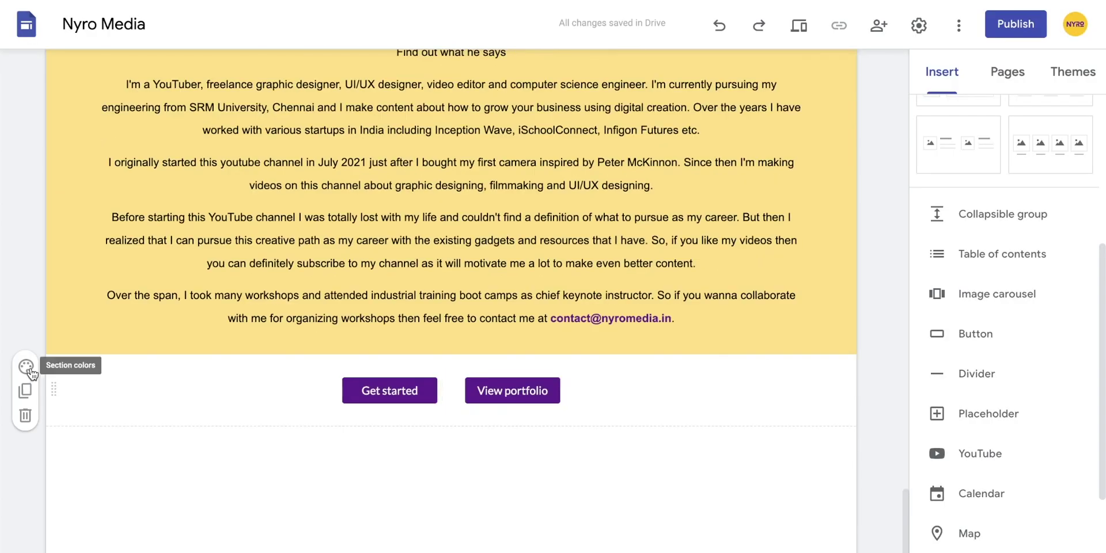
- Give the two-button section the yellow background image without readability adjustment and set both buttons to the Outlined style
left_click(25, 365)
left_click(119, 487)
left_click(817, 396)
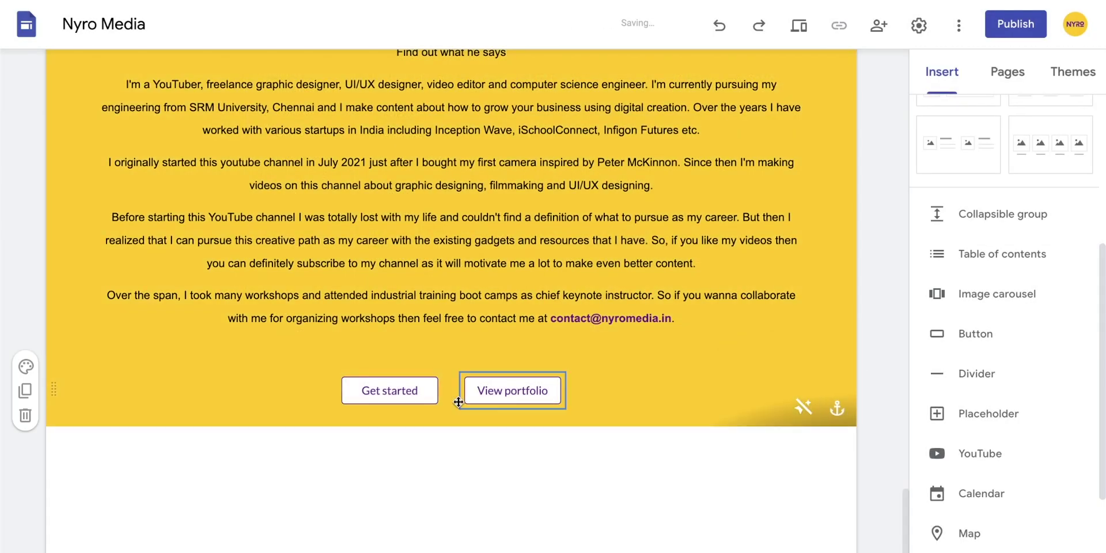
left_click(494, 390)
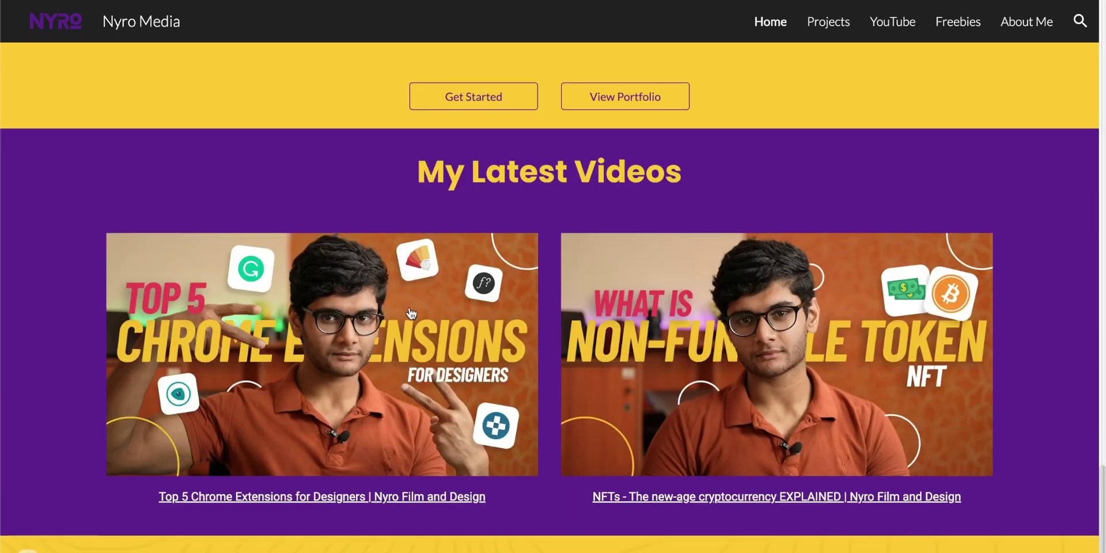
- Add a purple two-column image-and-caption block below the buttons, with a centered My Latest Videos heading in a purple section above it
scroll(411, 314, "down", 3)
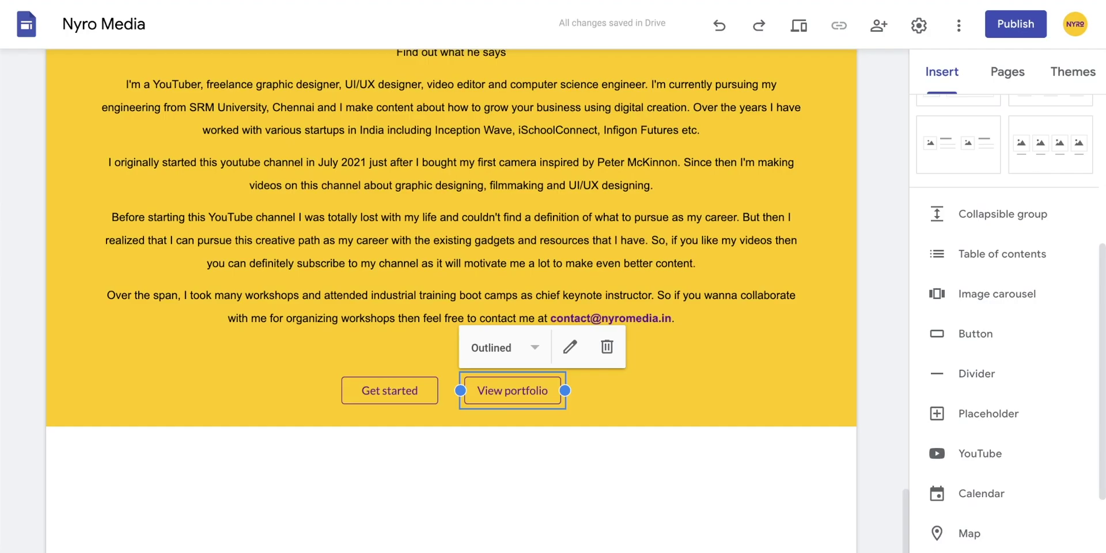
left_click(953, 17)
left_click_drag(968, 17, 518, 271)
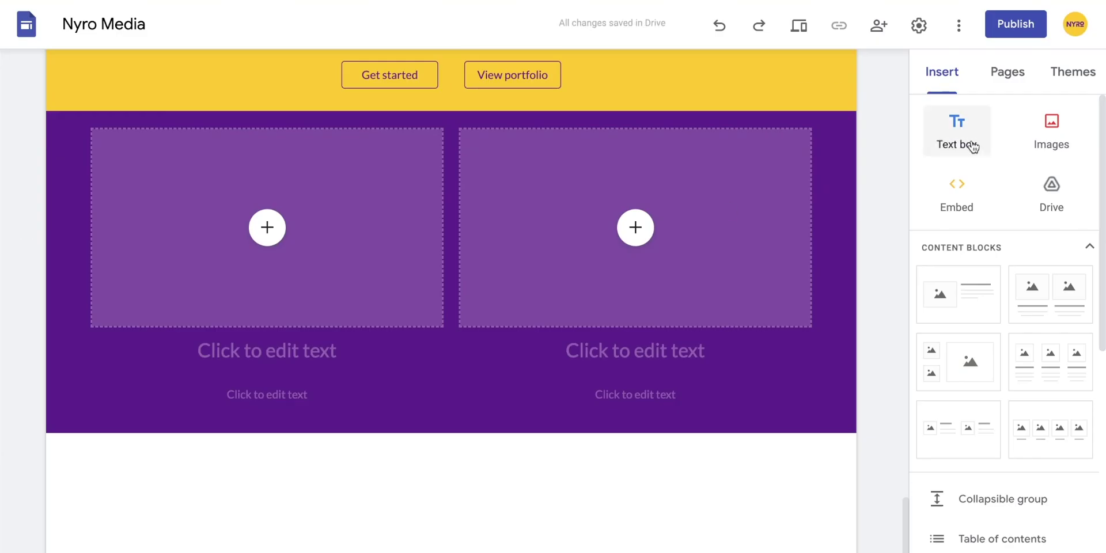
left_click(968, 143)
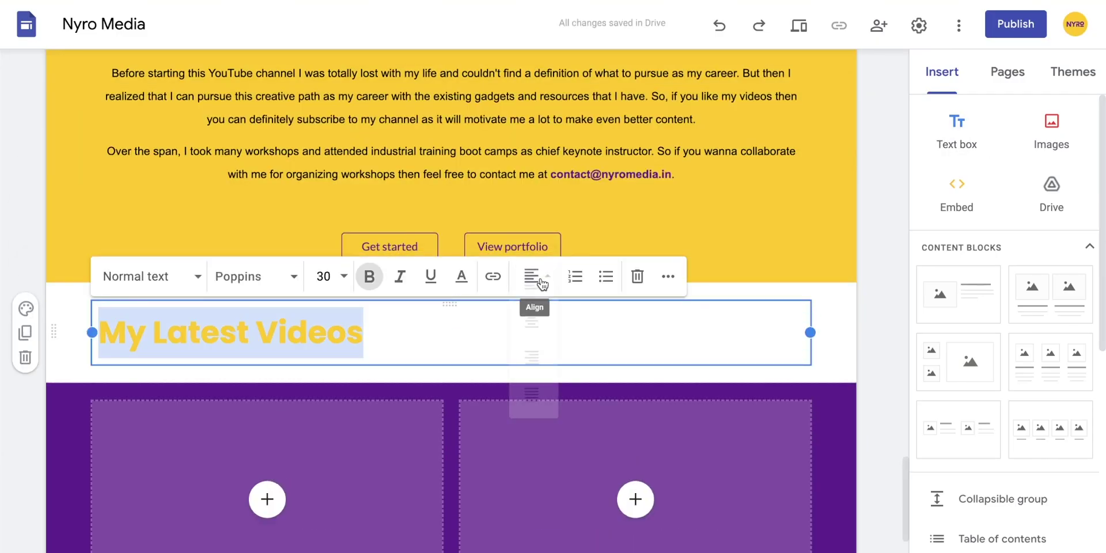
left_click(25, 292)
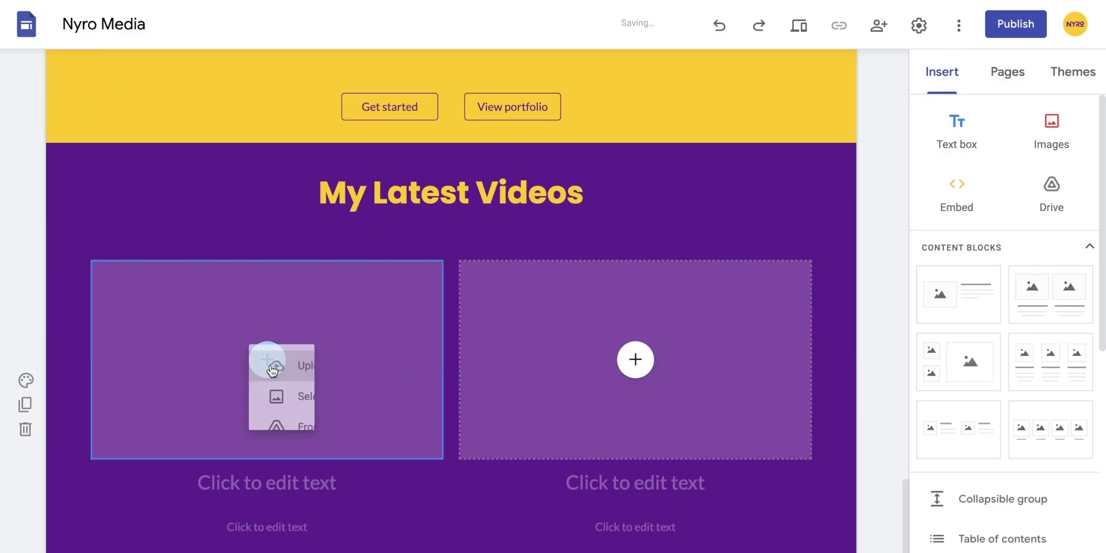
- Upload the NFT and Chrome extensions video thumbnails into the two placeholders and swap the columns so Chrome extensions comes first
left_click(363, 360)
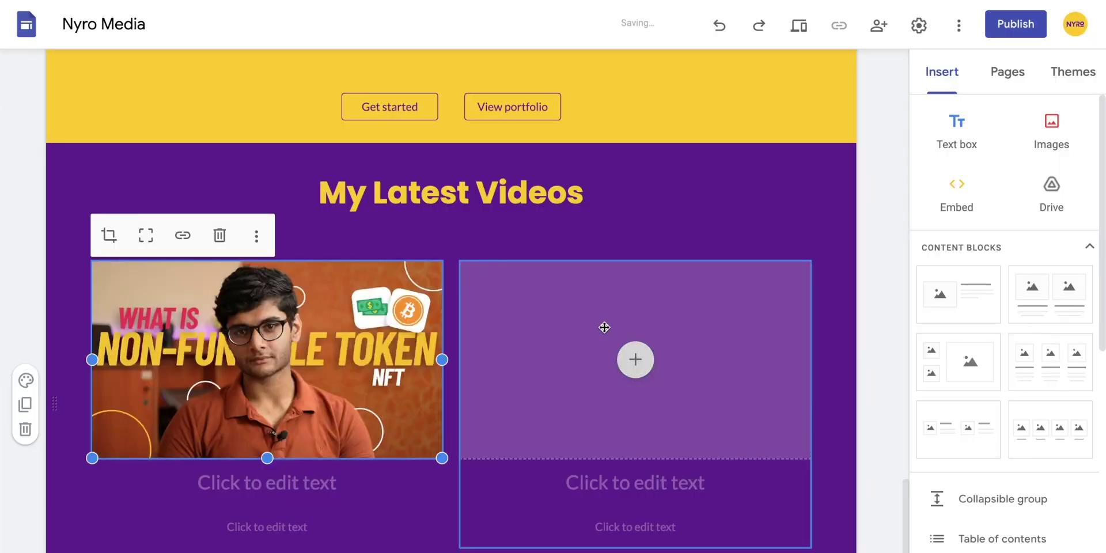
left_click(636, 360)
left_click(679, 382)
double_click(431, 313)
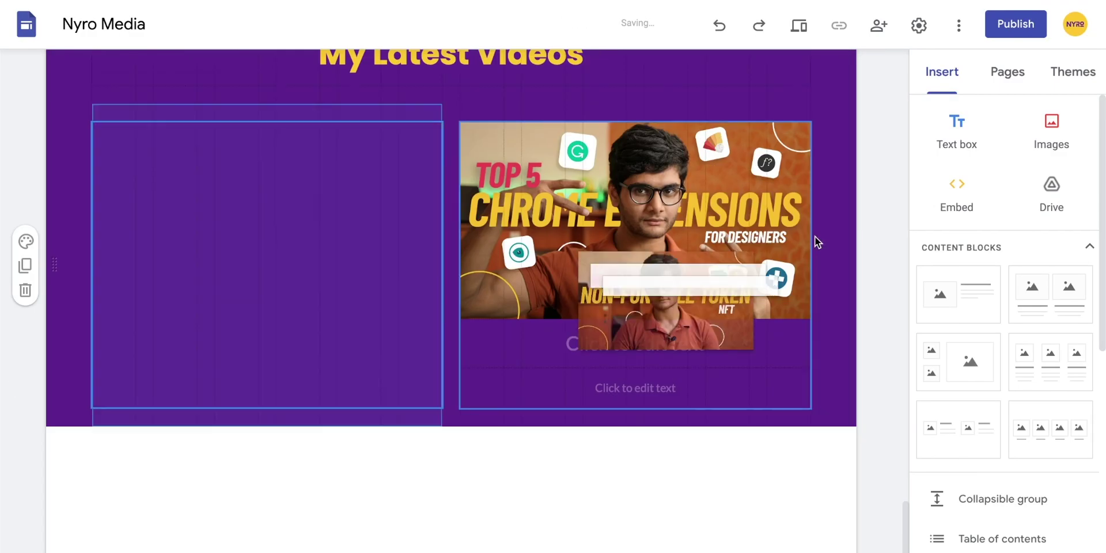
left_click_drag(722, 247, 342, 405)
- Copy both video titles from the finished site and paste them as captions under the matching thumbnails
left_click(703, 385)
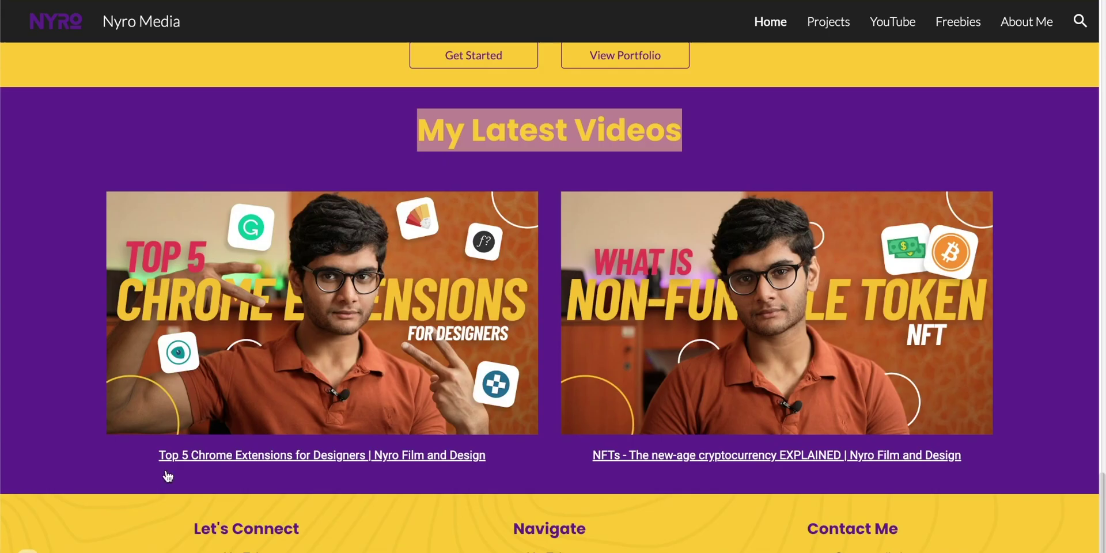
left_click_drag(158, 452, 485, 451)
key("ctrl+v")
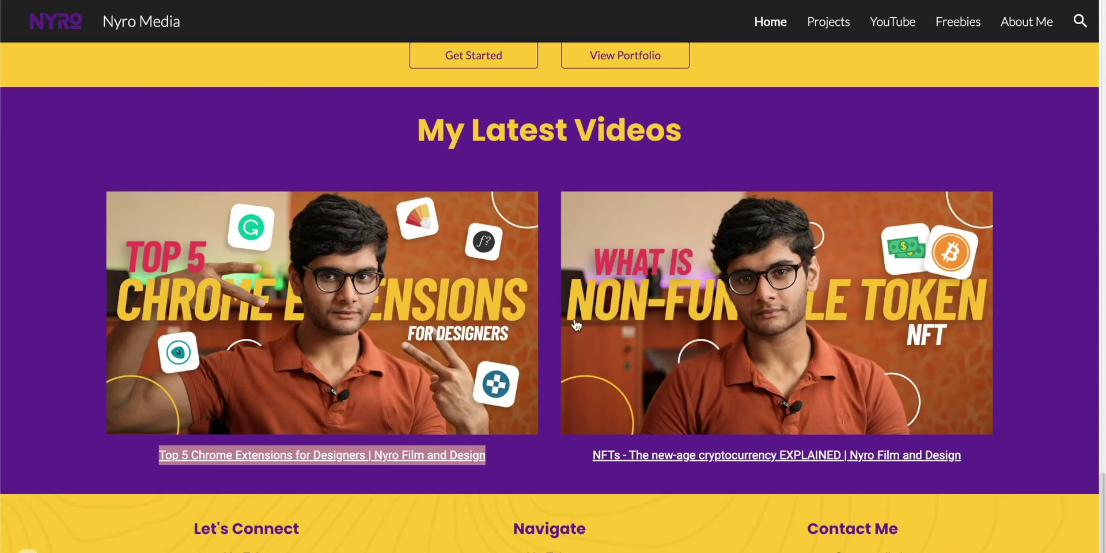
left_click_drag(564, 452, 966, 455)
left_click(636, 385)
key("ctrl+v")
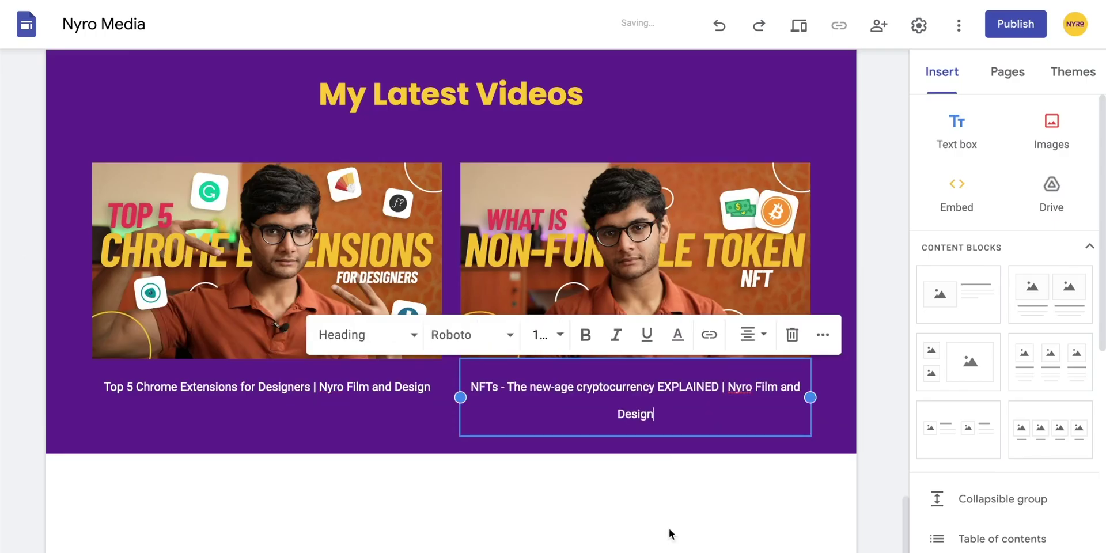
- Compare the page's end with the finished site and add a footer below the My Latest Videos section
scroll(444, 256, "down", 1)
scroll(444, 253, "up", 20)
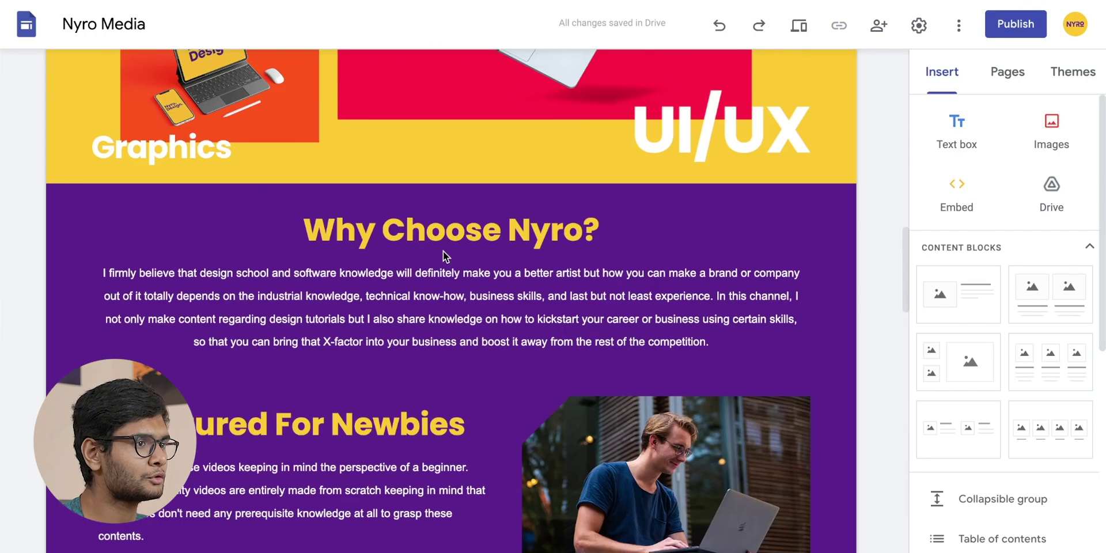
scroll(444, 253, "down", 5)
scroll(444, 254, "down", 20)
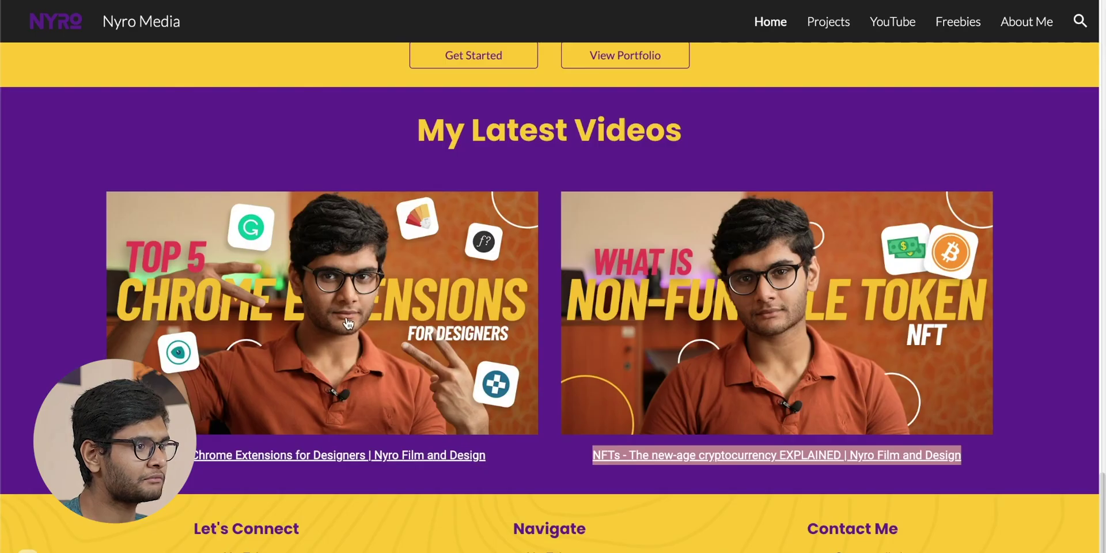
scroll(350, 324, "down", 2)
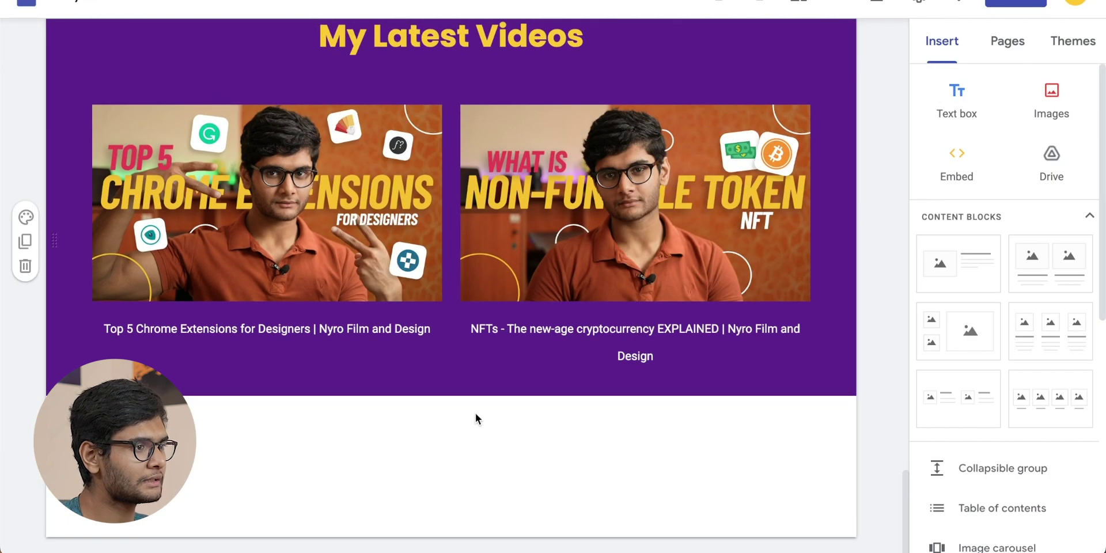
mouse_move(459, 535)
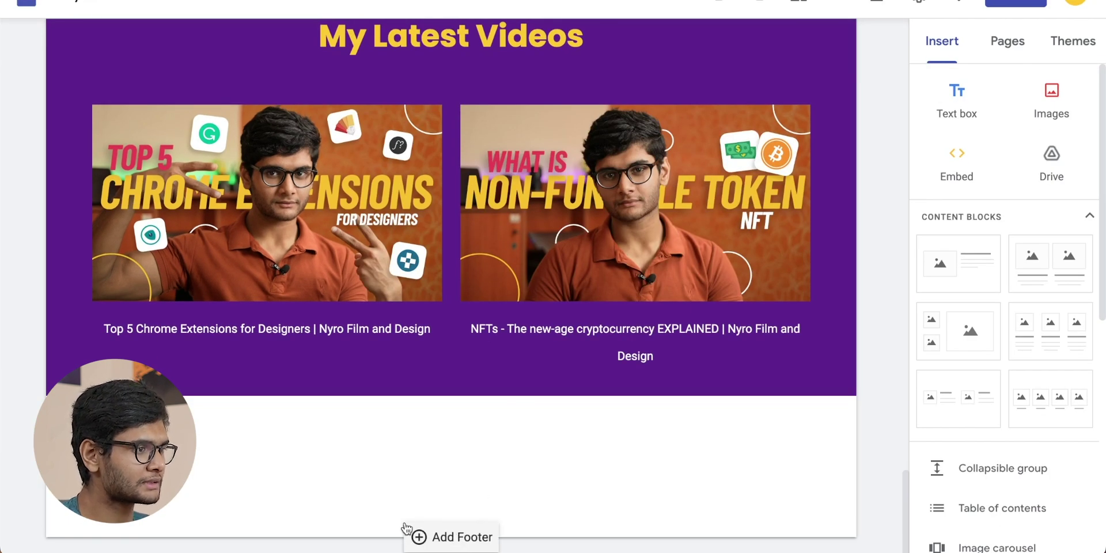
left_click(457, 539)
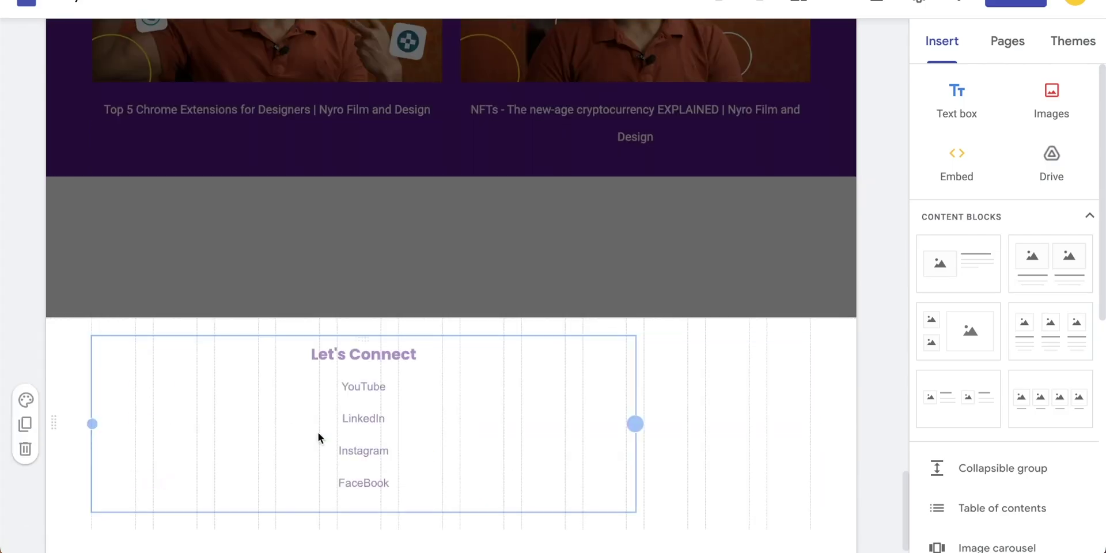
- Fill the footer with three columns copied from the finished site: Let's Connect, Navigate and Contact Me
left_click_drag(317, 437, 319, 427)
key("Escape")
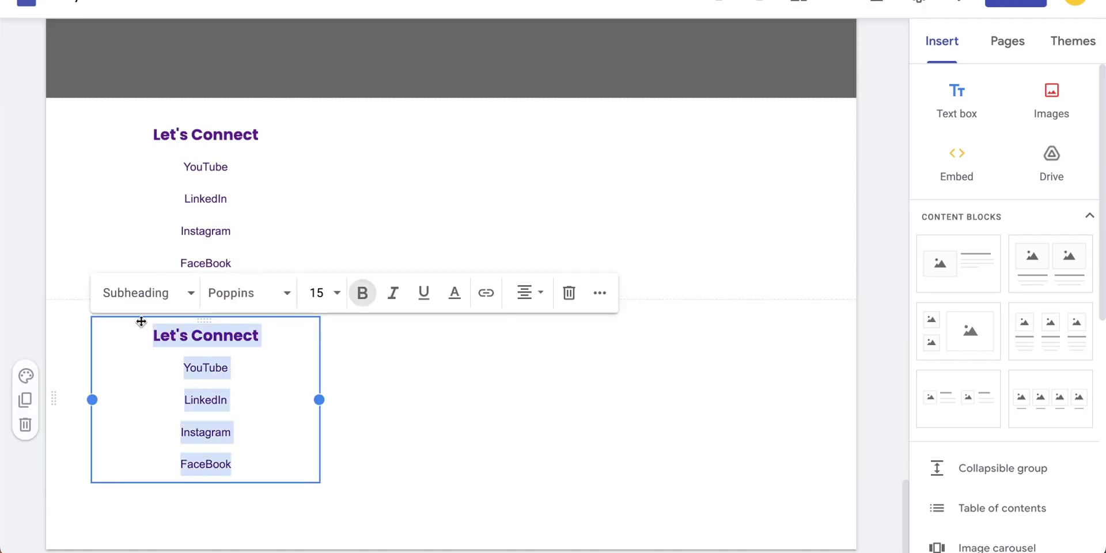
key("ctrl+v")
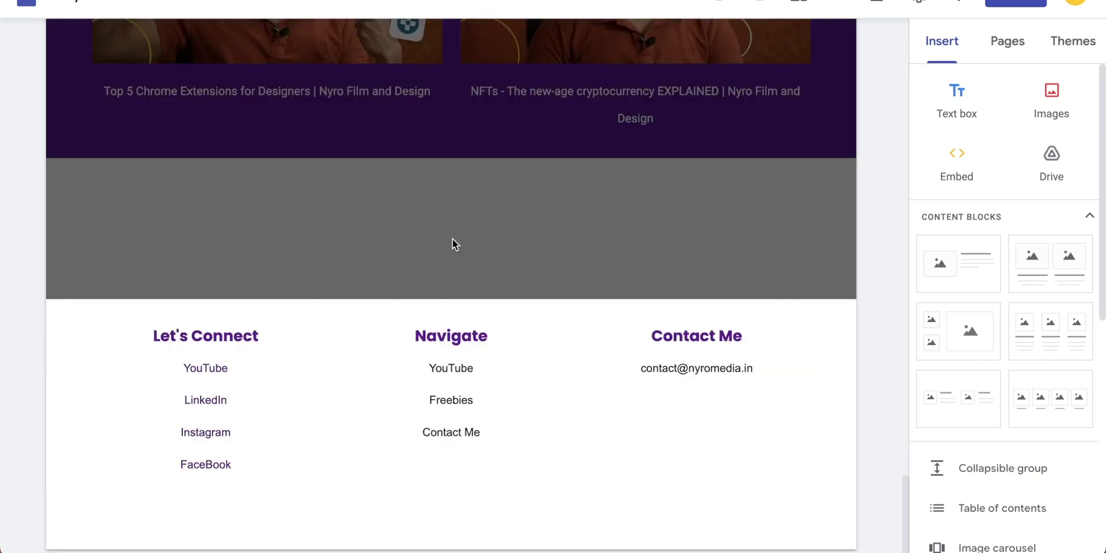
- Upload an image from the computer as the footer section's background
left_click(23, 373)
mouse_move(111, 494)
left_click(242, 474)
left_click(302, 168)
scroll(417, 298, "down", 5)
scroll(412, 315, "up", 5)
left_click(409, 273)
double_click(588, 204)
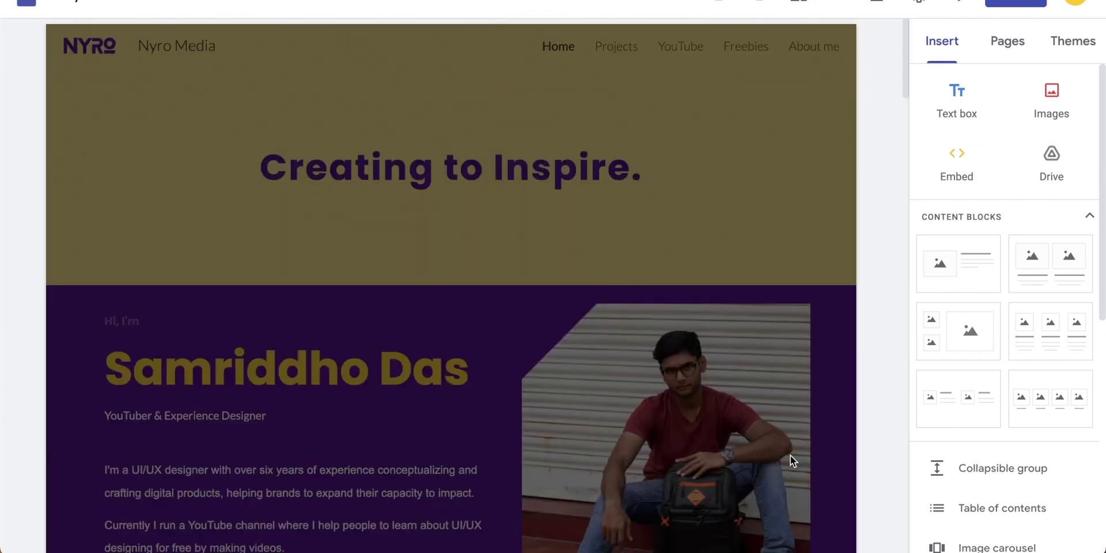
- Look over the completed home page in the editor, examine its sections in the desktop preview, and close the preview
scroll(451, 288, "down", 15)
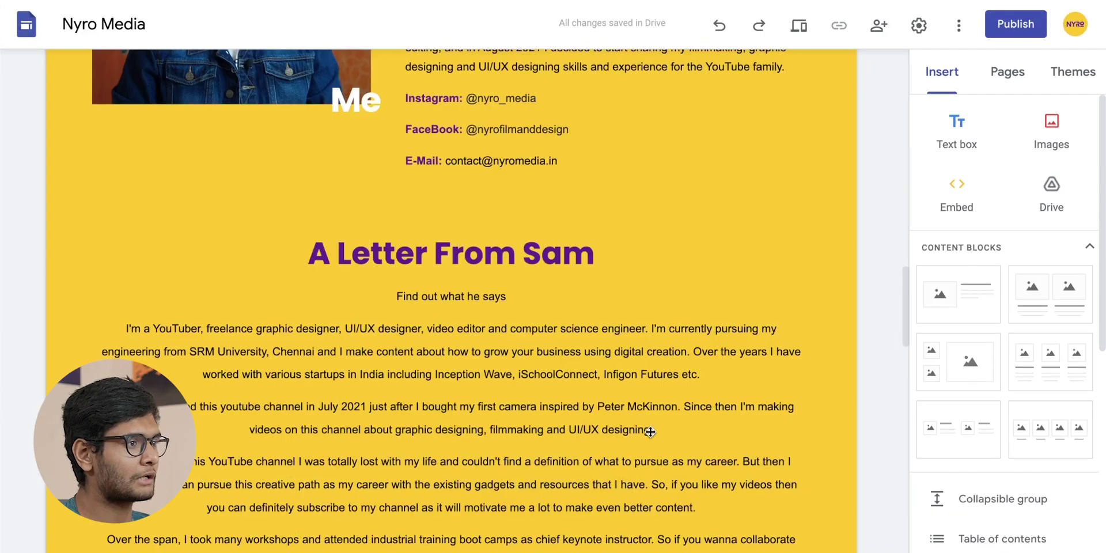
scroll(451, 288, "up", 15)
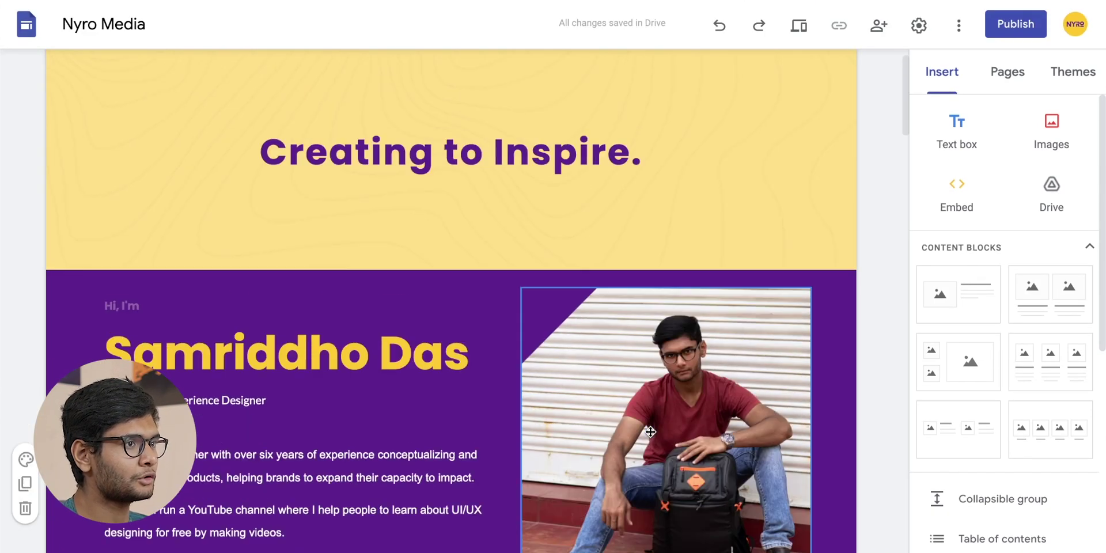
scroll(651, 432, "up", 2)
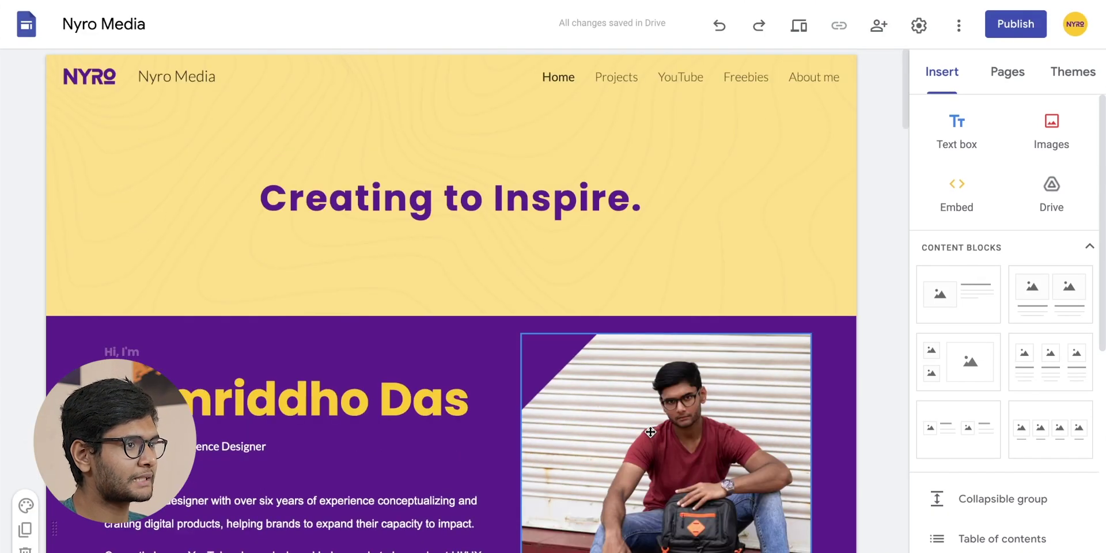
left_click(806, 33)
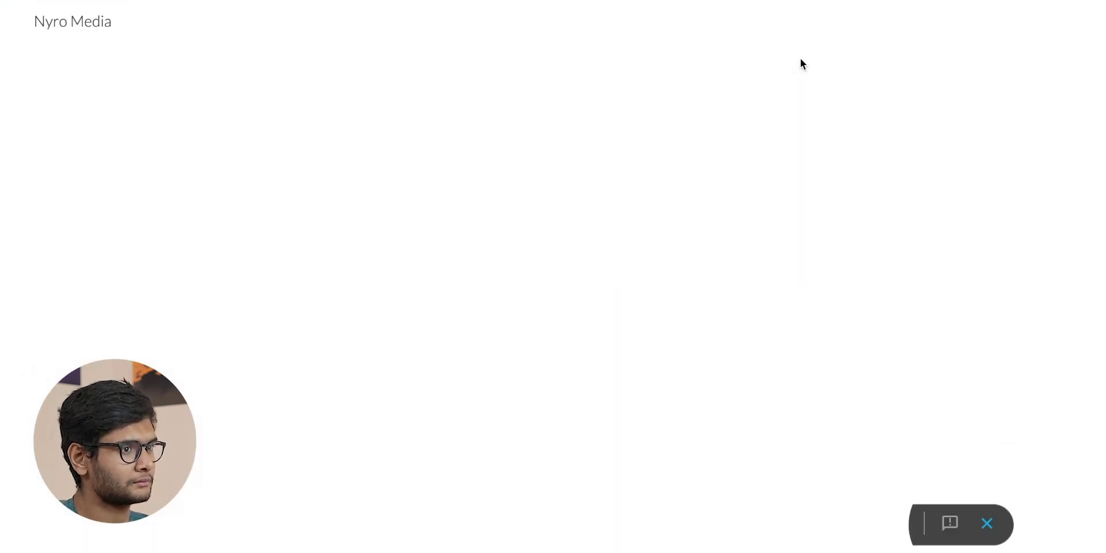
scroll(553, 429, "down", 6)
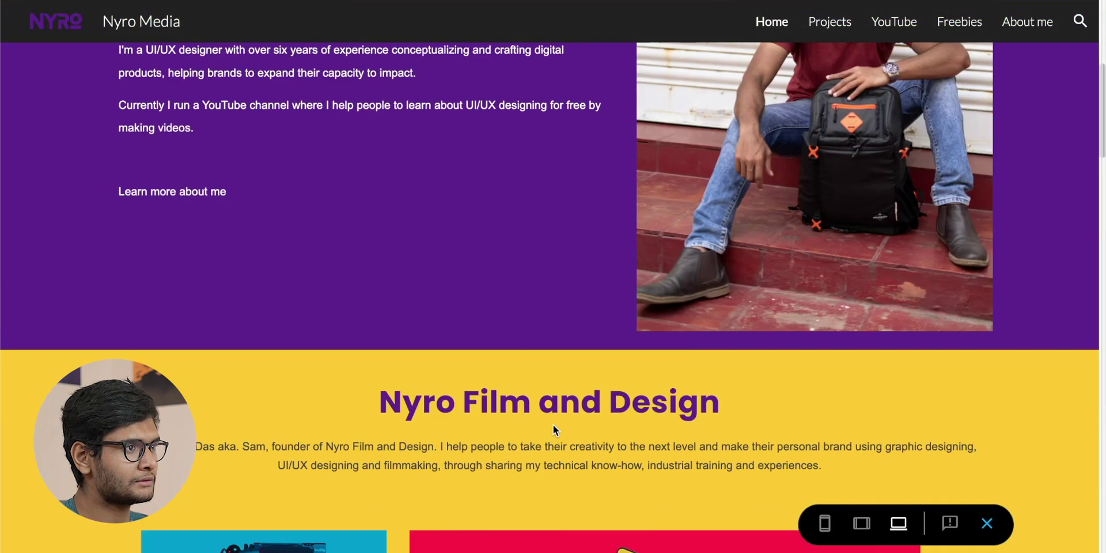
scroll(553, 426, "down", 15)
scroll(554, 427, "up", 6)
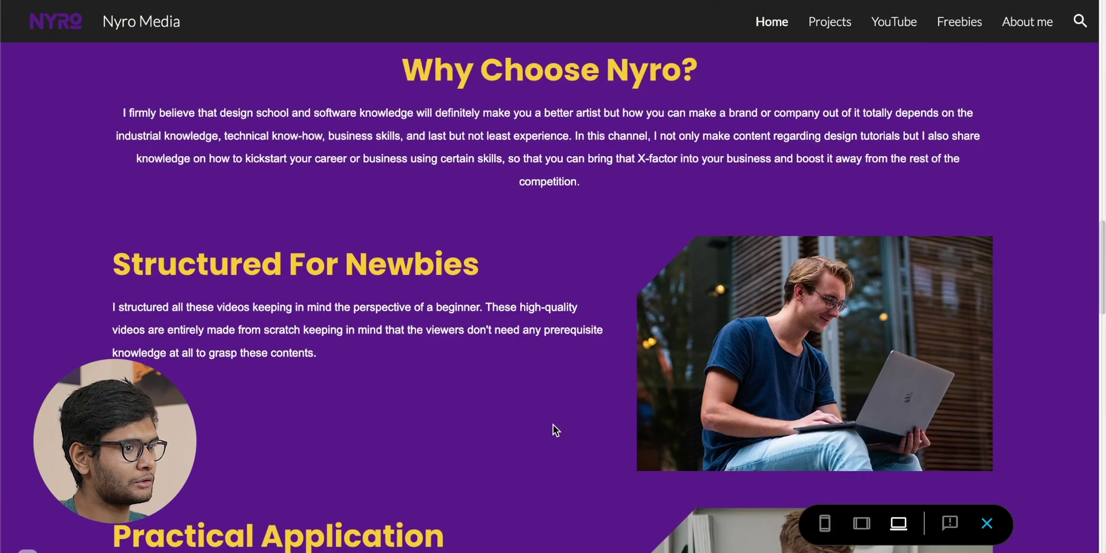
scroll(555, 429, "up", 10)
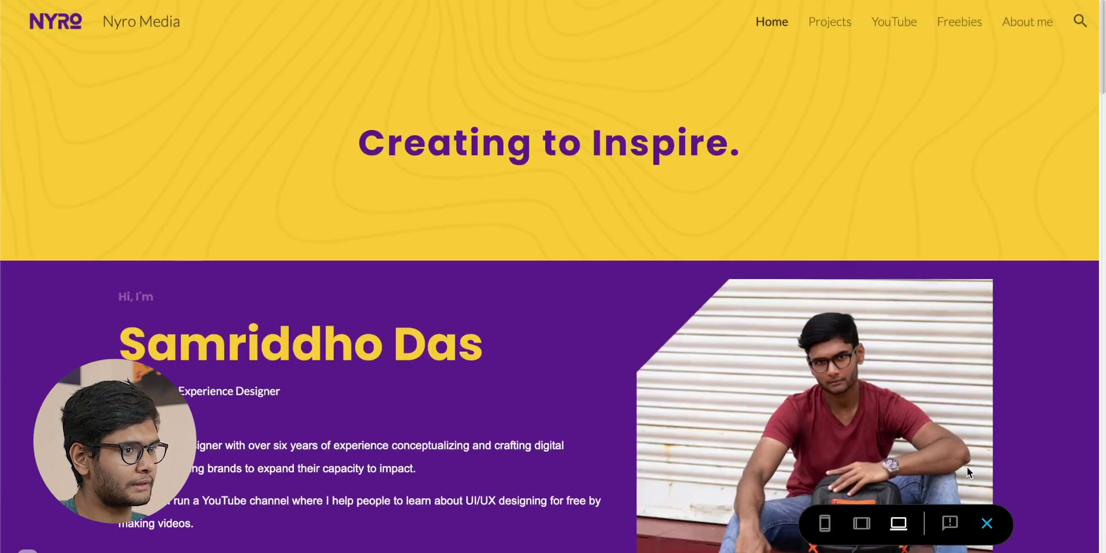
left_click(987, 526)
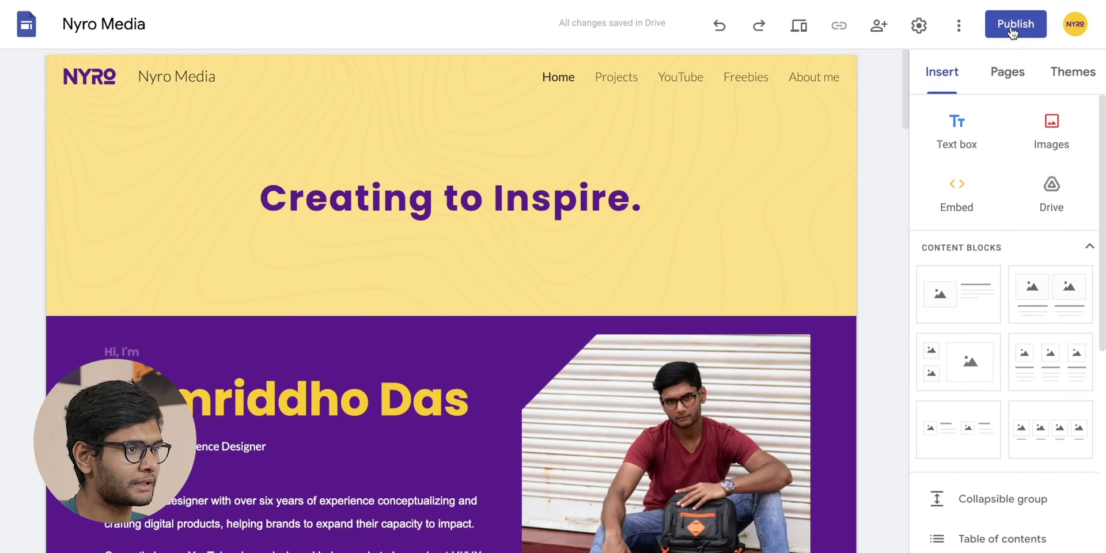
- Start publishing the site to the web and set its web address to nyromedia2
left_click(1013, 32)
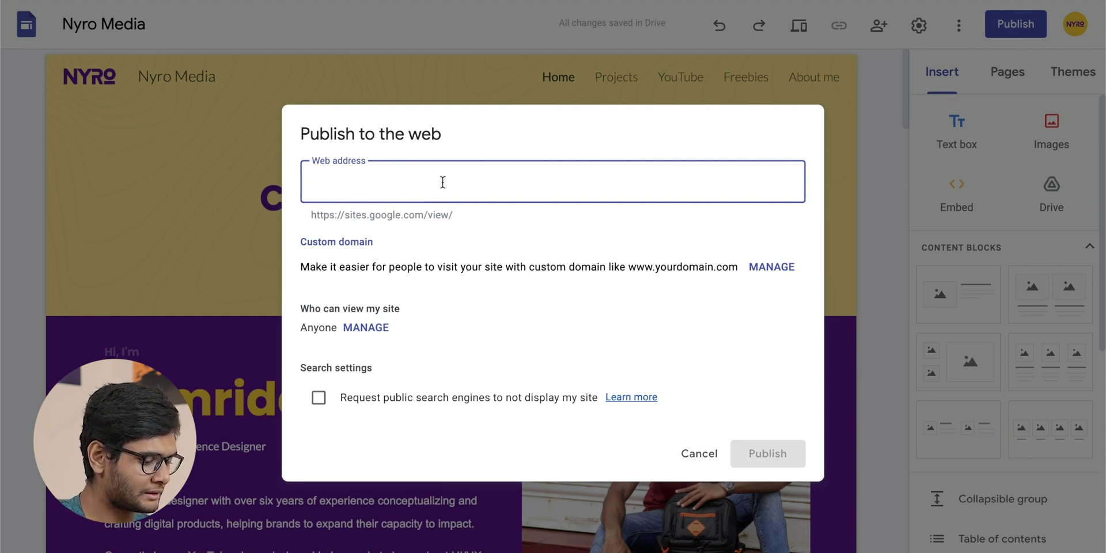
type("nyromedia")
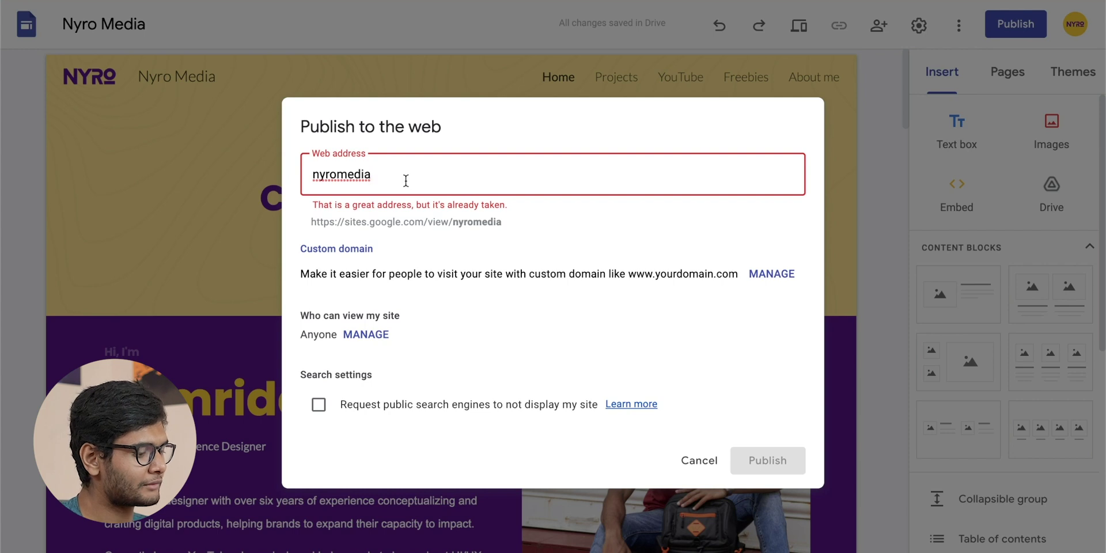
type("@")
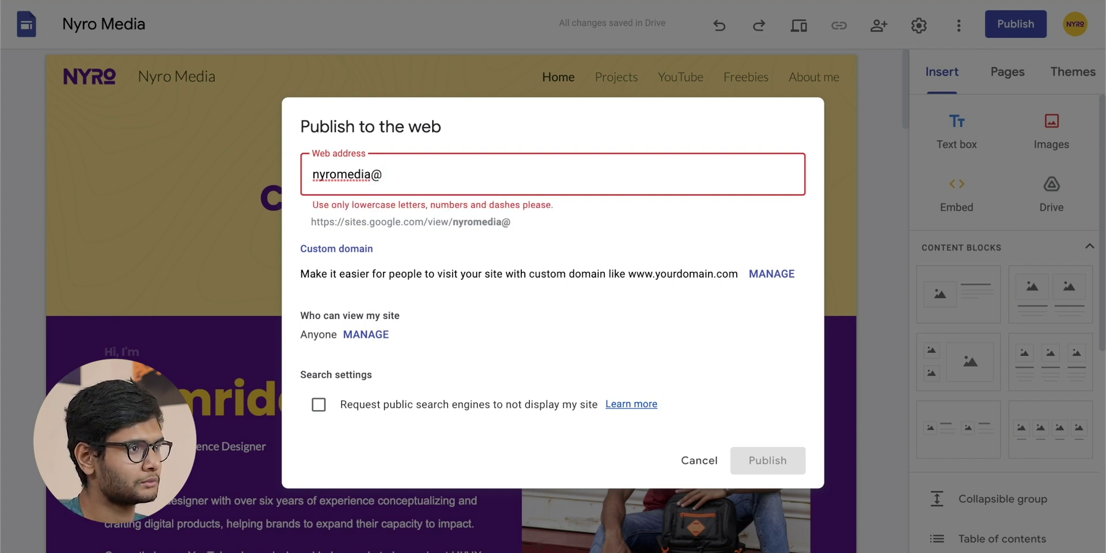
key("BackSpace")
type("2")
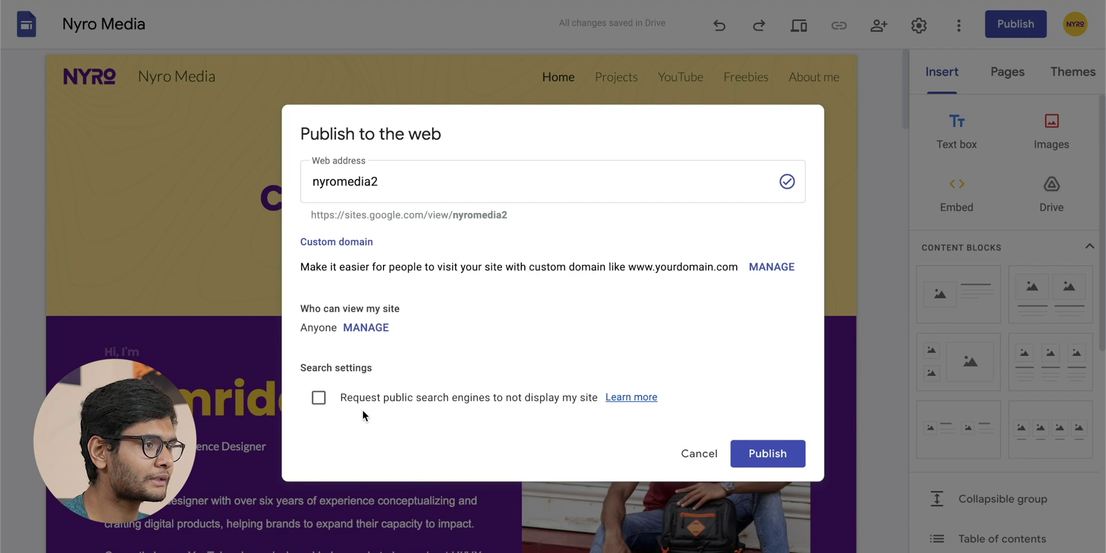
- Try the request that public search engines not display the site, and check the sharing settings for who can view it
left_click(321, 400)
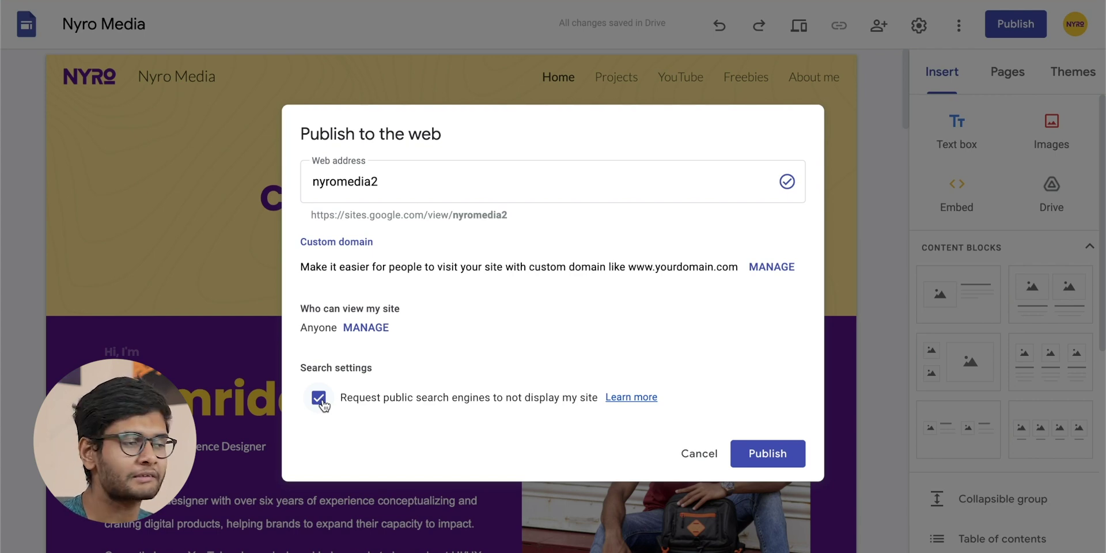
left_click(366, 327)
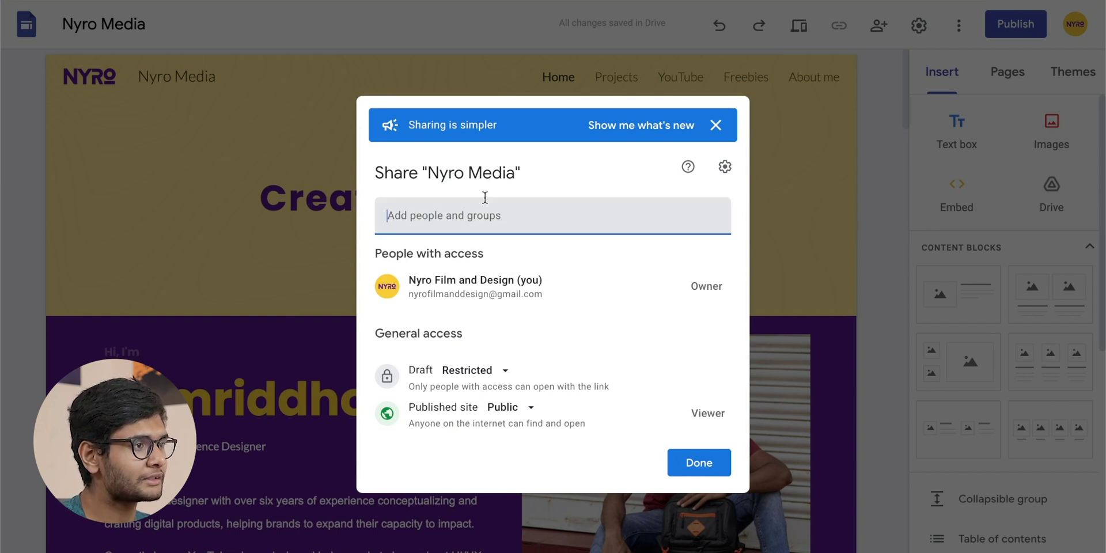
left_click(716, 125)
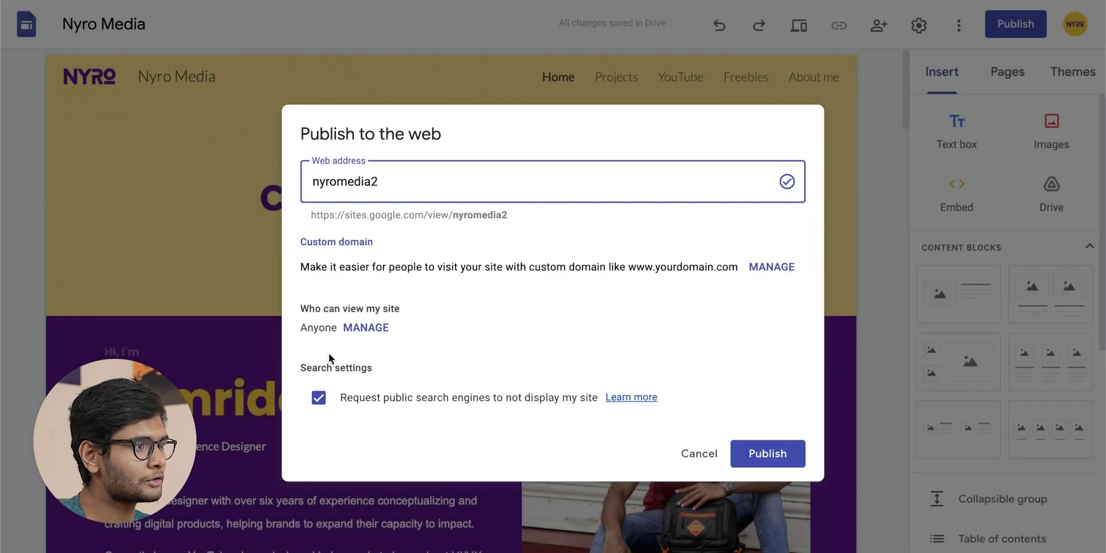
left_click(319, 398)
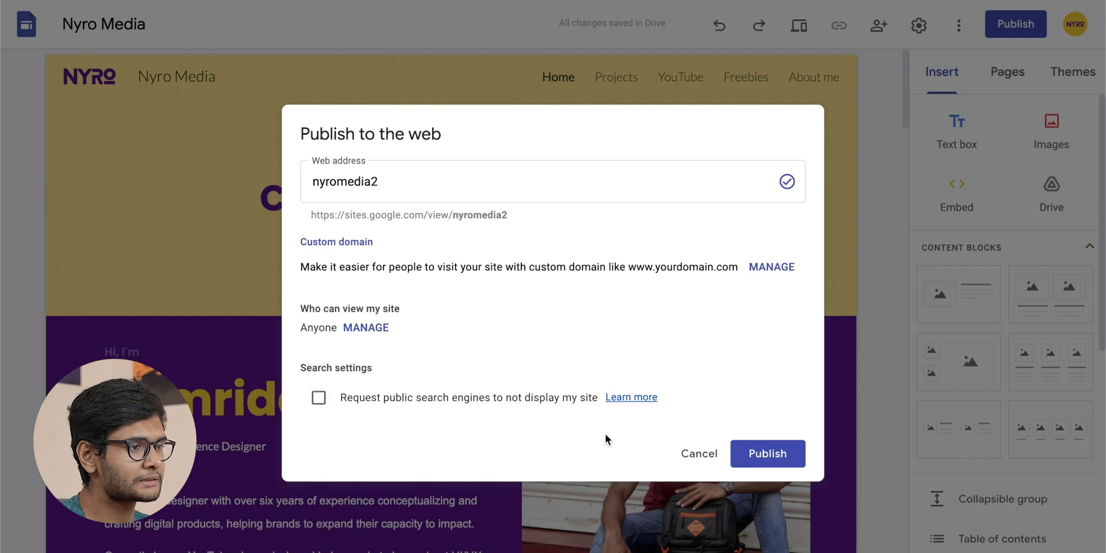
- Publish the site with search engine display allowed and open the live version
left_click(787, 458)
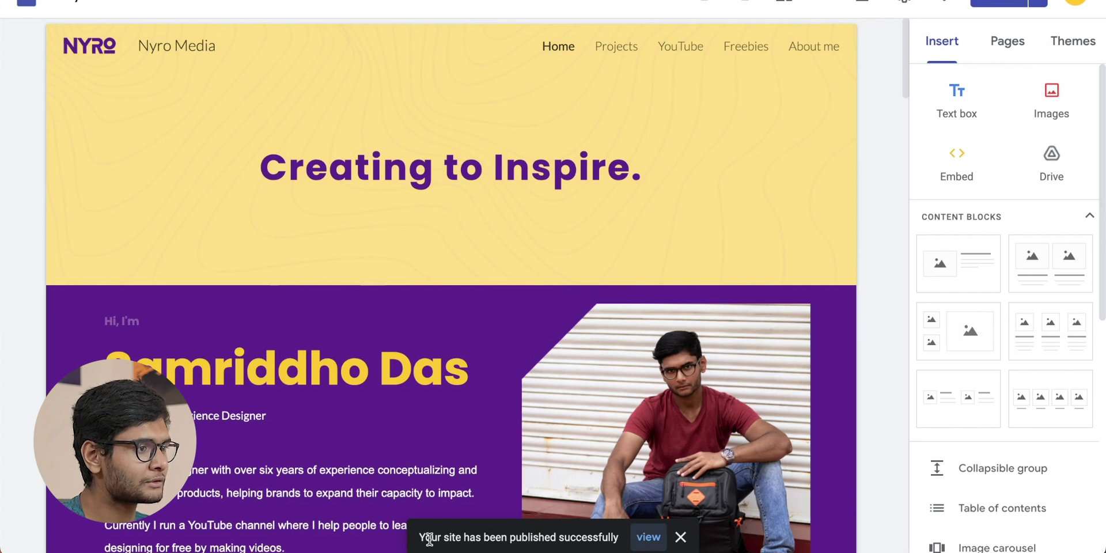
left_click(648, 538)
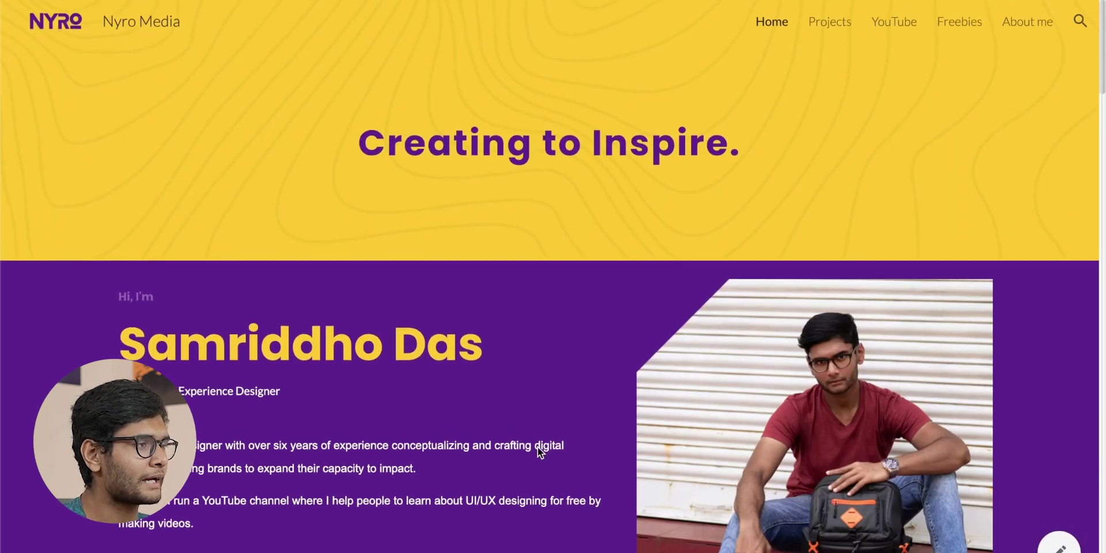
- Examine the published site's address, its Projects page, and the home page sections down to My Latest Videos
mouse_move(176, 2)
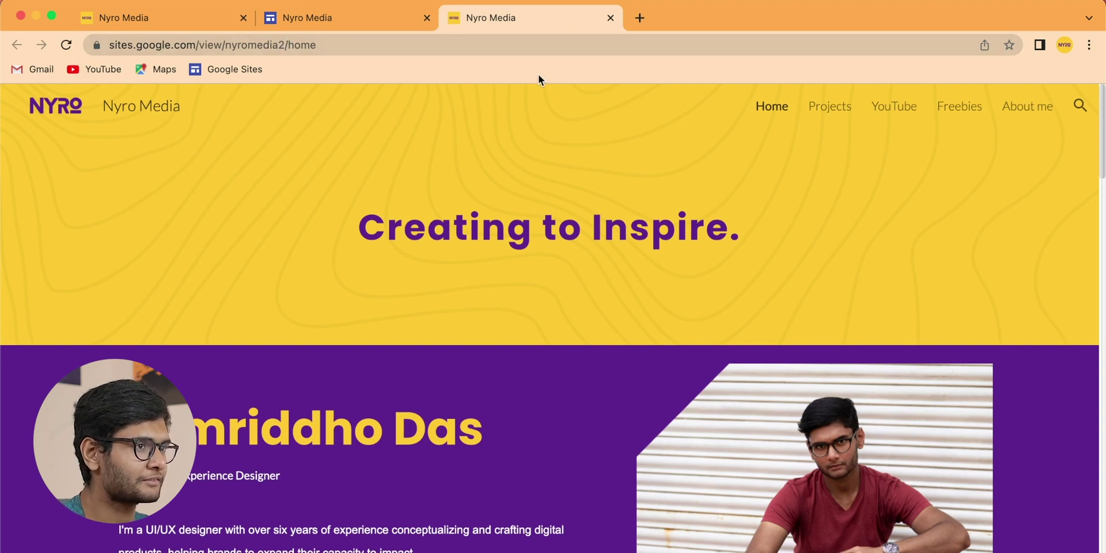
left_click(839, 108)
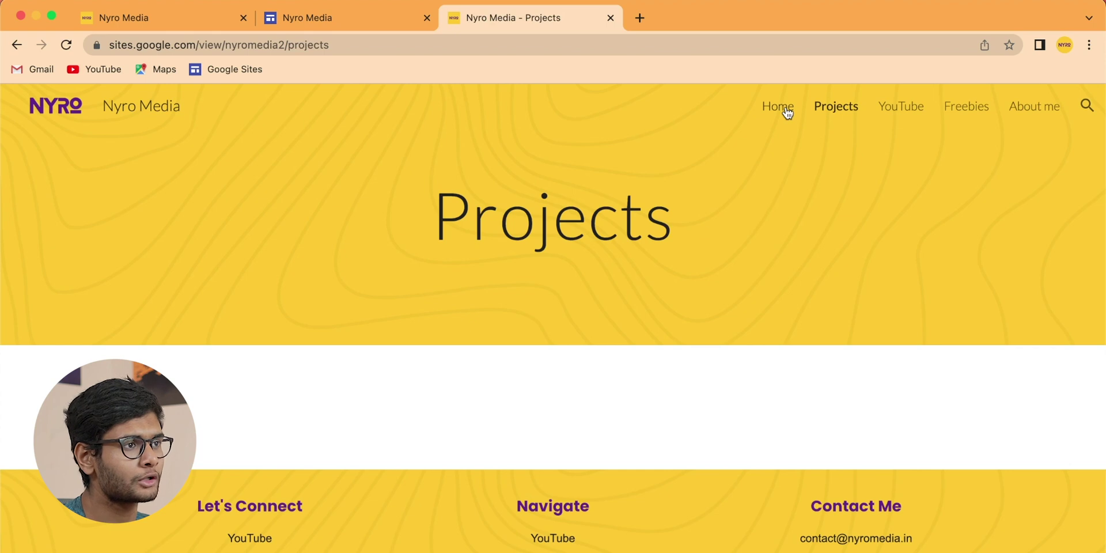
left_click(788, 112)
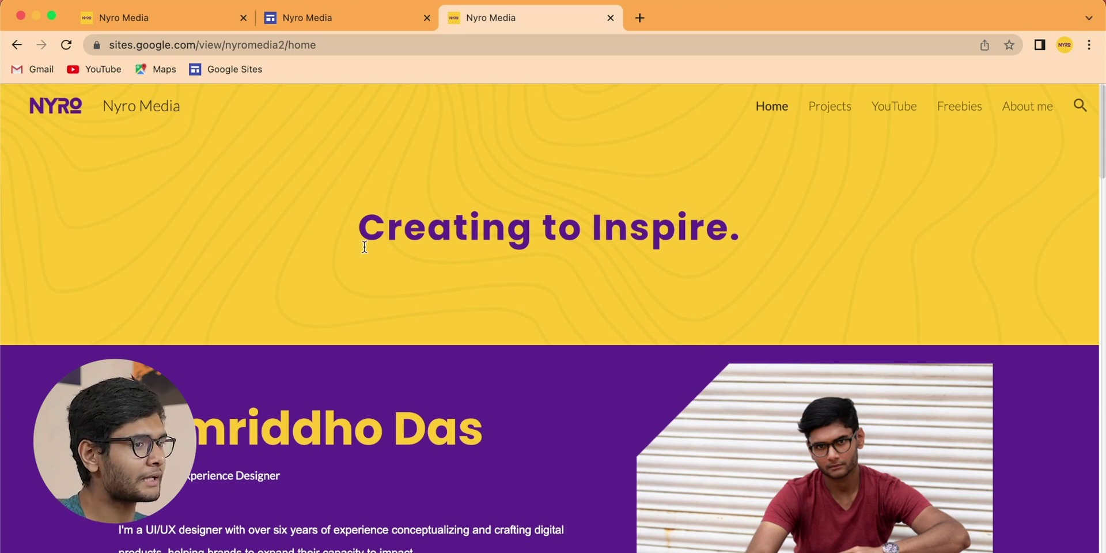
scroll(364, 247, "down", 20)
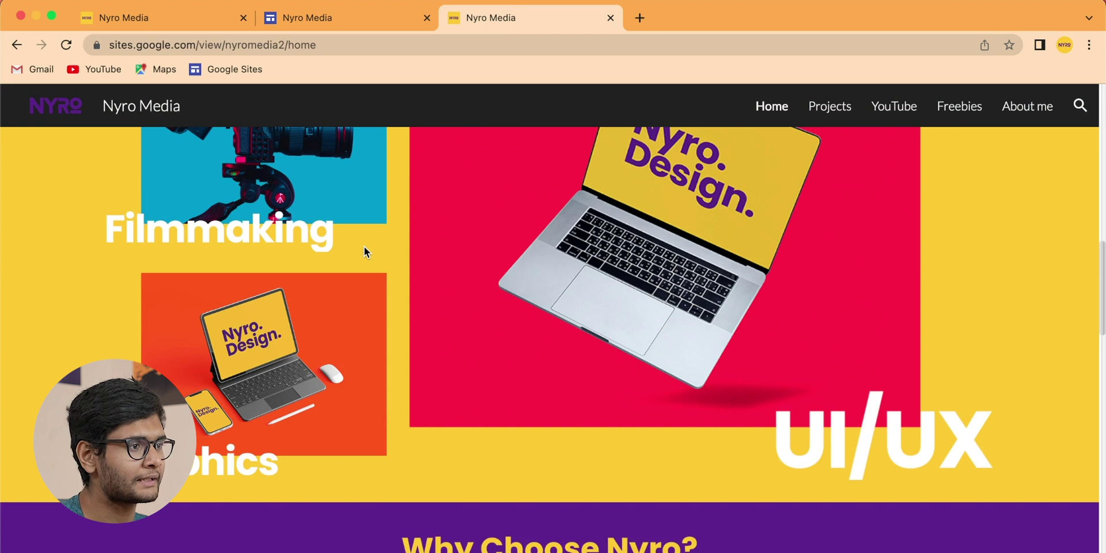
scroll(364, 247, "down", 20)
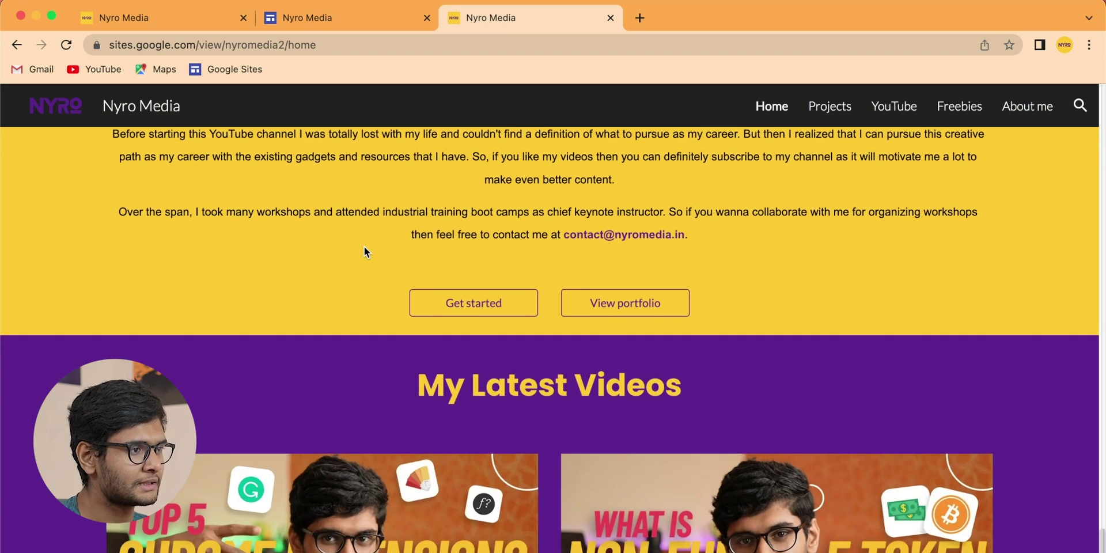
scroll(364, 252, "down", 2)
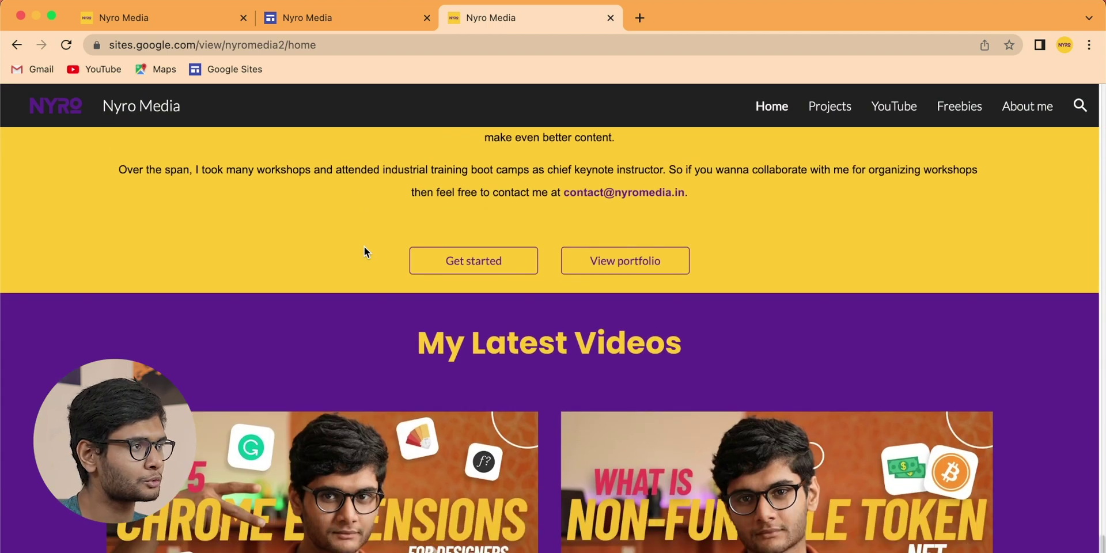
scroll(364, 251, "down", 5)
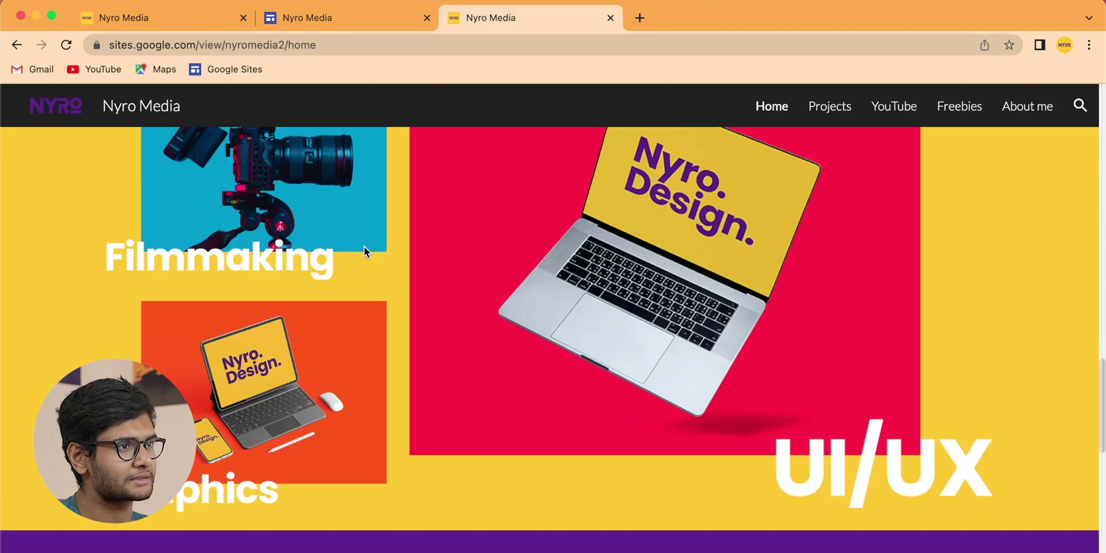